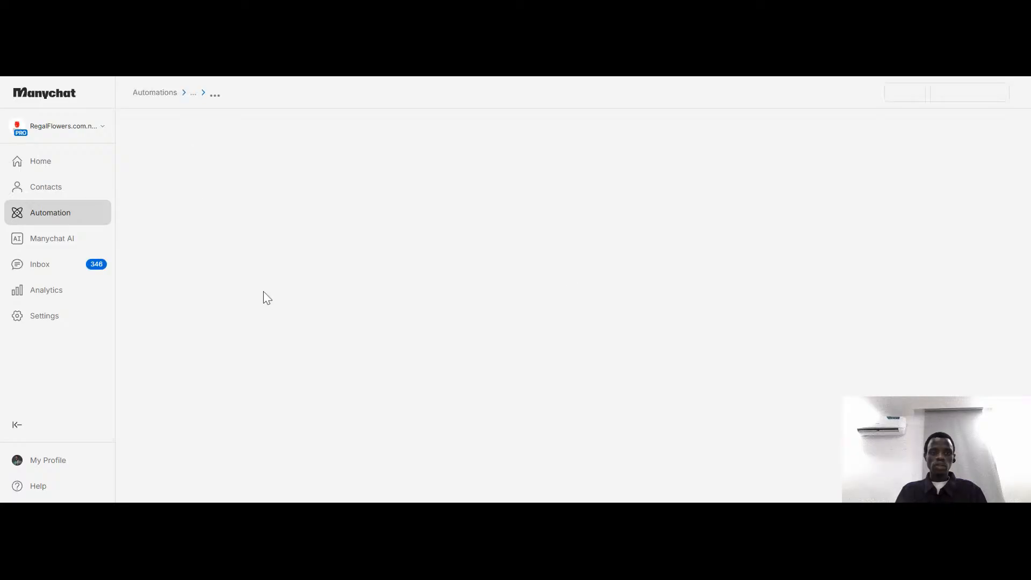
Switch to the first free account in the account list and dismiss its subscription notice
{"action": "left_click", "coordinate": [94, 131]}
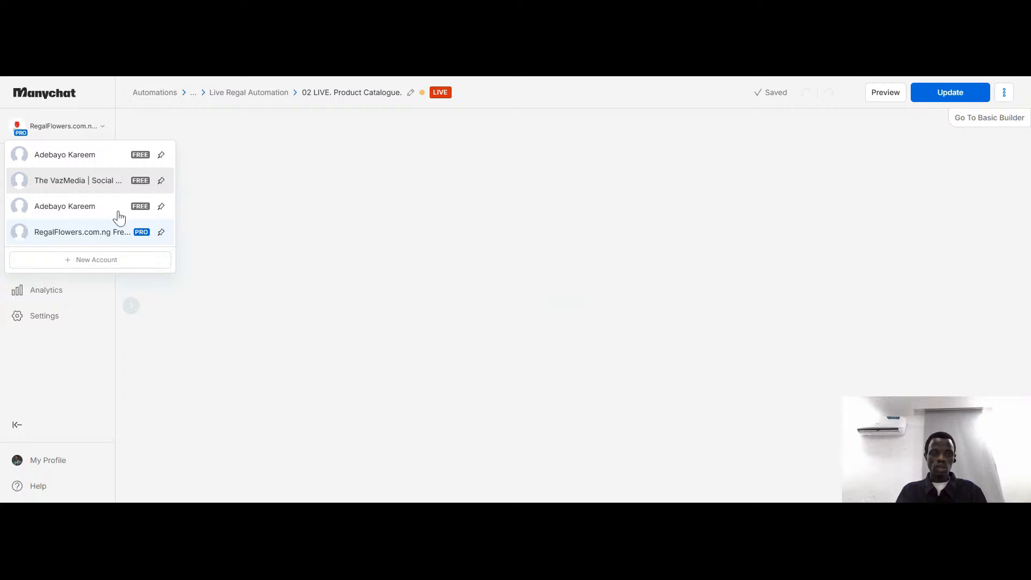
{"action": "left_click", "coordinate": [90, 161]}
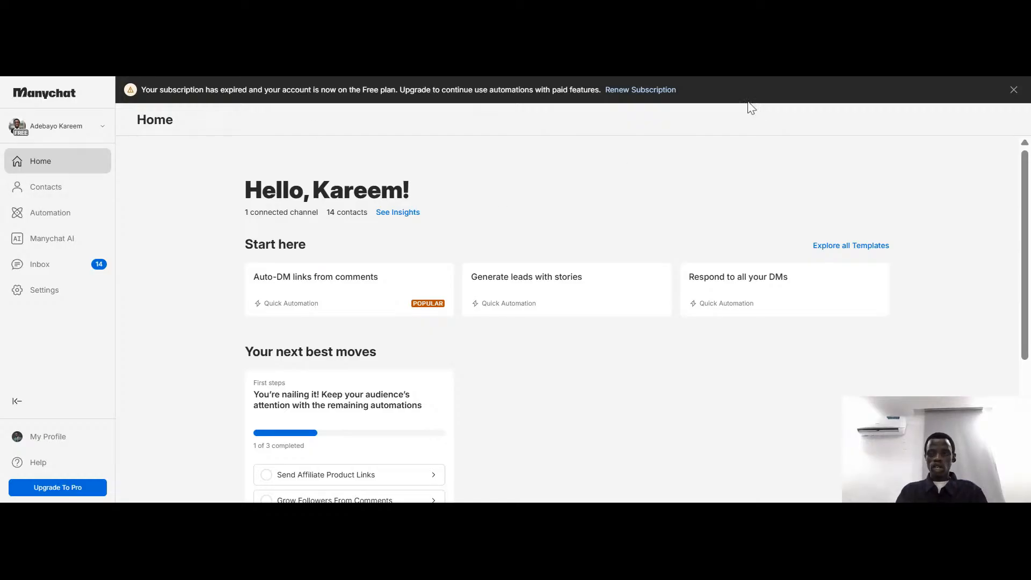
{"action": "left_click", "coordinate": [1014, 91]}
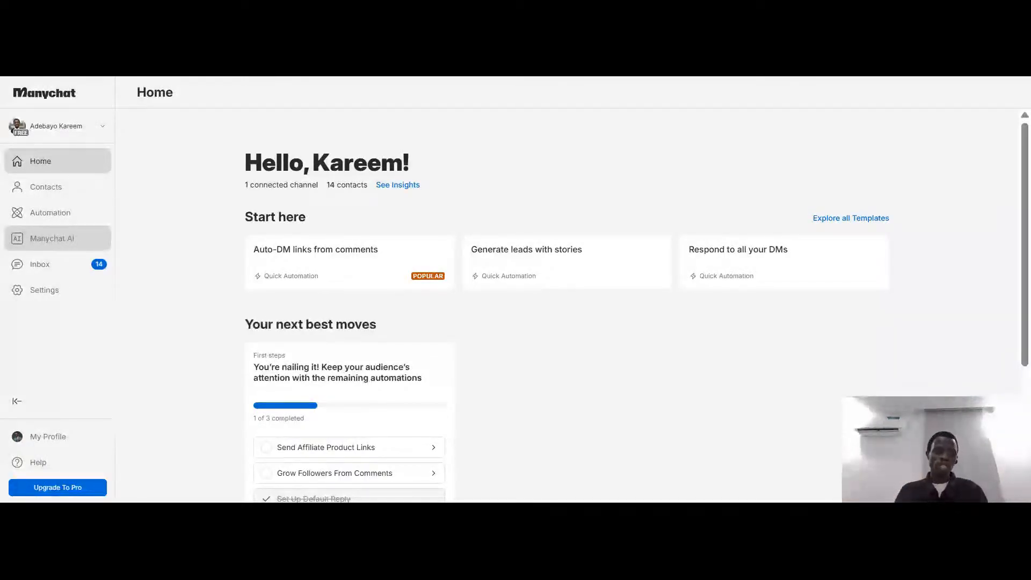
Look over the inbox conversations and start a new automation from the My Automations page
{"action": "left_click", "coordinate": [75, 277]}
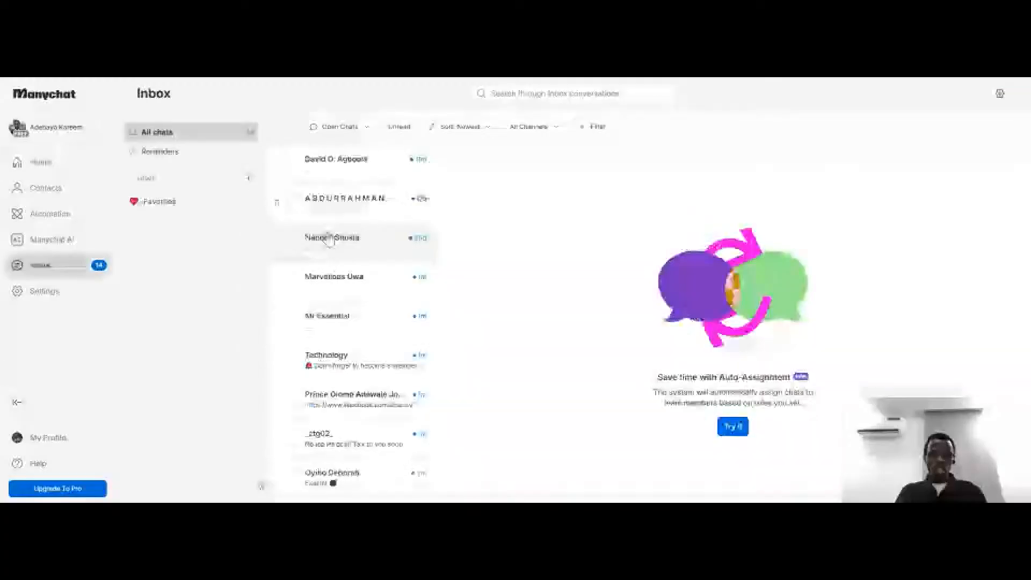
{"action": "left_click", "coordinate": [48, 219]}
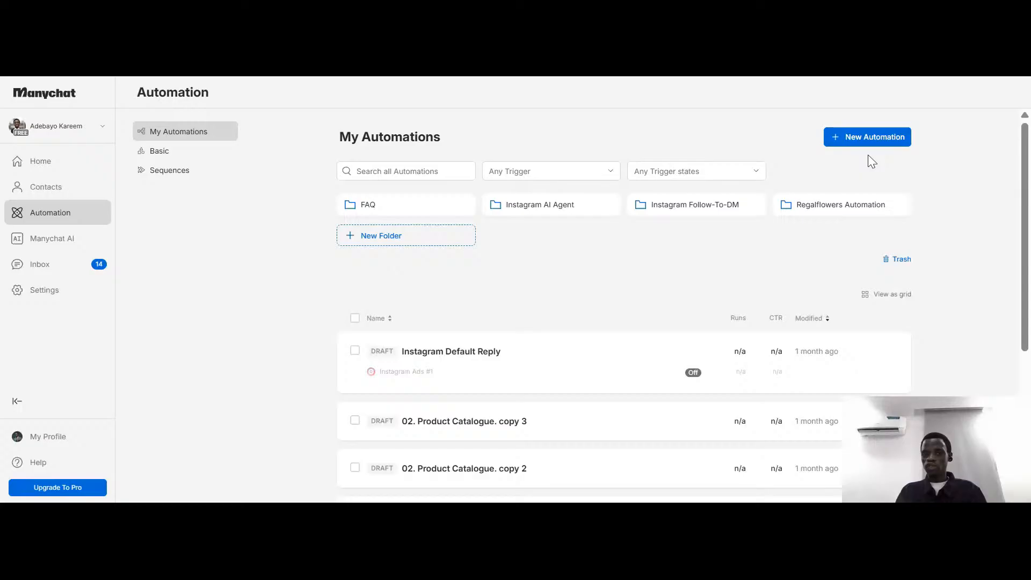
{"action": "left_click", "coordinate": [862, 137]}
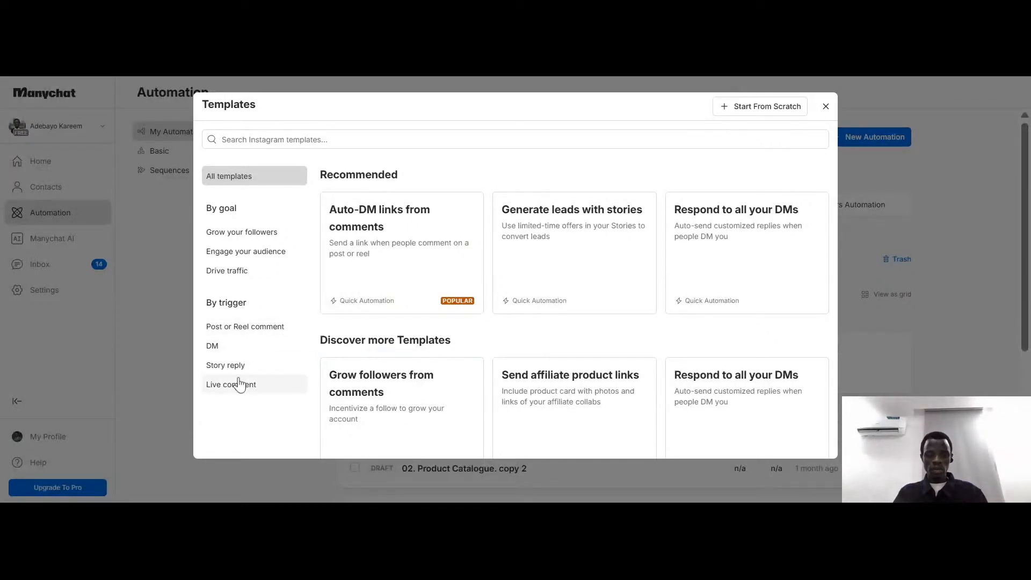
Examine the recommended and additional Instagram automation templates through the whole template library
{"action": "scroll", "coordinate": [591, 367], "scroll_direction": "down", "scroll_amount": 5}
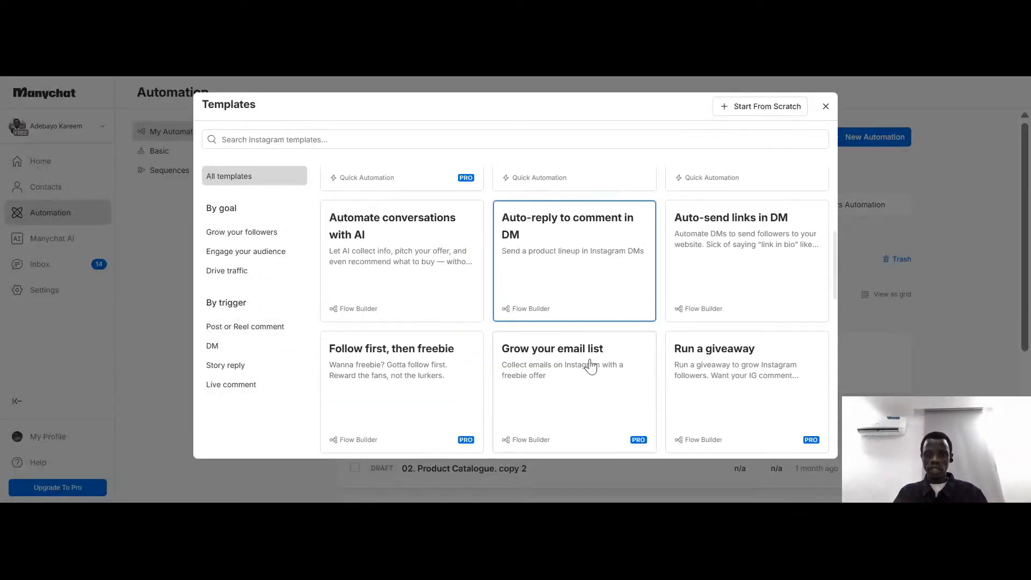
{"action": "scroll", "coordinate": [591, 367], "scroll_direction": "up", "scroll_amount": 5}
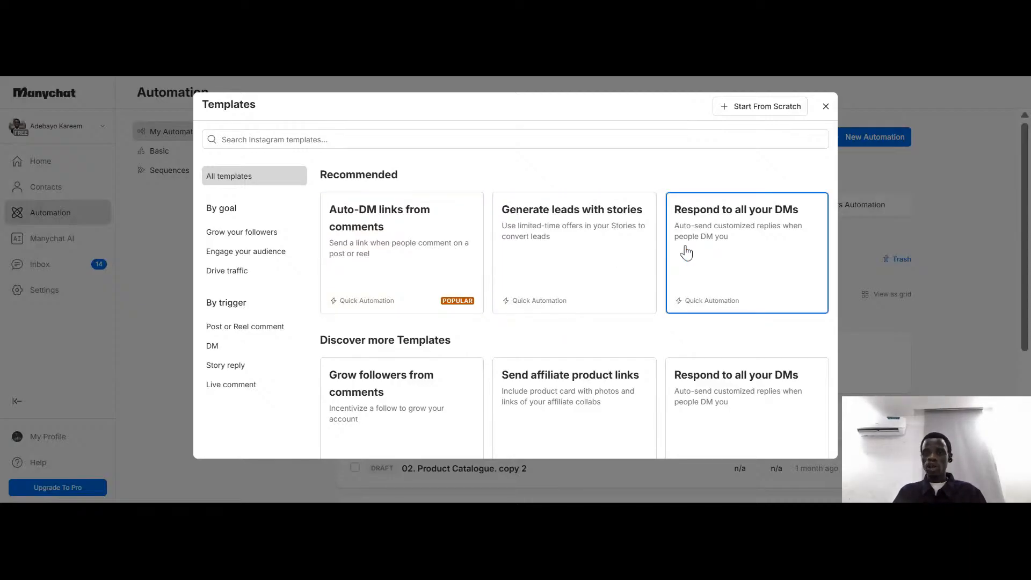
{"action": "scroll", "coordinate": [764, 271], "scroll_direction": "down", "scroll_amount": 2}
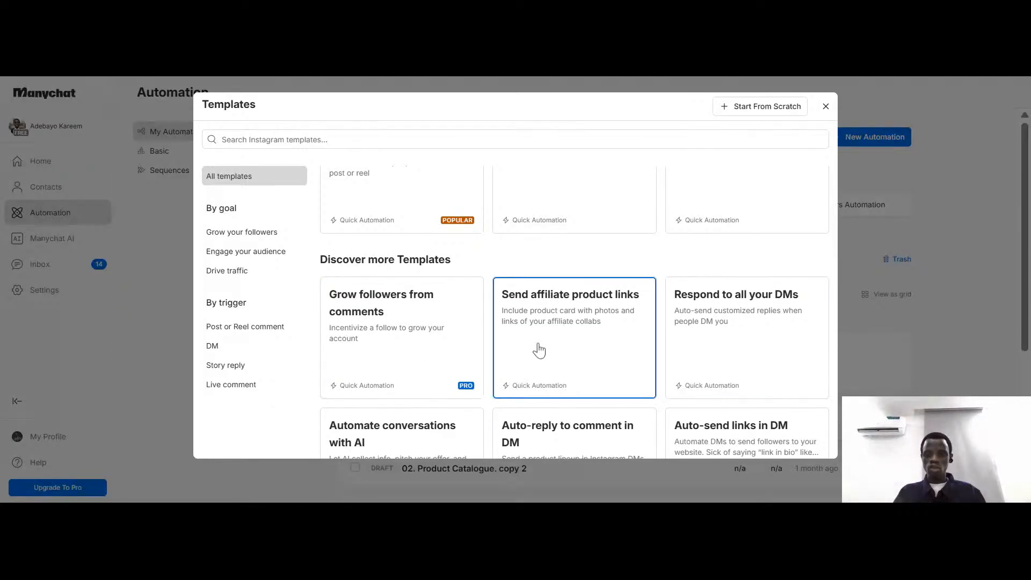
{"action": "scroll", "coordinate": [675, 330], "scroll_direction": "down", "scroll_amount": 4}
{"action": "scroll", "coordinate": [675, 330], "scroll_direction": "down", "scroll_amount": 10}
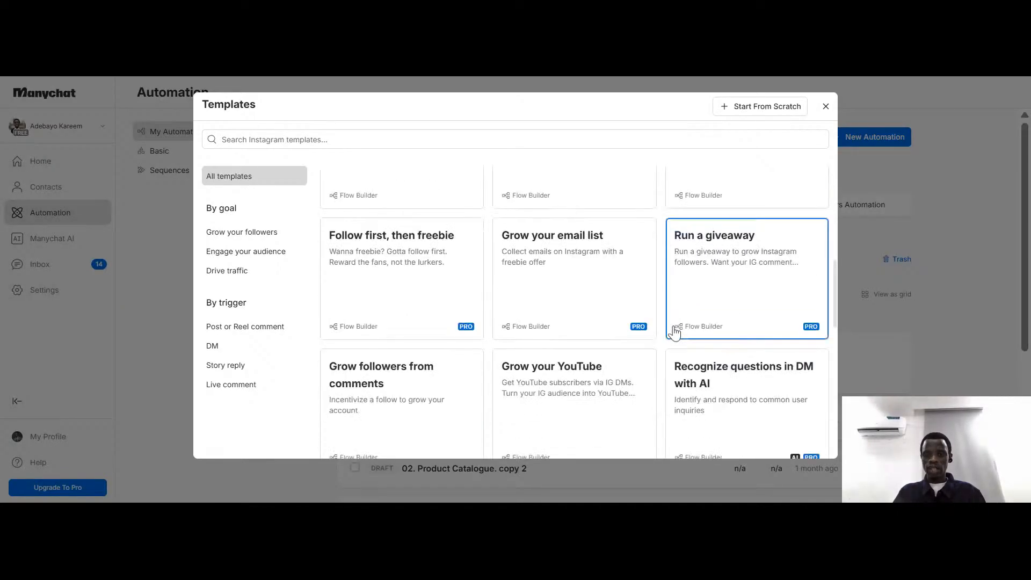
{"action": "scroll", "coordinate": [675, 338], "scroll_direction": "up", "scroll_amount": 5}
{"action": "scroll", "coordinate": [674, 337], "scroll_direction": "down", "scroll_amount": 5}
{"action": "scroll", "coordinate": [674, 337], "scroll_direction": "down", "scroll_amount": 3}
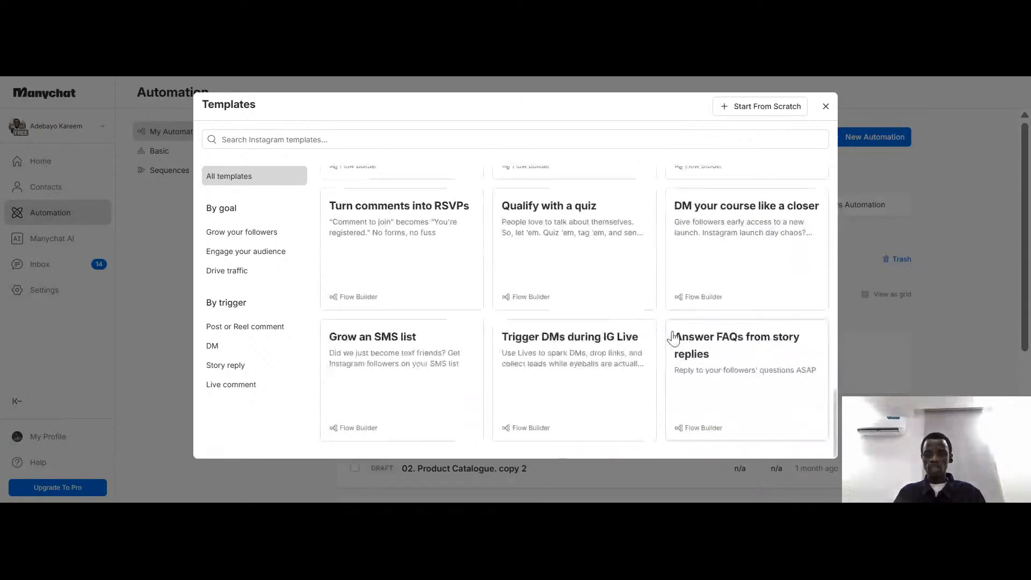
{"action": "scroll", "coordinate": [672, 340], "scroll_direction": "up", "scroll_amount": 15}
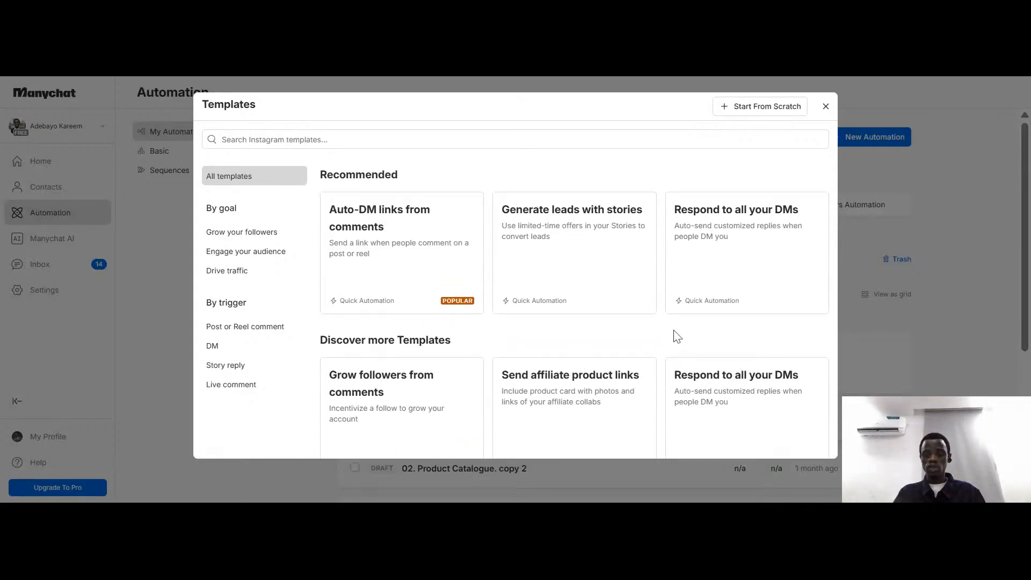
{"action": "scroll", "coordinate": [428, 334], "scroll_direction": "down", "scroll_amount": 8}
{"action": "scroll", "coordinate": [461, 334], "scroll_direction": "up", "scroll_amount": 3}
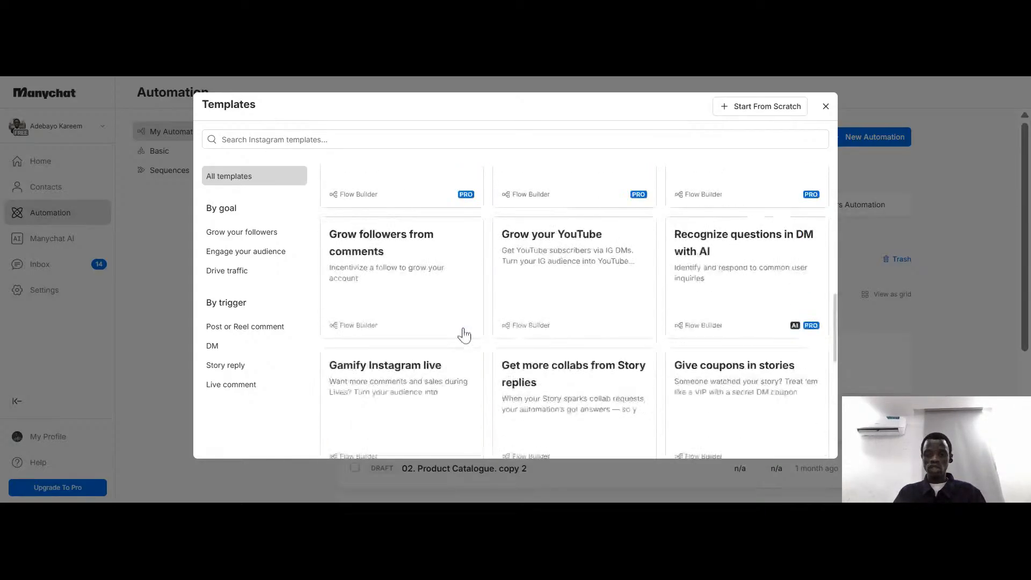
{"action": "scroll", "coordinate": [465, 334], "scroll_direction": "up", "scroll_amount": 1}
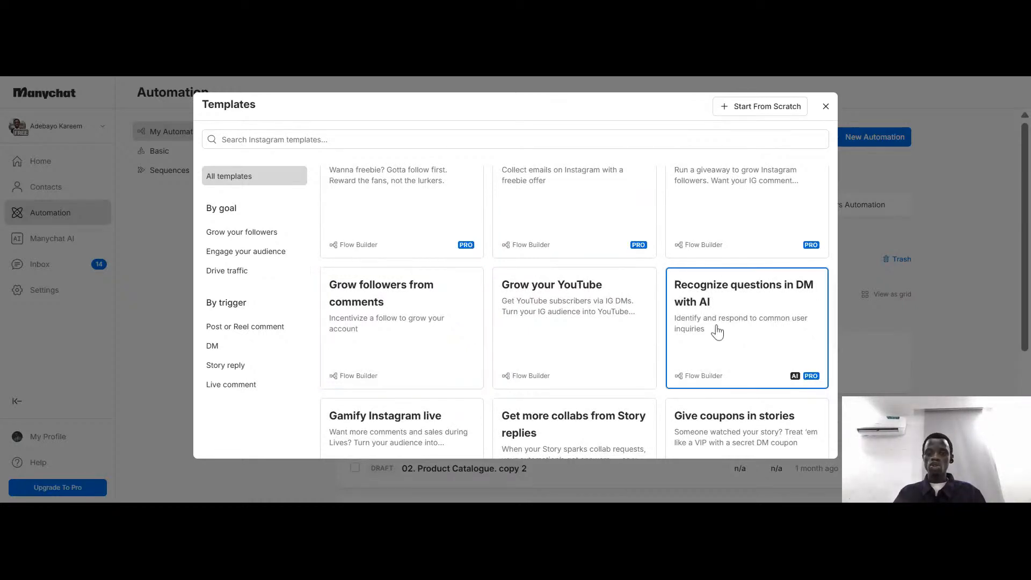
{"action": "scroll", "coordinate": [707, 336], "scroll_direction": "down", "scroll_amount": 2}
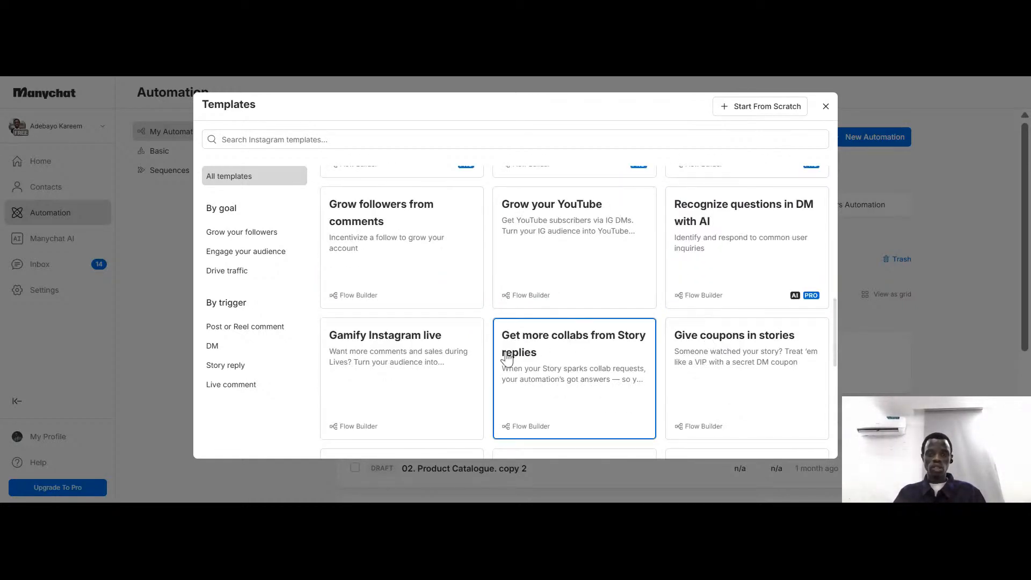
{"action": "scroll", "coordinate": [465, 326], "scroll_direction": "down", "scroll_amount": 5}
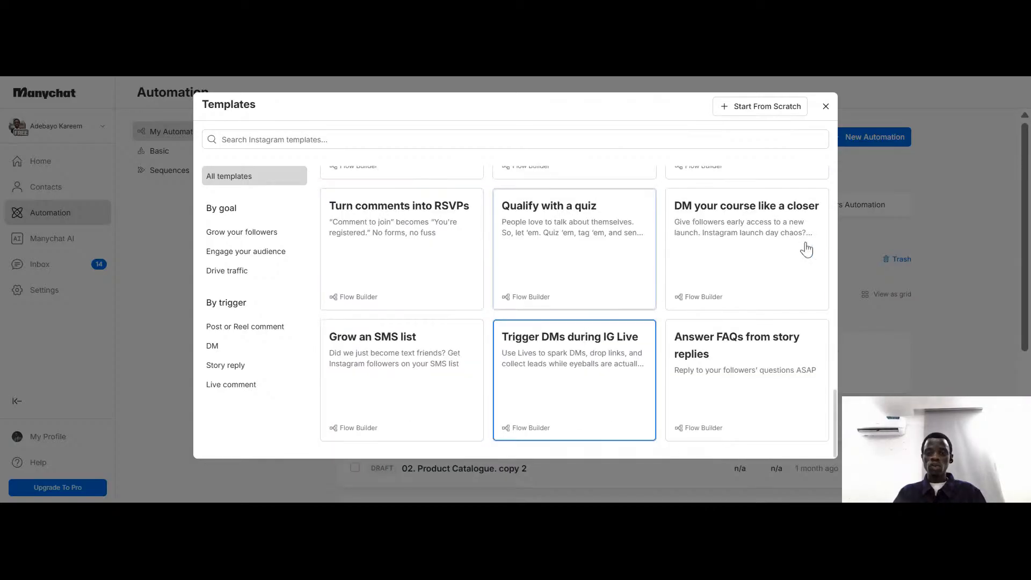
{"action": "scroll", "coordinate": [727, 373], "scroll_direction": "up", "scroll_amount": 2}
{"action": "scroll", "coordinate": [729, 374], "scroll_direction": "down", "scroll_amount": 2}
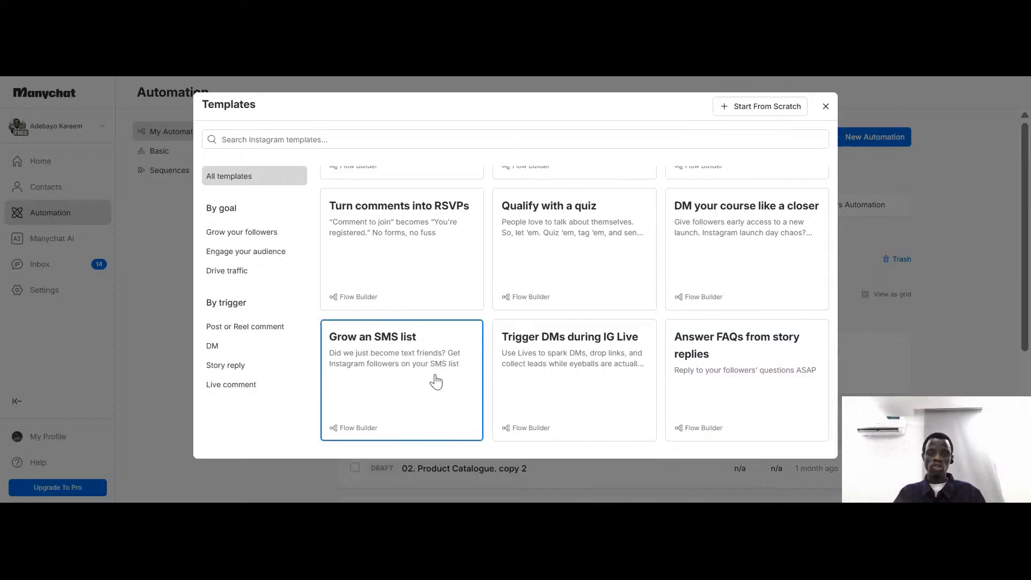
{"action": "scroll", "coordinate": [725, 297], "scroll_direction": "up", "scroll_amount": 5}
{"action": "scroll", "coordinate": [730, 282], "scroll_direction": "up", "scroll_amount": 2}
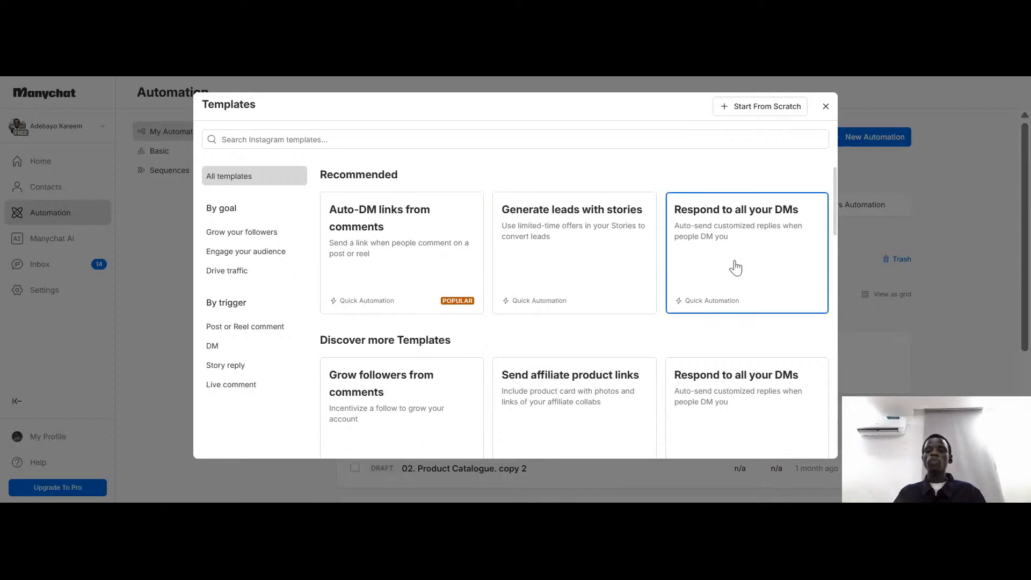
Create the new automation from scratch on a blank canvas instead of using a template
{"action": "left_click", "coordinate": [763, 109]}
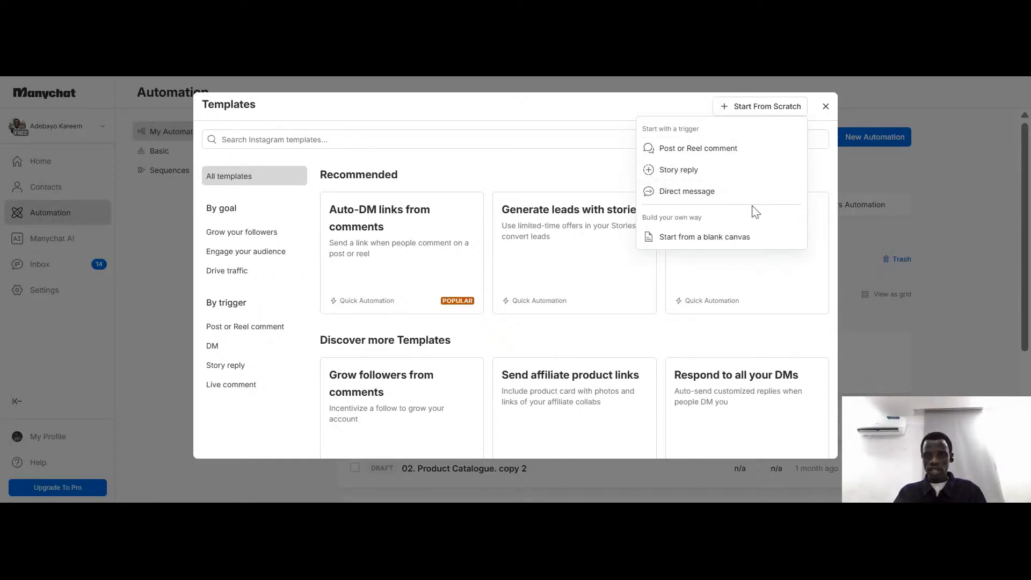
{"action": "left_click", "coordinate": [714, 246]}
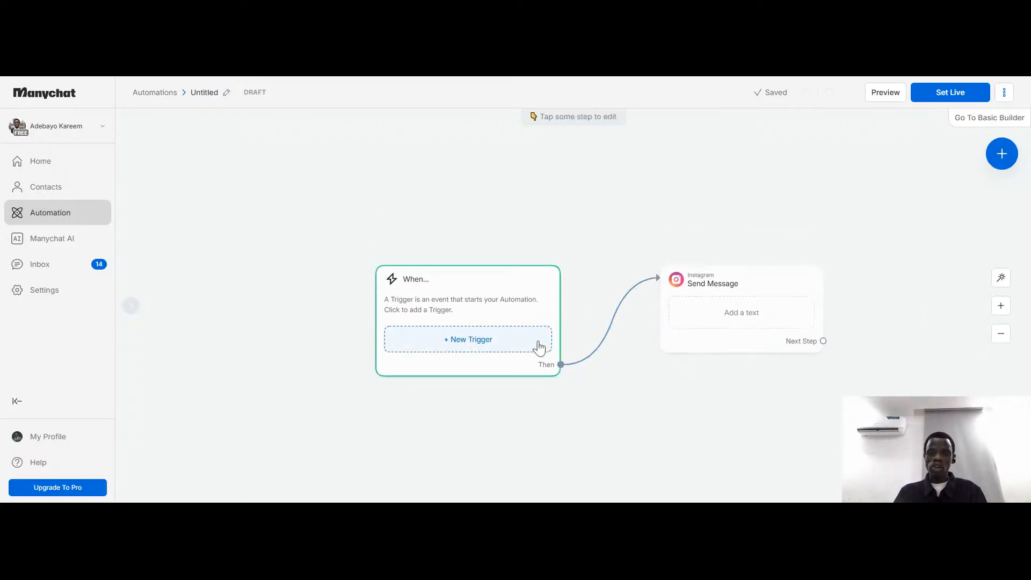
Add the Instagram trigger "User comments on your Post or Reel" to the automation's starting block
{"action": "scroll", "coordinate": [520, 350], "scroll_direction": "up", "scroll_amount": 5}
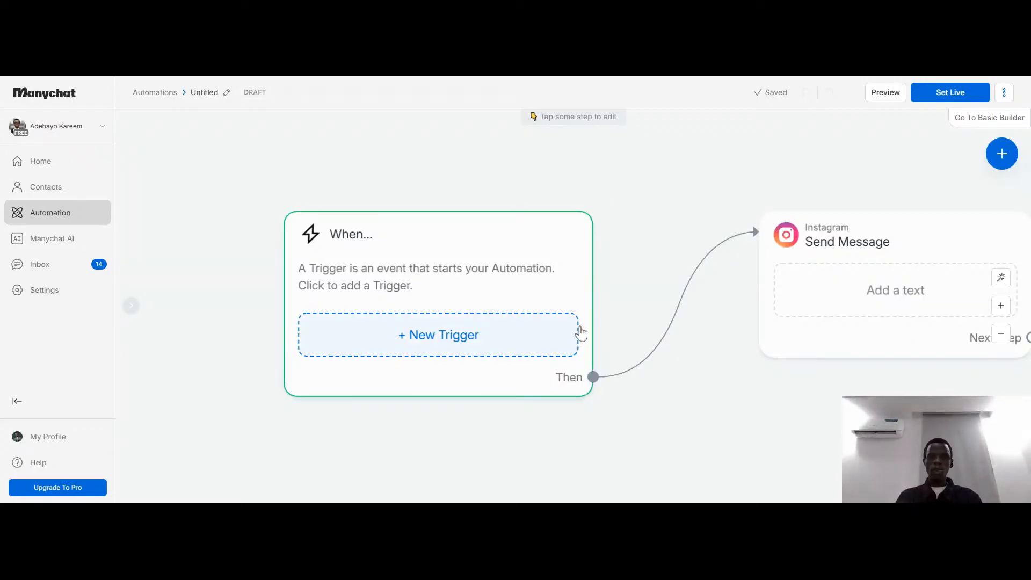
{"action": "left_click_drag", "start_coordinate": [680, 325], "coordinate": [609, 325]}
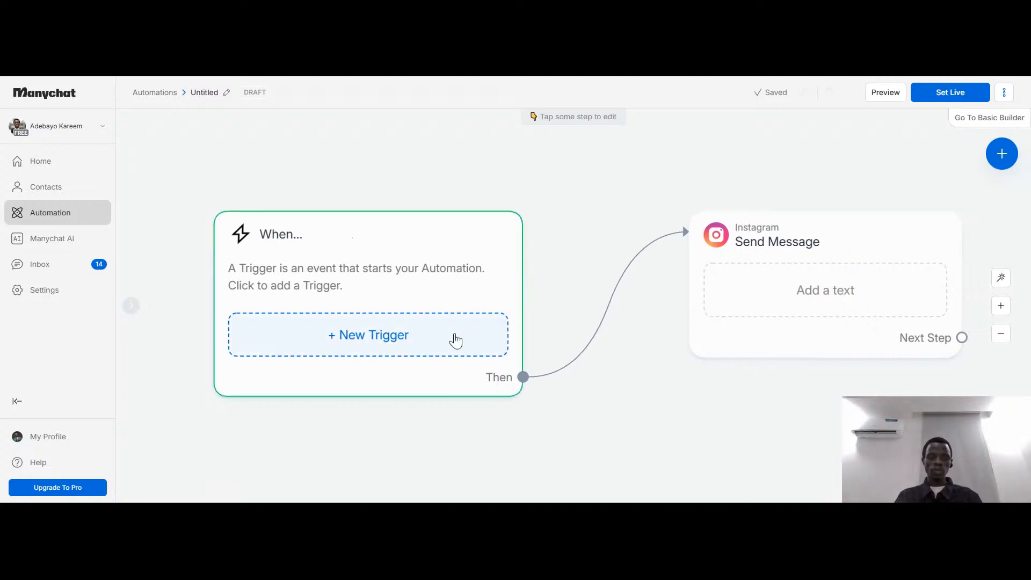
{"action": "left_click", "coordinate": [379, 350]}
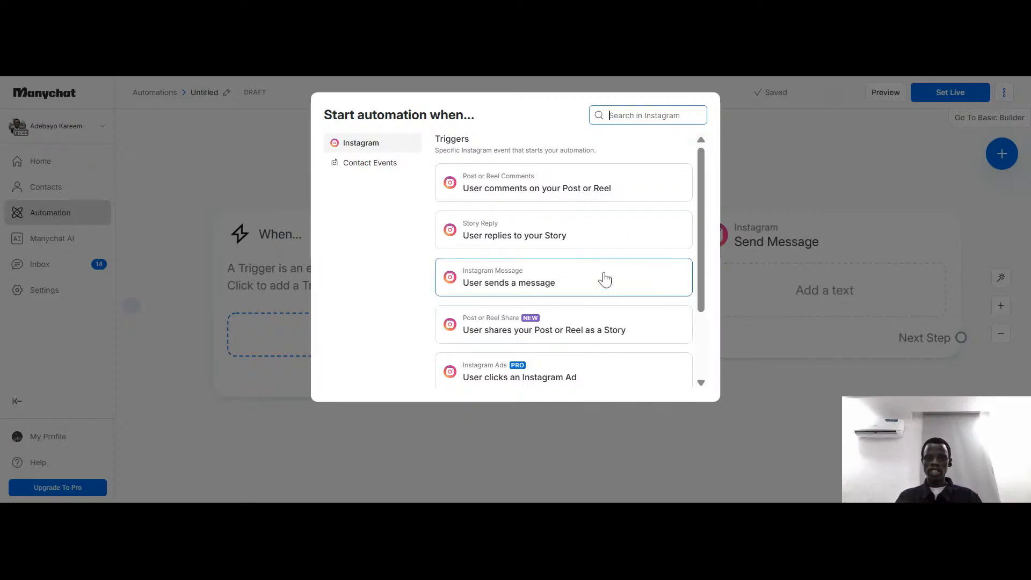
{"action": "scroll", "coordinate": [701, 279], "scroll_direction": "down", "scroll_amount": 1}
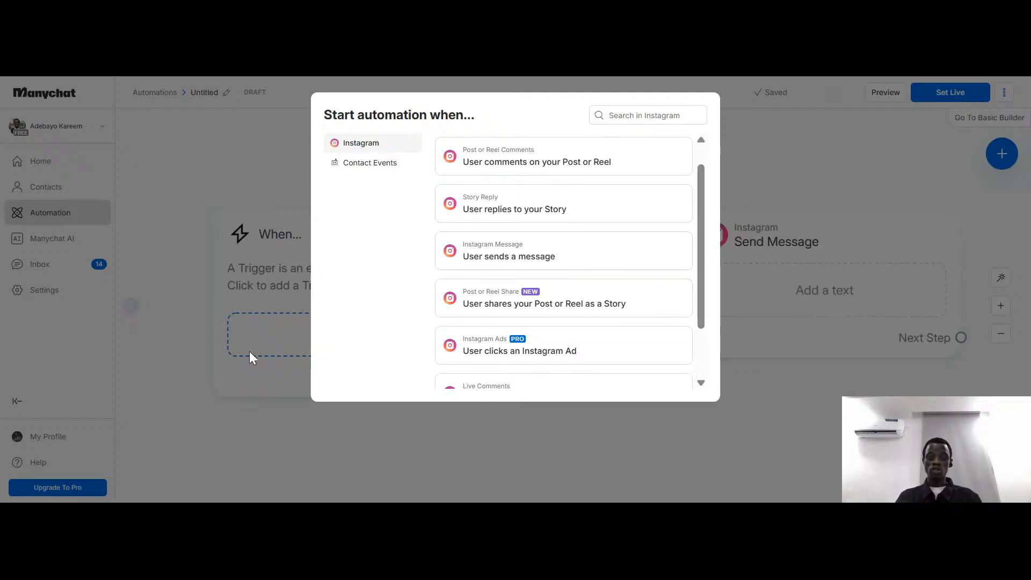
{"action": "scroll", "coordinate": [537, 215], "scroll_direction": "up", "scroll_amount": 1}
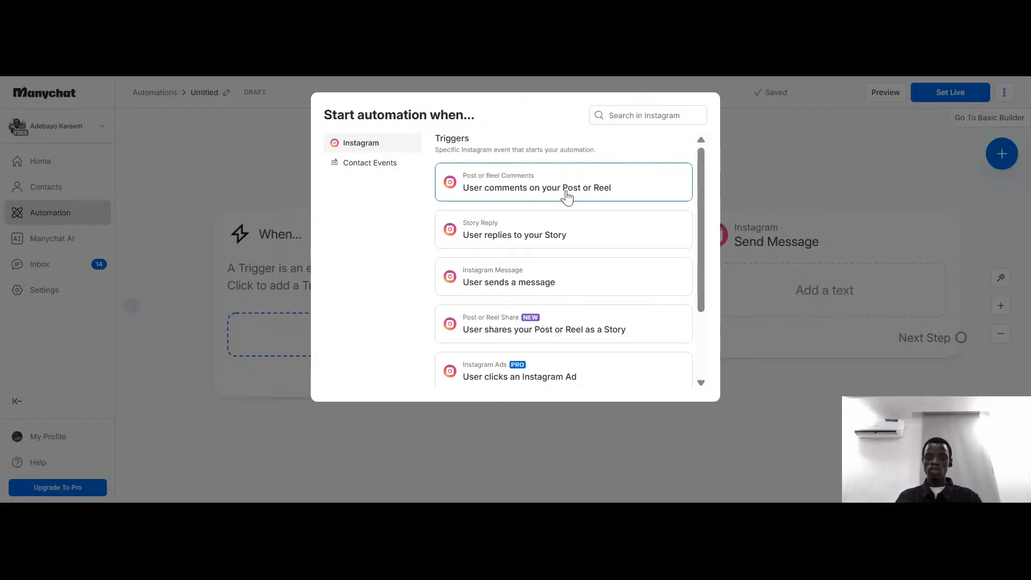
{"action": "left_click", "coordinate": [502, 189]}
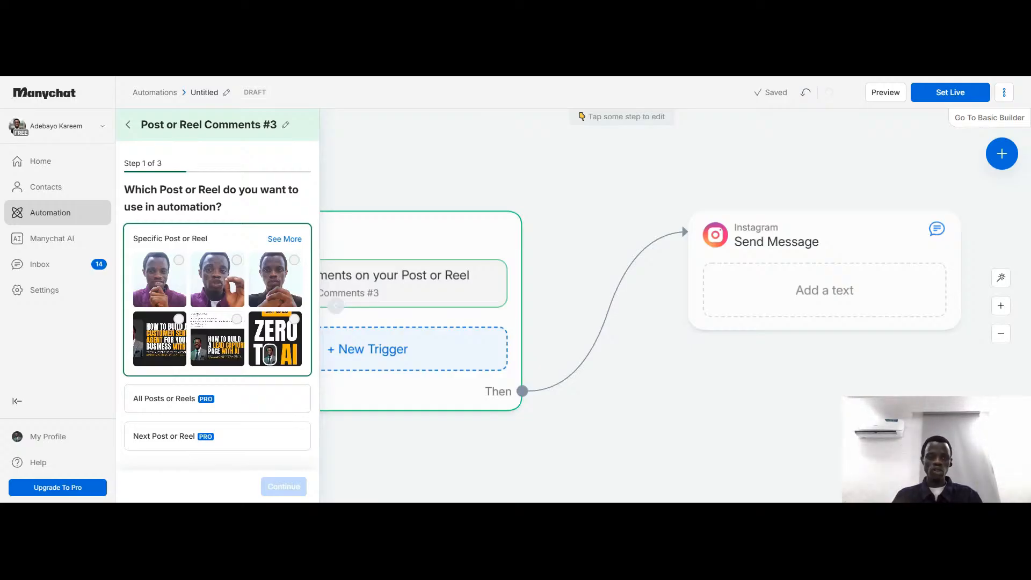
Close the trigger setup without choosing a post and return to the Home dashboard to look it over
{"action": "left_click", "coordinate": [57, 103]}
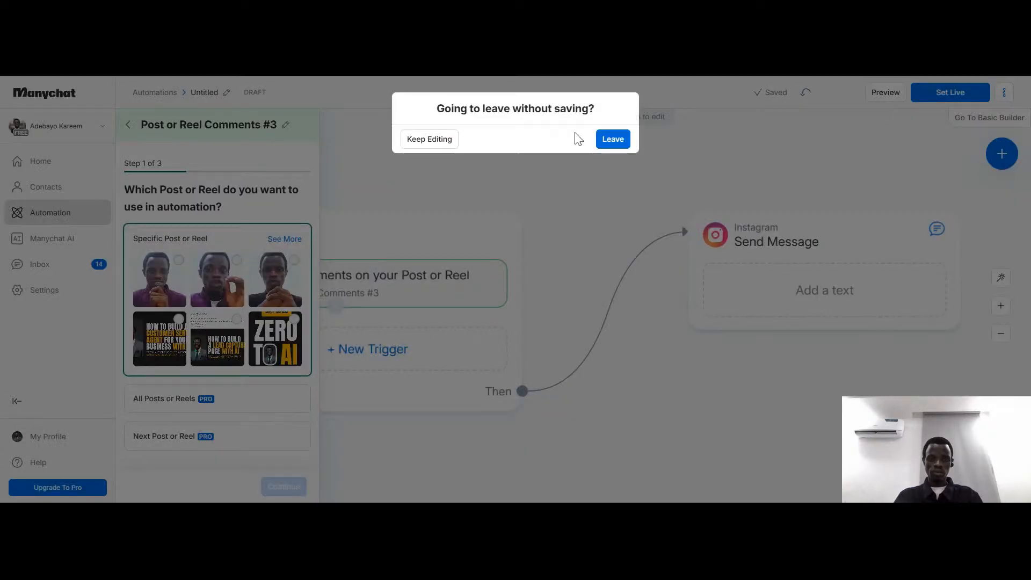
{"action": "left_click", "coordinate": [613, 139]}
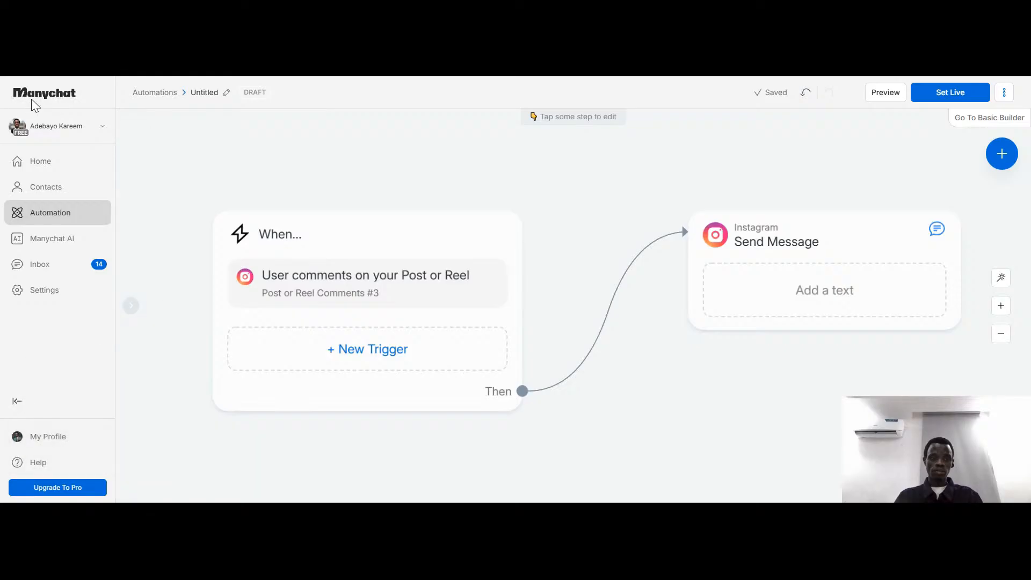
{"action": "scroll", "coordinate": [652, 239], "scroll_direction": "down", "scroll_amount": 3}
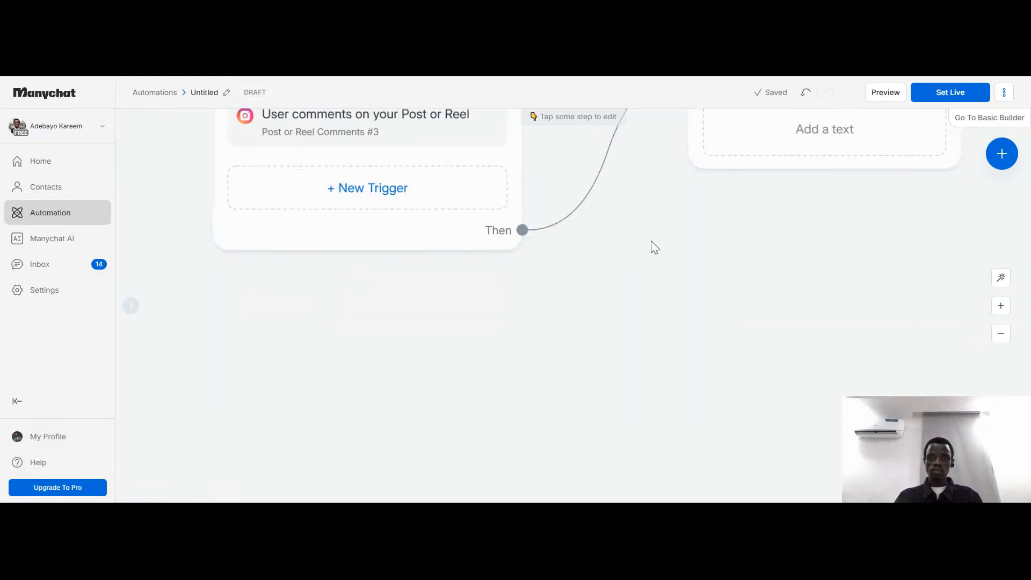
{"action": "left_click", "coordinate": [23, 133]}
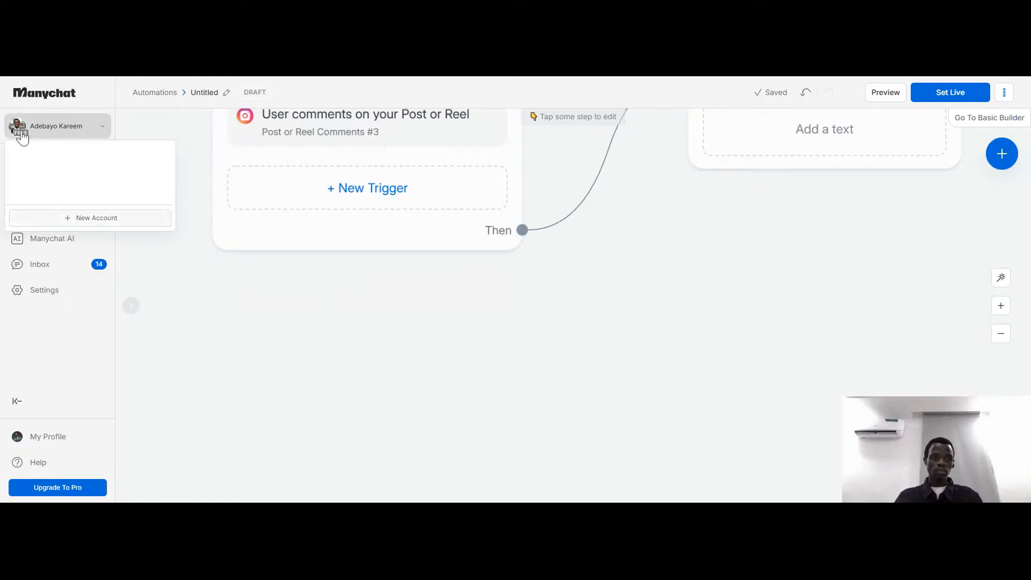
{"action": "left_click", "coordinate": [141, 128]}
{"action": "left_click", "coordinate": [27, 161]}
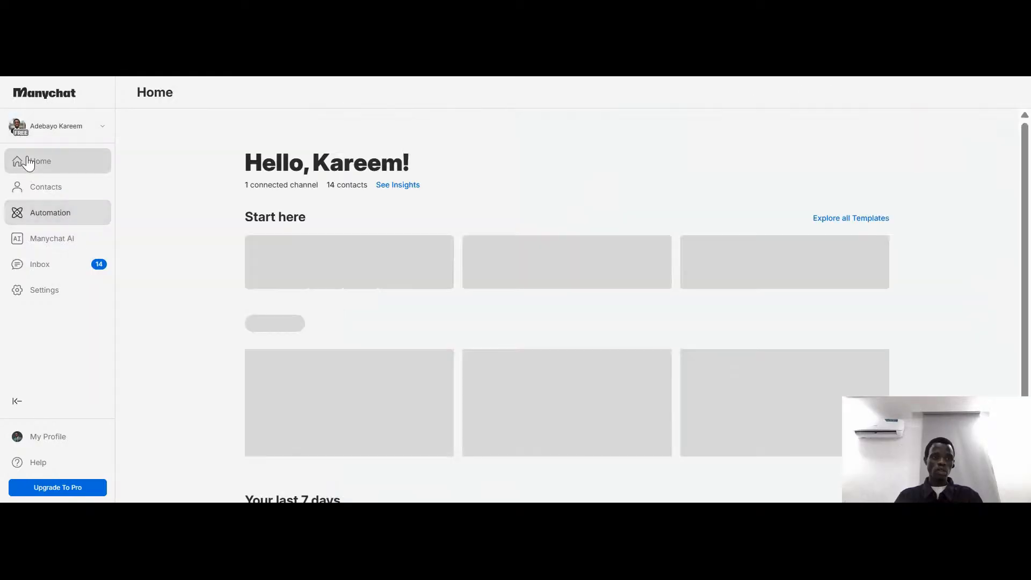
{"action": "scroll", "coordinate": [116, 292], "scroll_direction": "down", "scroll_amount": 3}
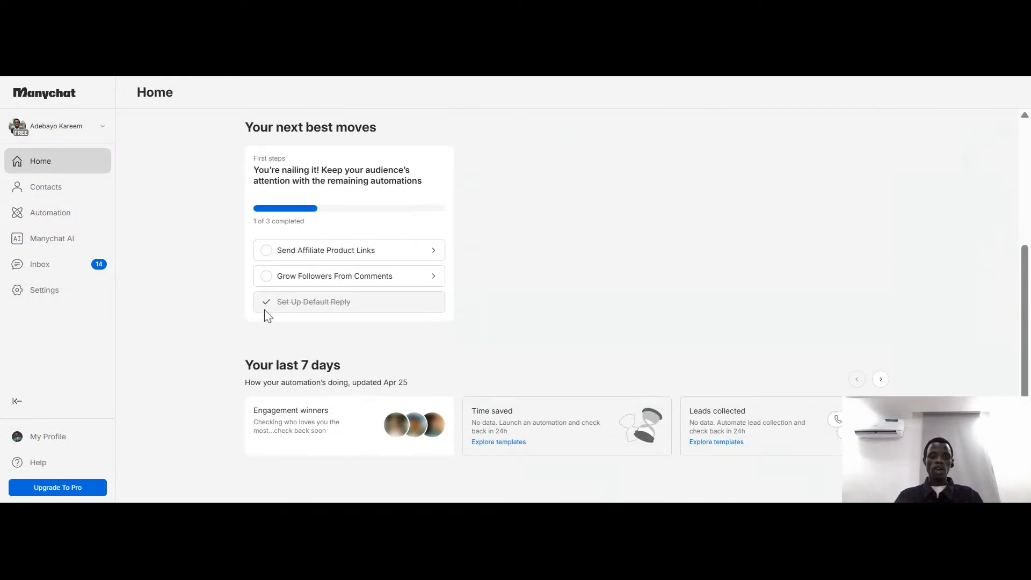
{"action": "scroll", "coordinate": [309, 315], "scroll_direction": "up", "scroll_amount": 3}
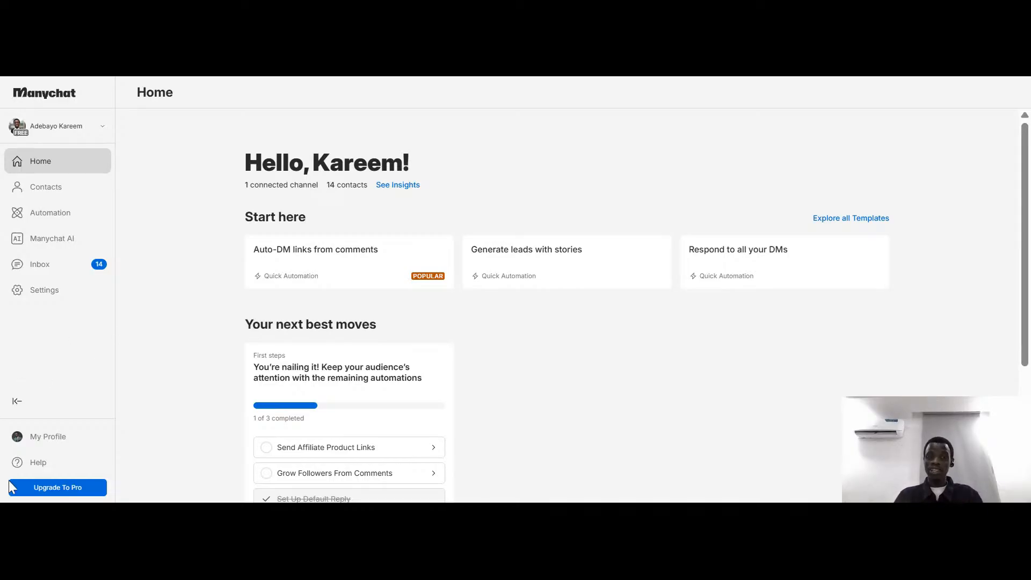
Open the account settings and show the options for the Instagram channel
{"action": "left_click", "coordinate": [27, 296]}
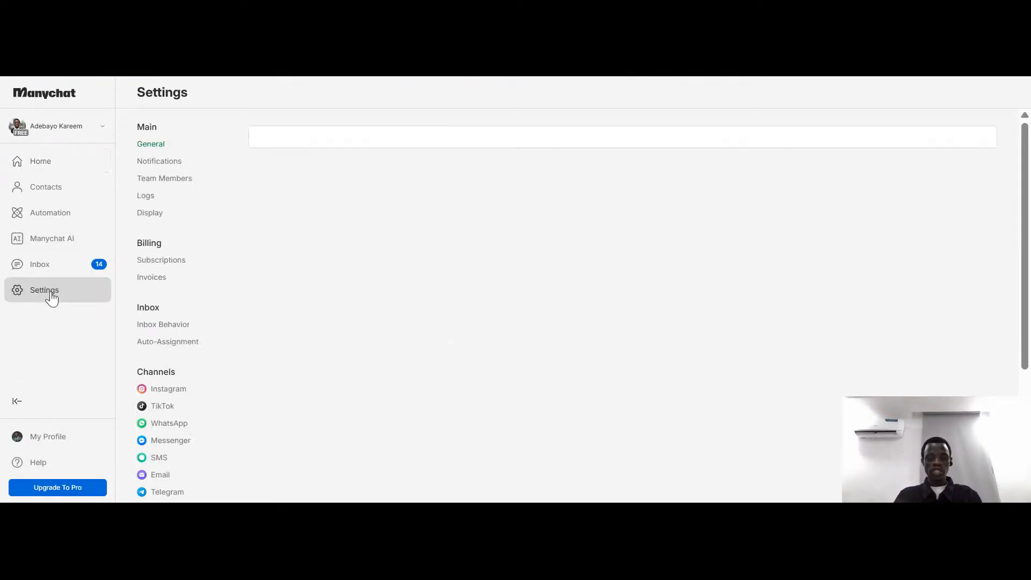
{"action": "scroll", "coordinate": [182, 371], "scroll_direction": "down", "scroll_amount": 3}
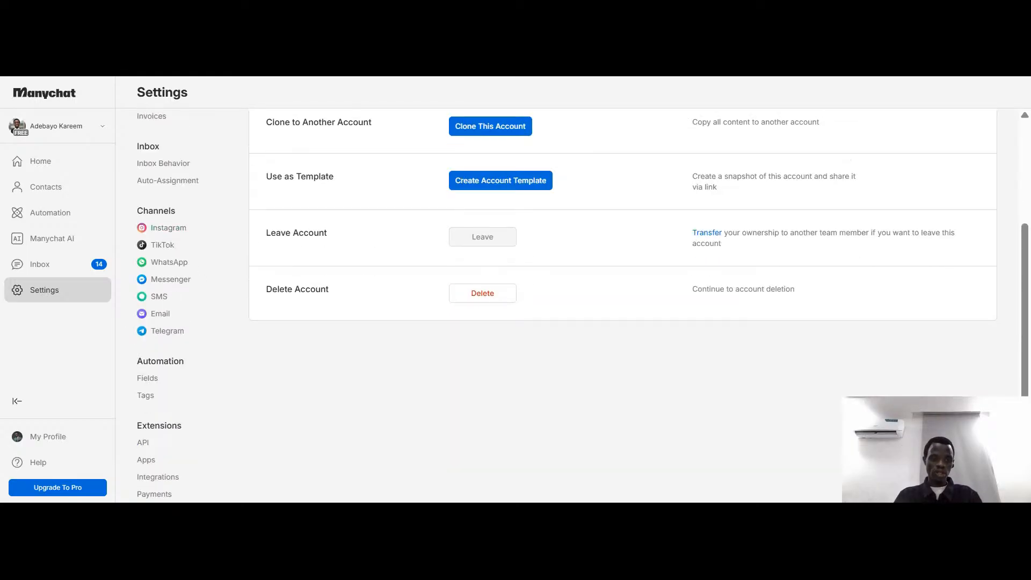
{"action": "left_click", "coordinate": [164, 231]}
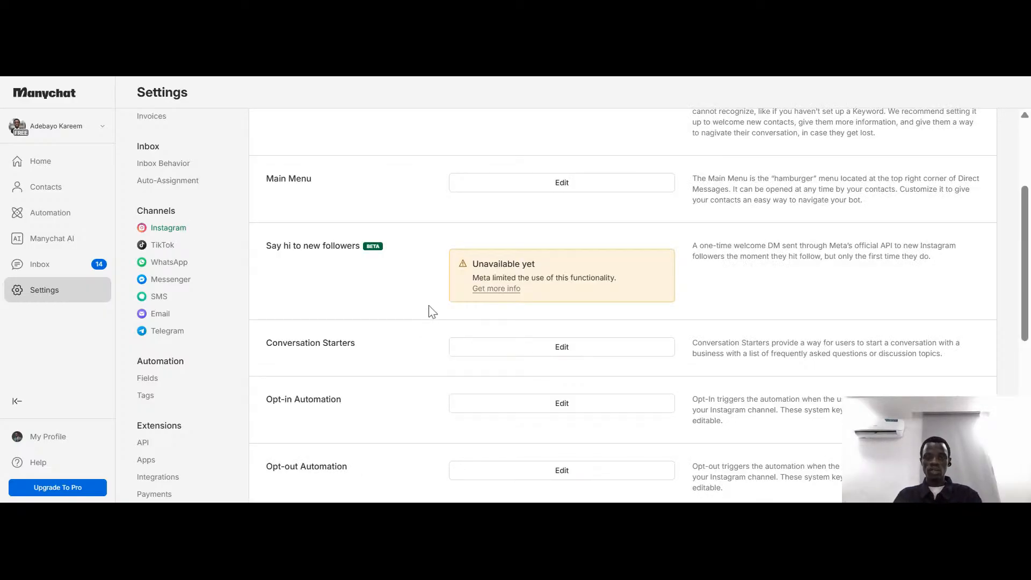
Look through the remaining Instagram channel settings and the TikTok channel's connection page
{"action": "scroll", "coordinate": [433, 312], "scroll_direction": "up", "scroll_amount": 3}
{"action": "scroll", "coordinate": [449, 260], "scroll_direction": "down", "scroll_amount": 10}
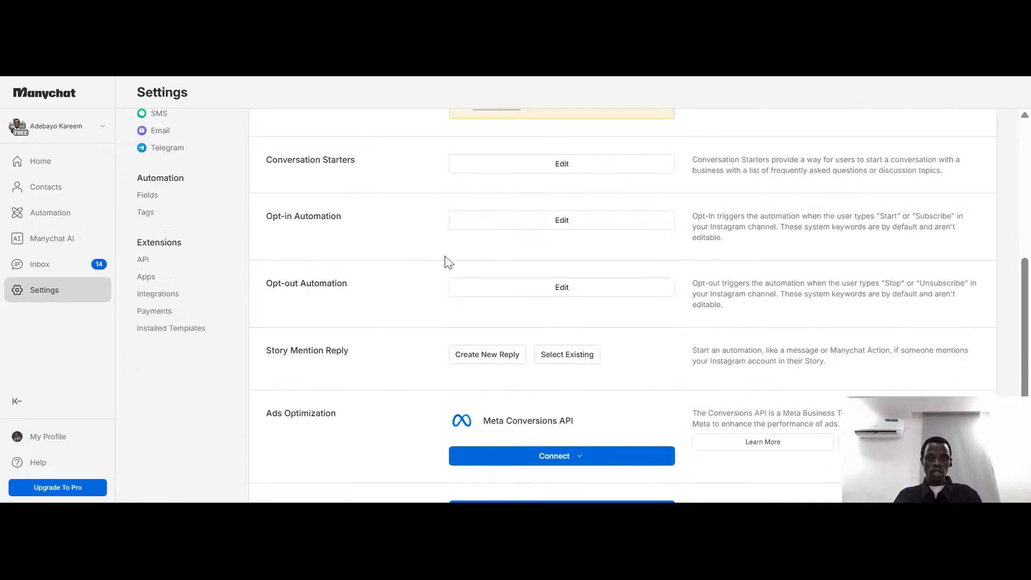
{"action": "scroll", "coordinate": [483, 361], "scroll_direction": "up", "scroll_amount": 1}
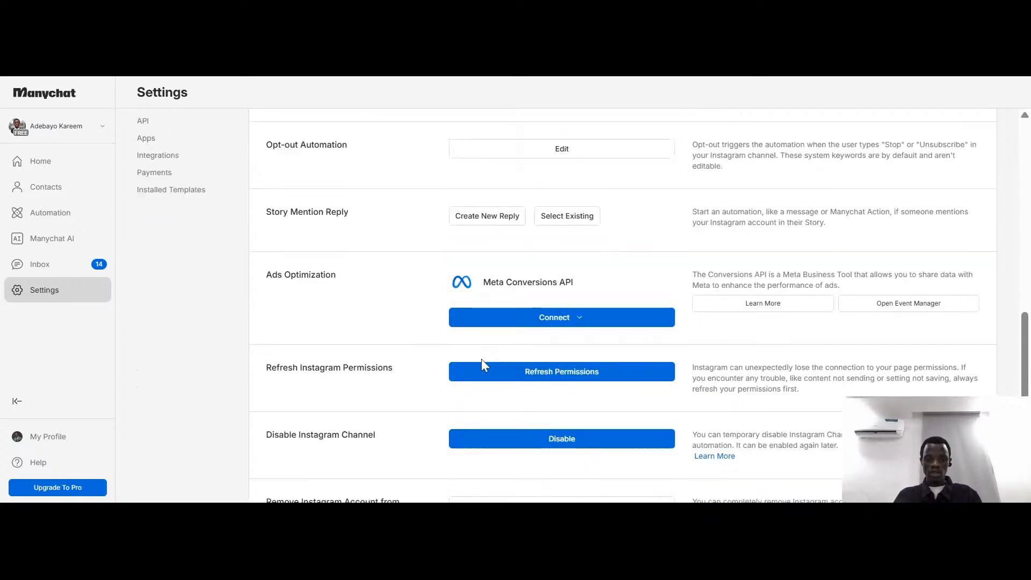
{"action": "scroll", "coordinate": [483, 363], "scroll_direction": "down", "scroll_amount": 1}
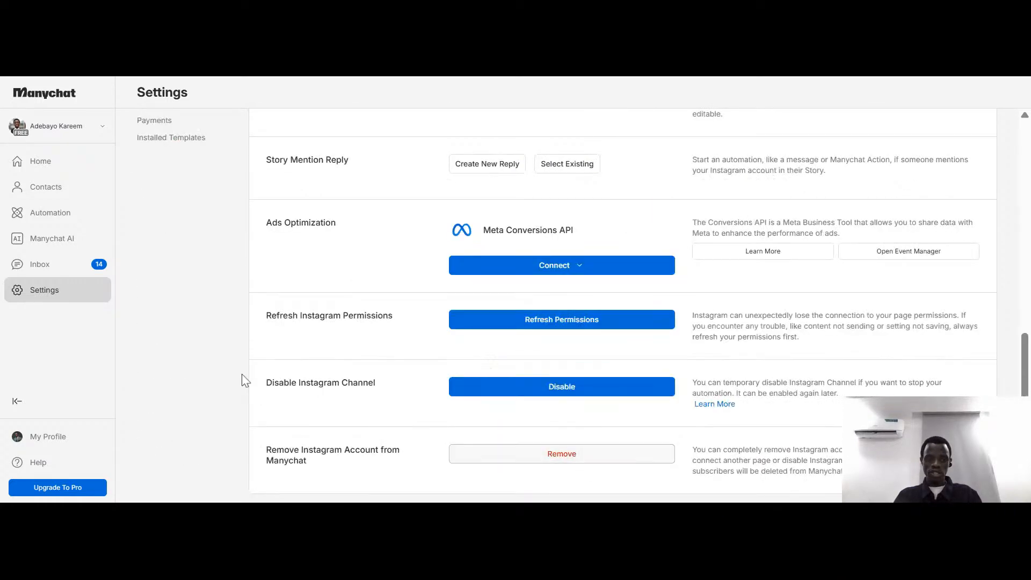
{"action": "scroll", "coordinate": [152, 324], "scroll_direction": "up", "scroll_amount": 10}
{"action": "left_click", "coordinate": [163, 406]}
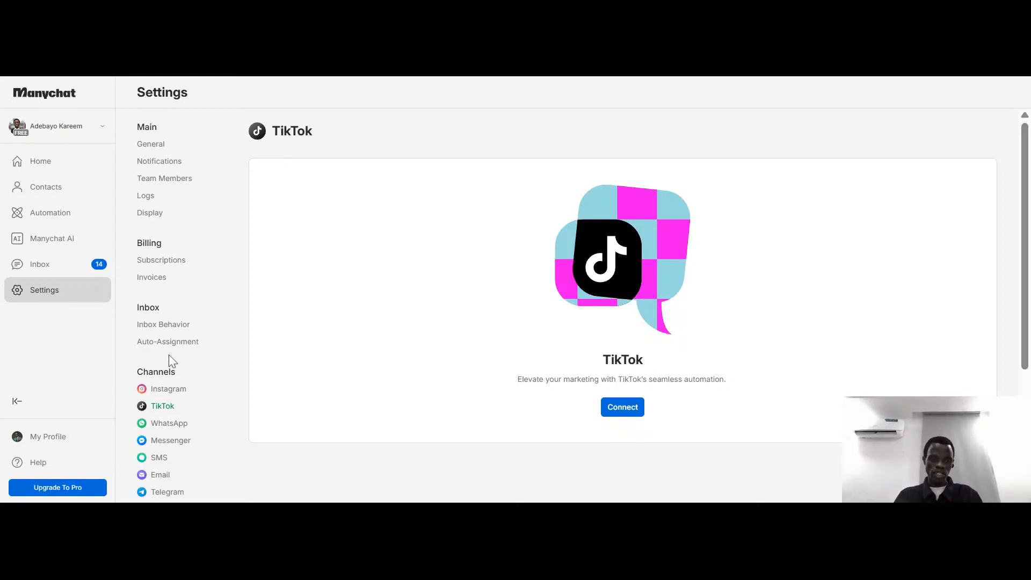
{"action": "scroll", "coordinate": [171, 356], "scroll_direction": "down", "scroll_amount": 3}
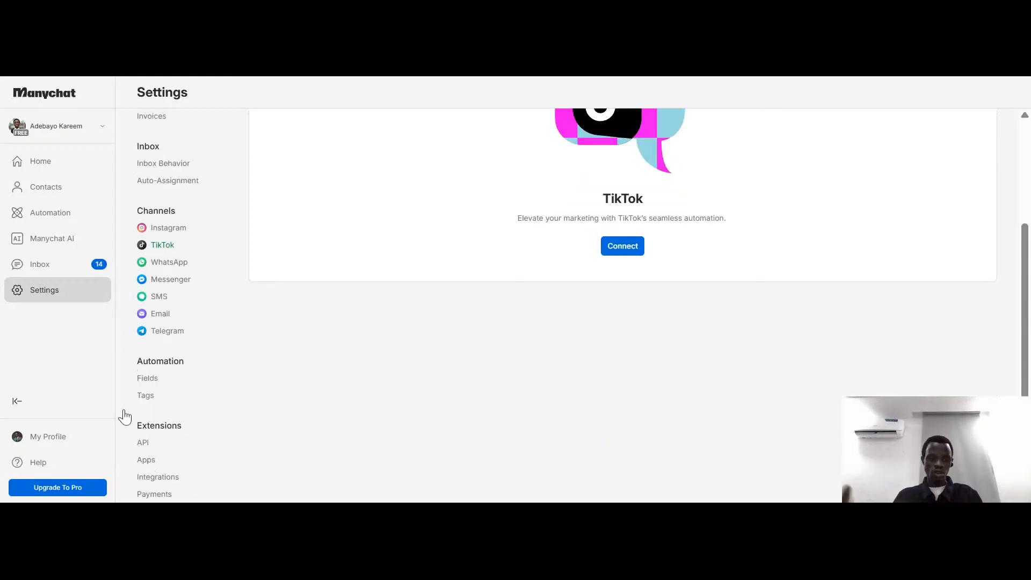
{"action": "scroll", "coordinate": [216, 405], "scroll_direction": "up", "scroll_amount": 3}
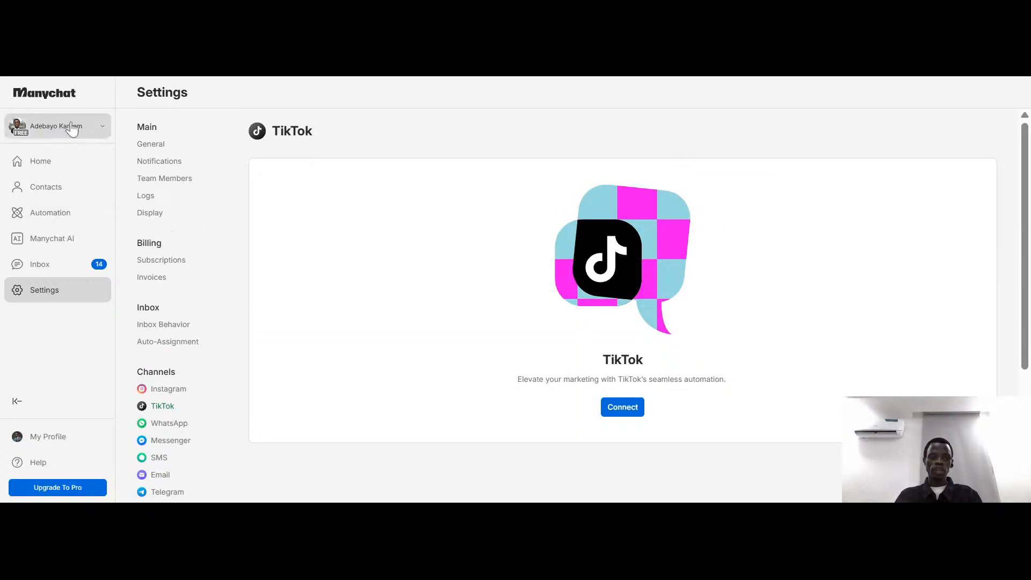
Open the Untitled draft with the post or reel comment trigger from the list of automations
{"action": "left_click", "coordinate": [73, 217]}
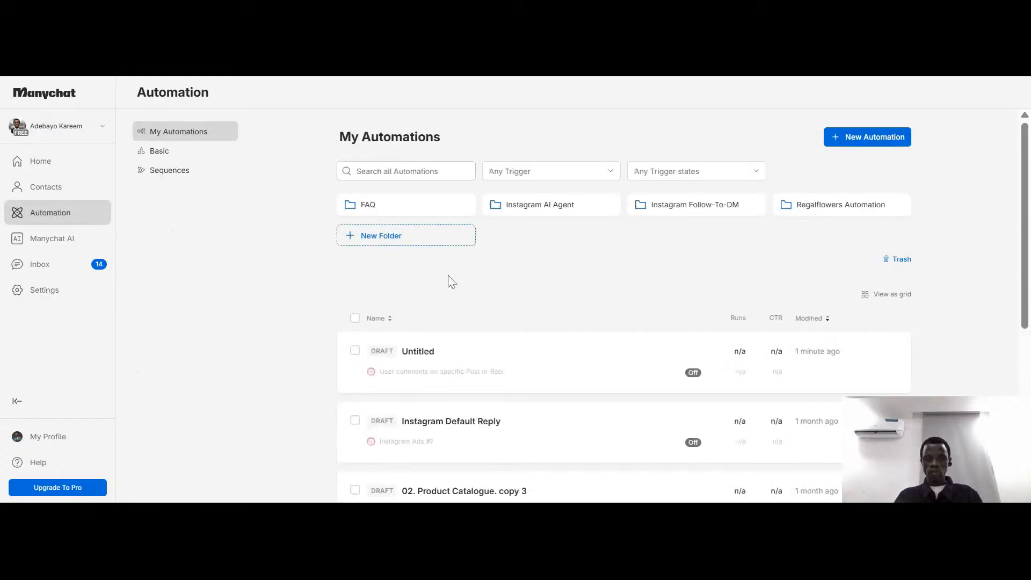
{"action": "scroll", "coordinate": [453, 284], "scroll_direction": "down", "scroll_amount": 2}
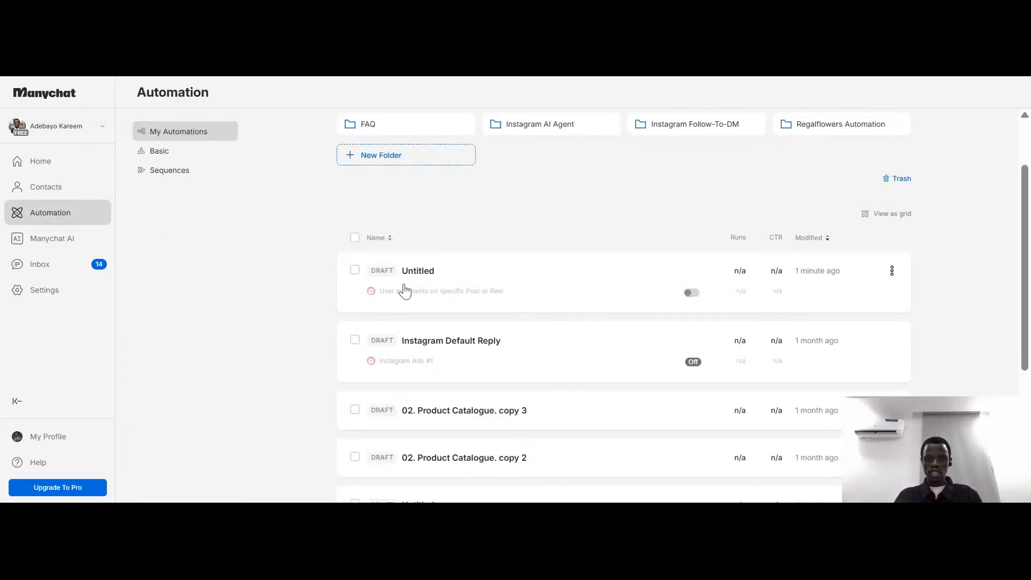
{"action": "scroll", "coordinate": [483, 300], "scroll_direction": "up", "scroll_amount": 2}
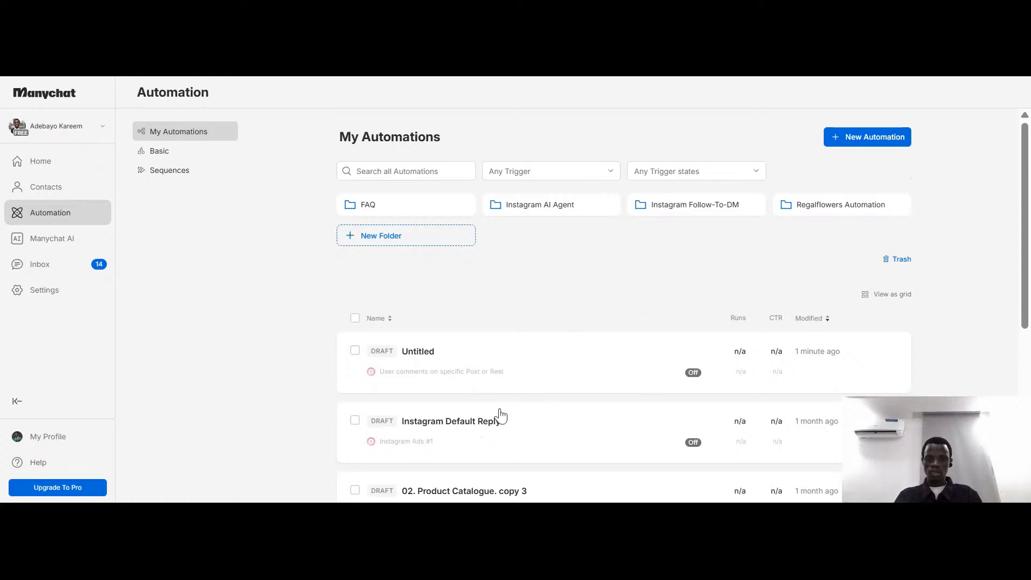
{"action": "left_click", "coordinate": [497, 386]}
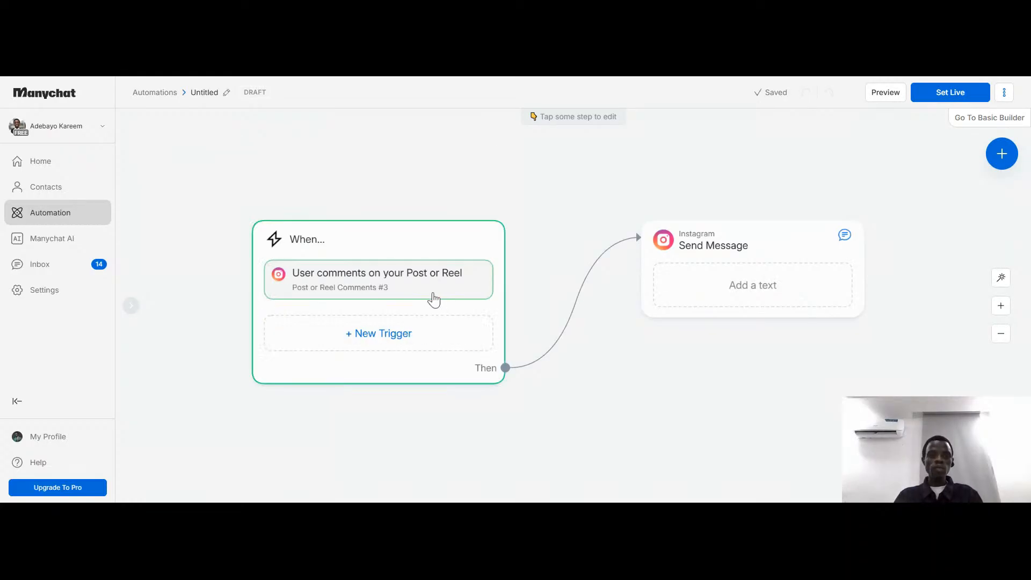
Set the comment trigger to the first specific post offered and proceed to its keyword setup
{"action": "left_click", "coordinate": [436, 289]}
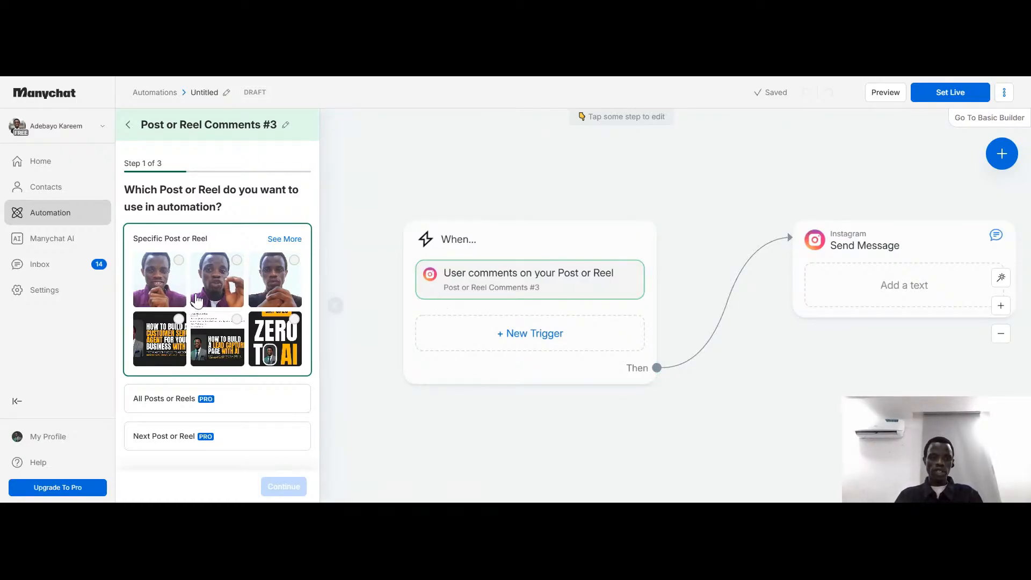
{"action": "left_click", "coordinate": [163, 278]}
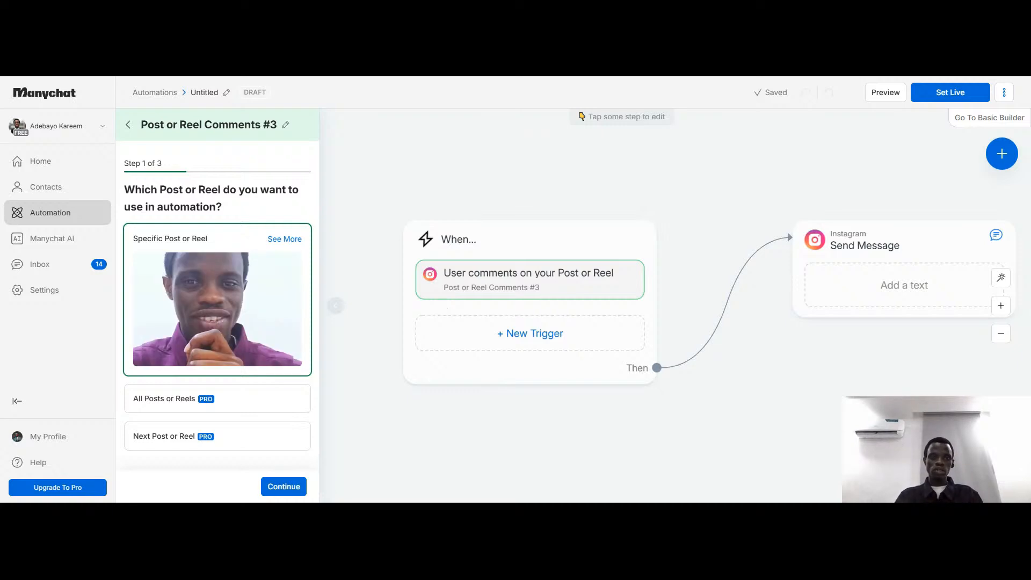
{"action": "mouse_move", "coordinate": [243, 276]}
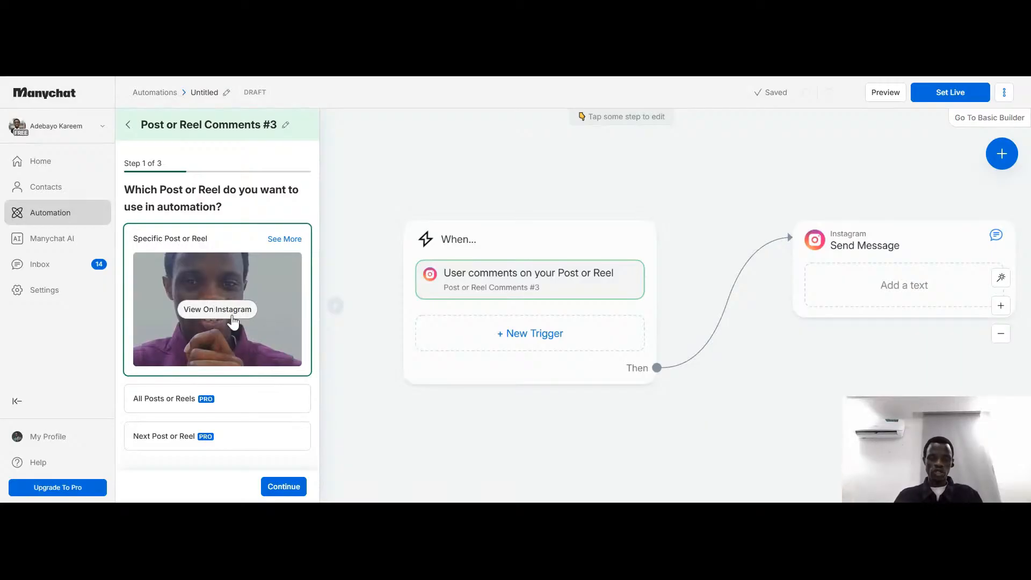
{"action": "left_click", "coordinate": [280, 488]}
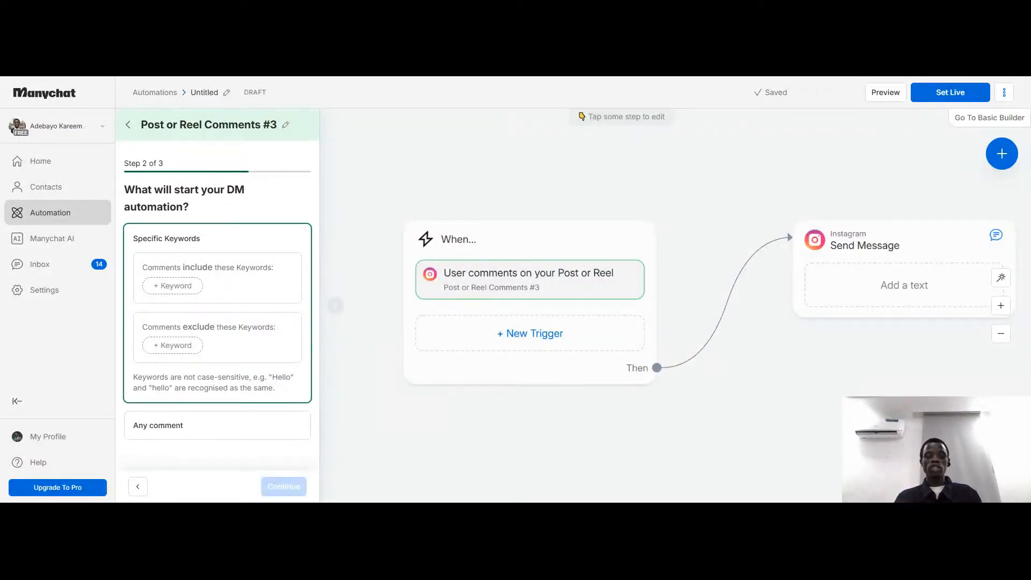
Add GUIDE as a keyword that comments must include to start the DM automation
{"action": "double_click", "coordinate": [226, 267]}
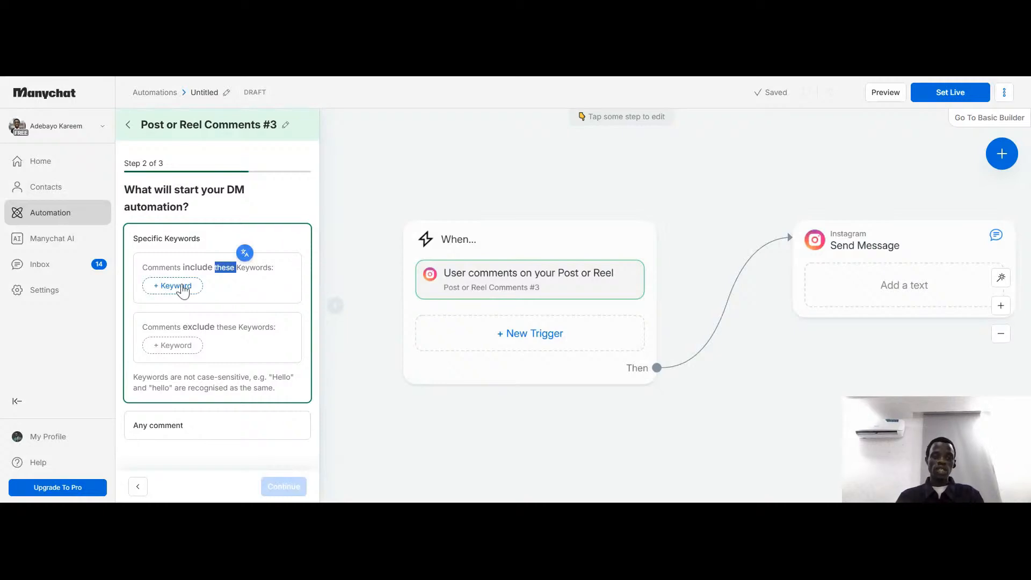
{"action": "left_click", "coordinate": [180, 287]}
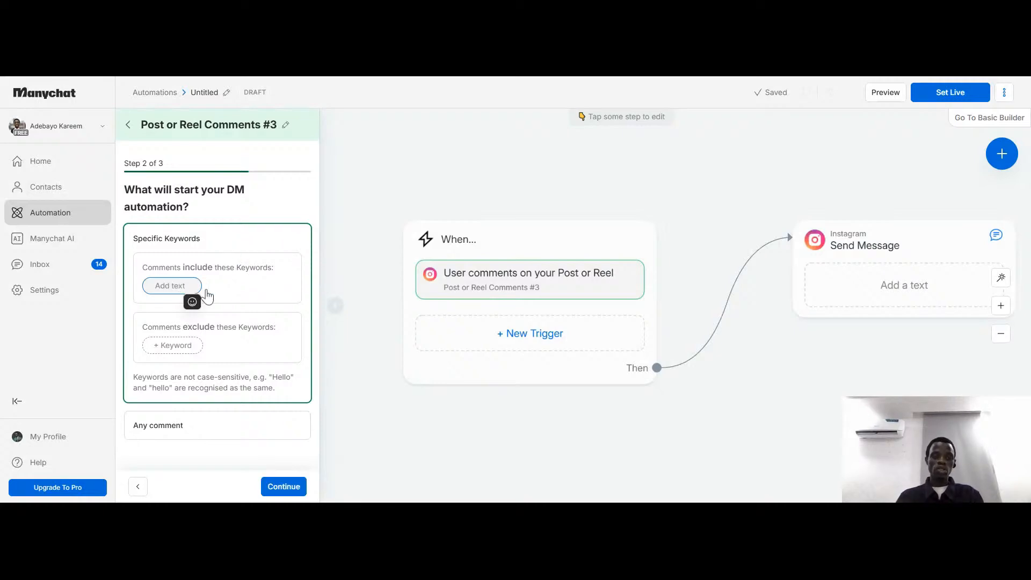
{"action": "left_click", "coordinate": [181, 291]}
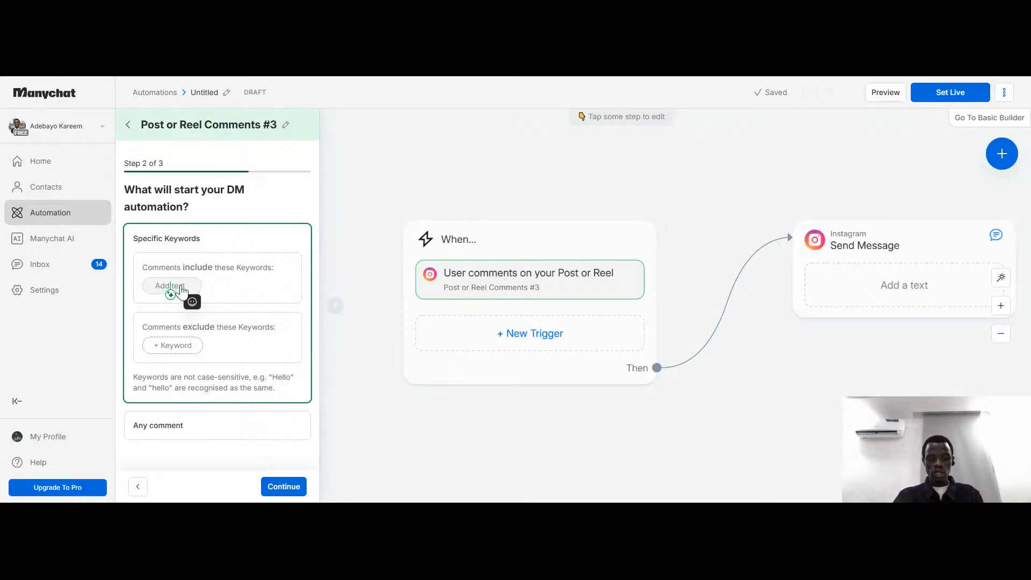
{"action": "type", "text": "C"}
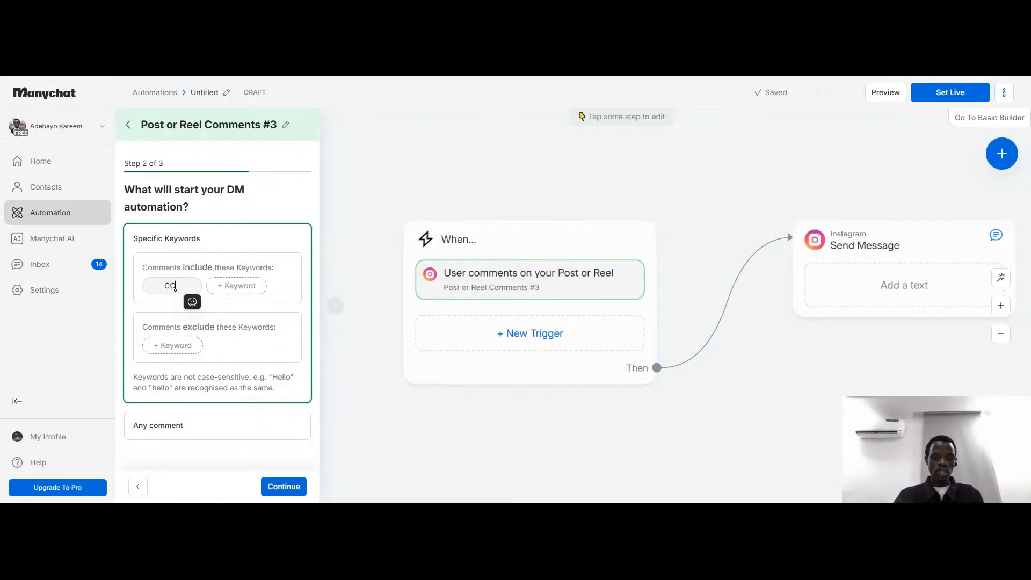
{"action": "type", "text": "O"}
{"action": "key", "text": "BackSpace"}
{"action": "key", "text": "BackSpace"}
{"action": "type", "text": "GU"}
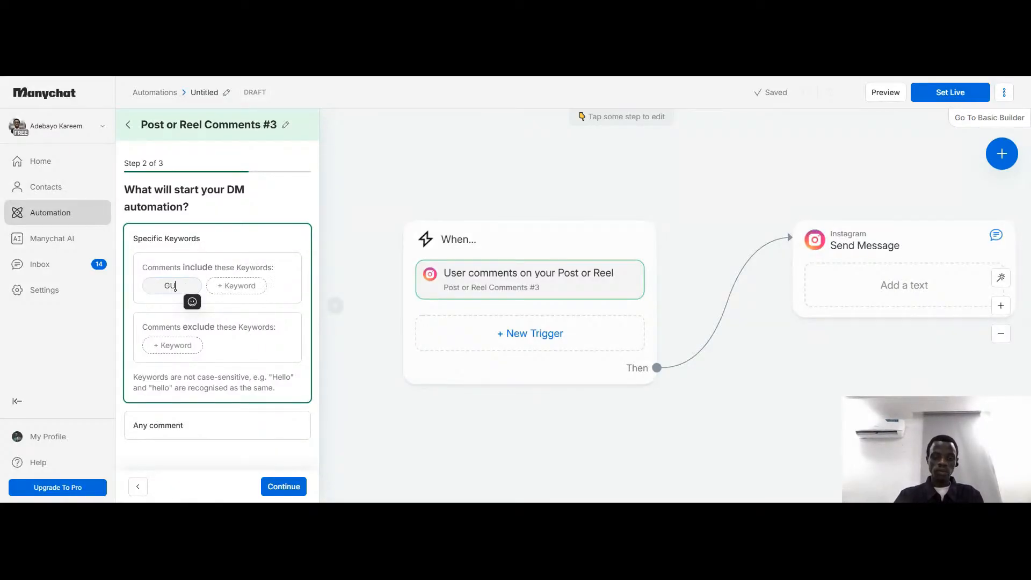
{"action": "type", "text": "IDE"}
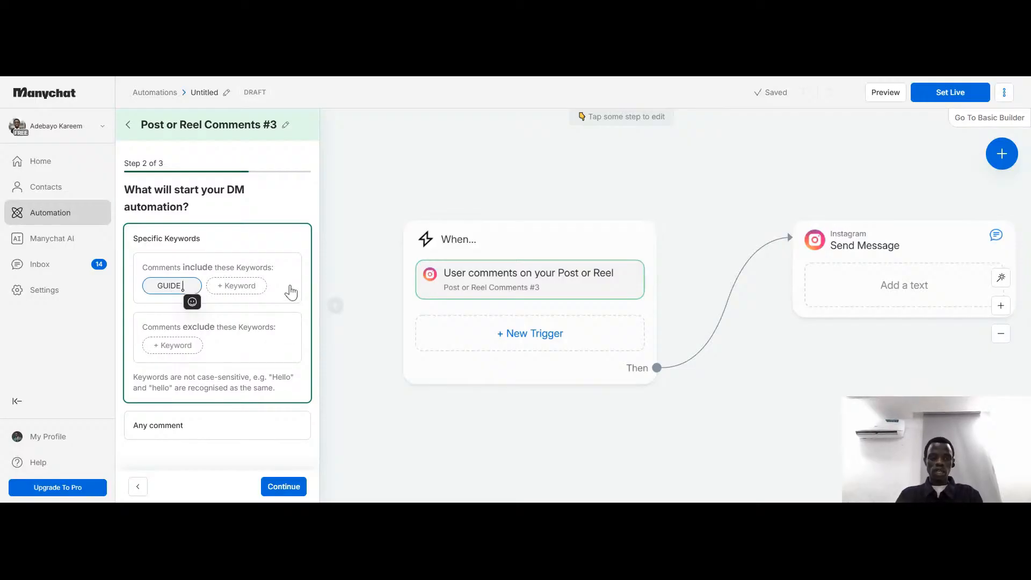
{"action": "left_click", "coordinate": [290, 292]}
{"action": "left_click", "coordinate": [176, 286]}
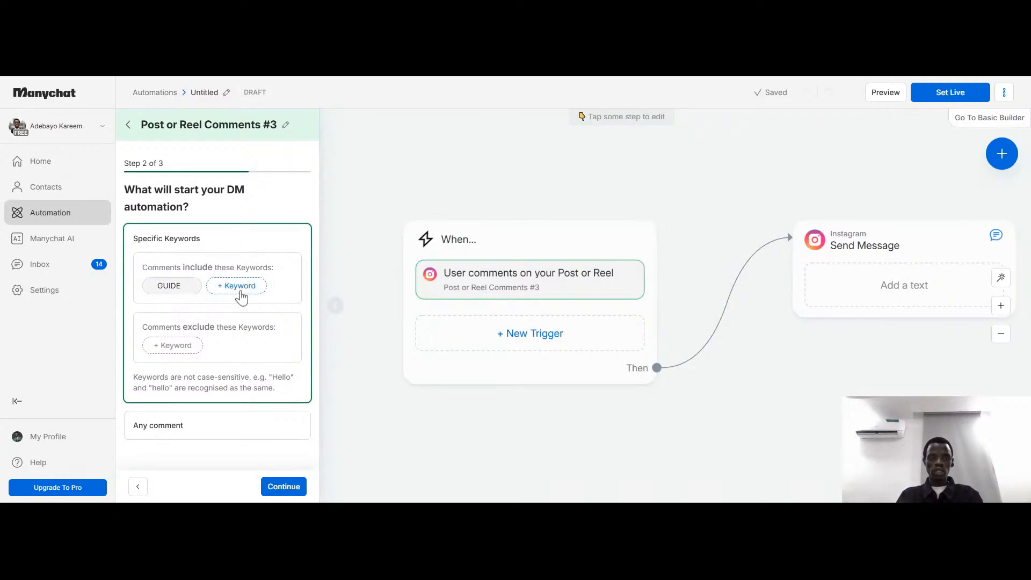
{"action": "left_click", "coordinate": [240, 288]}
{"action": "left_click", "coordinate": [266, 262]}
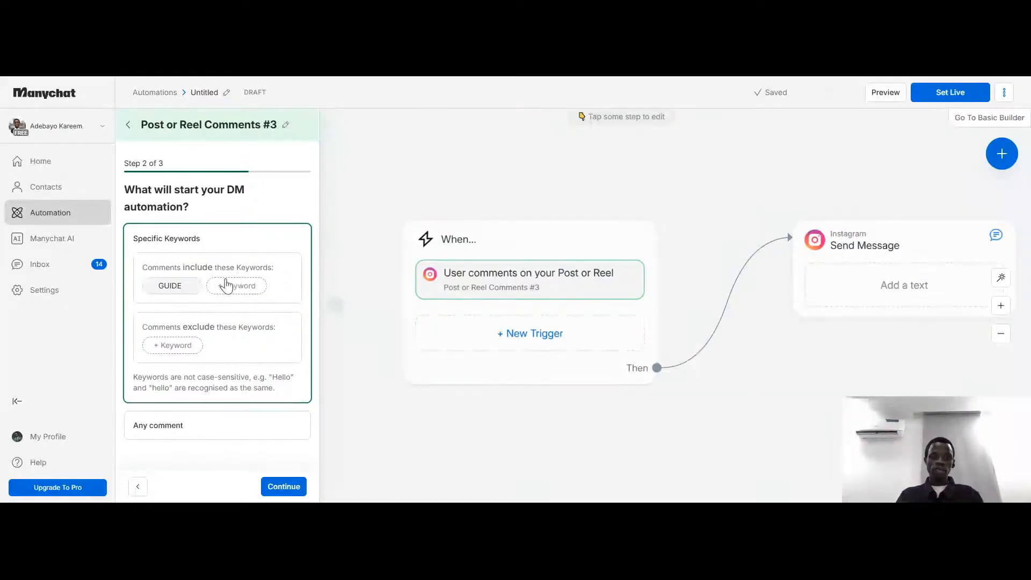
Add the spelling variants gUIDE and Guid to the keywords that comments must include
{"action": "left_click", "coordinate": [225, 284]}
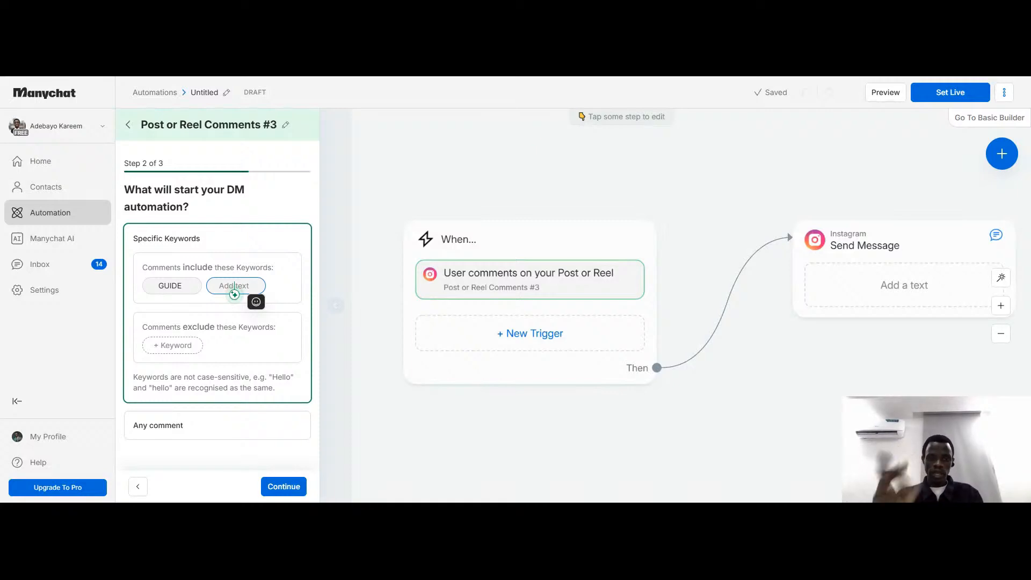
{"action": "type", "text": "gUI"}
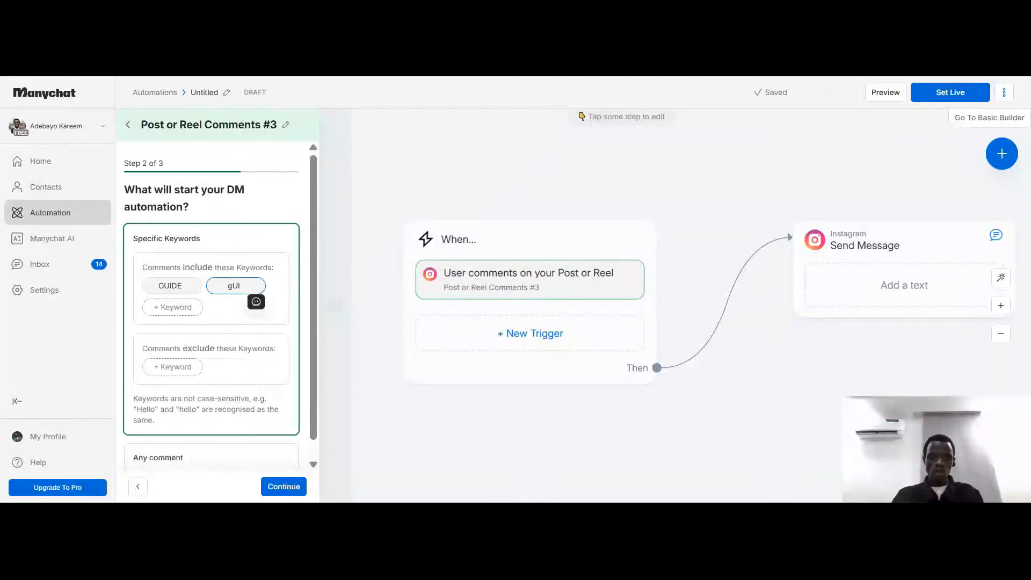
{"action": "type", "text": "DE"}
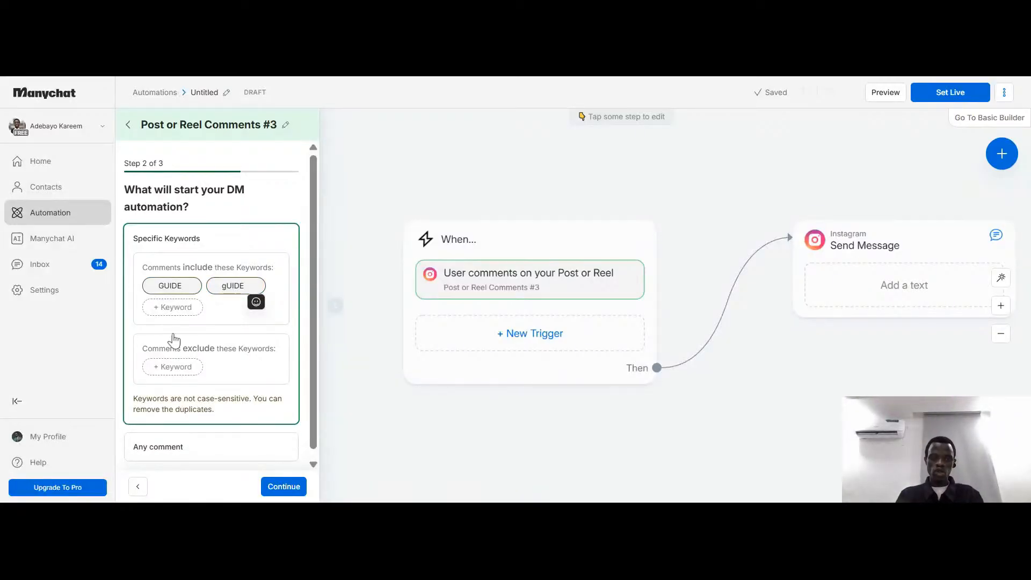
{"action": "left_click", "coordinate": [192, 313]}
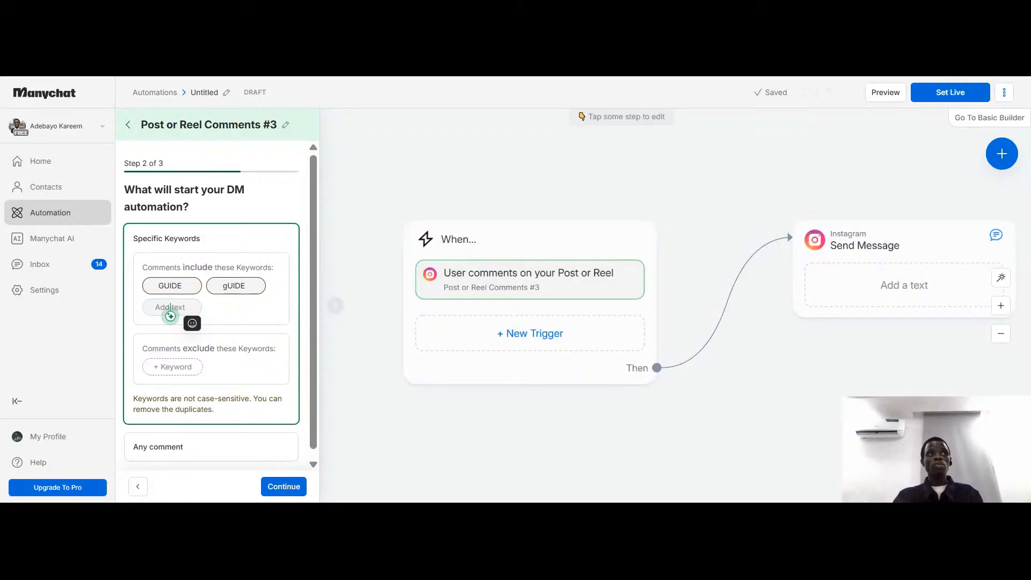
{"action": "type", "text": "Guid"}
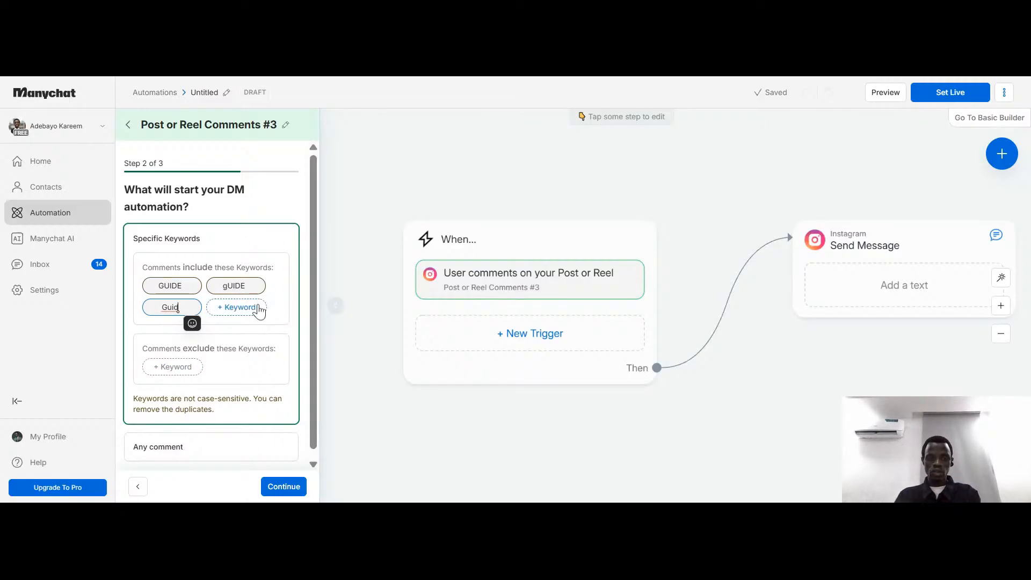
Add "Send GUIDE" as another included keyword and proceed to the public reply setup
{"action": "left_click", "coordinate": [259, 311]}
{"action": "left_click", "coordinate": [259, 311]}
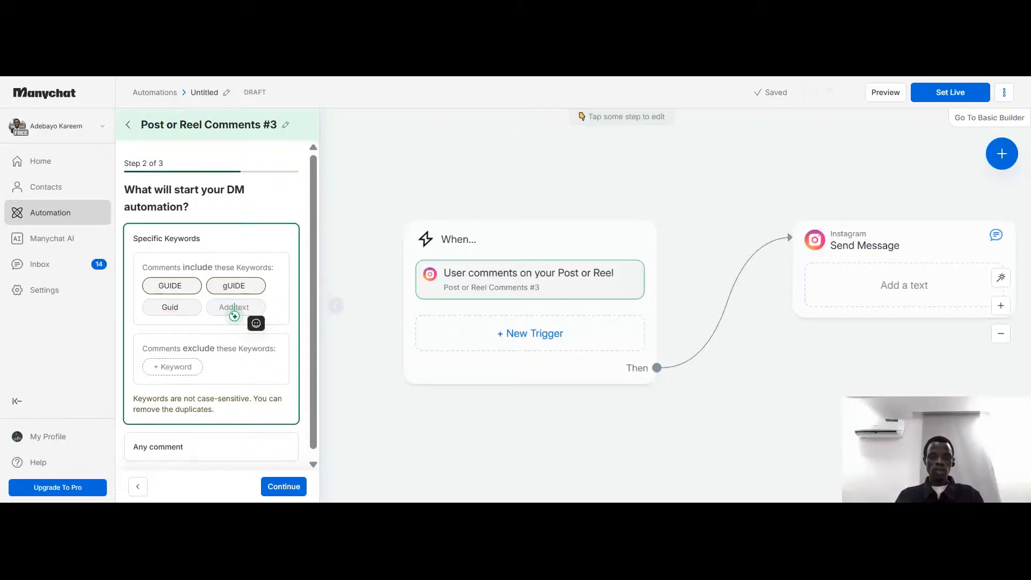
{"action": "type", "text": "Sen"}
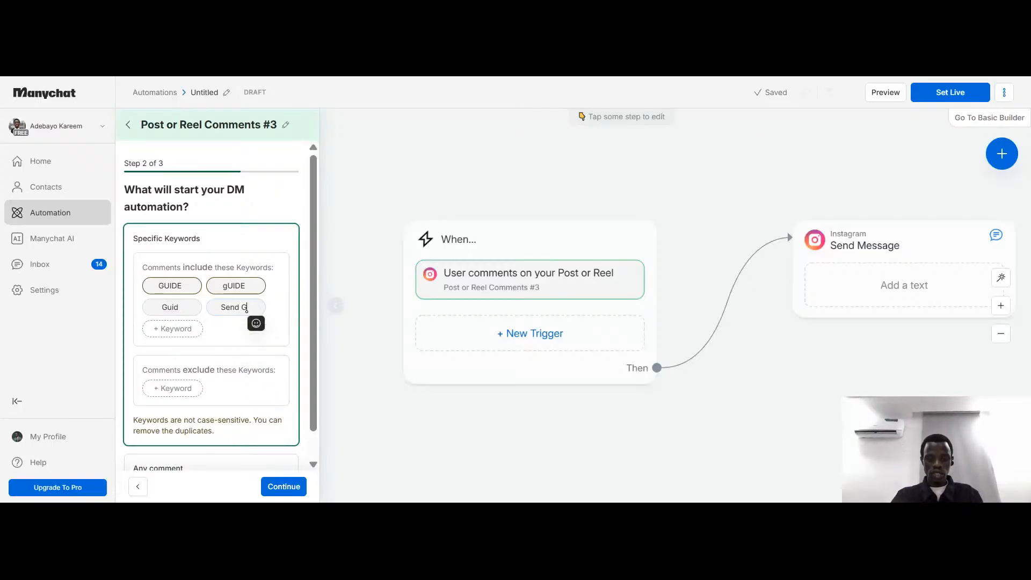
{"action": "type", "text": "dGUIDE"}
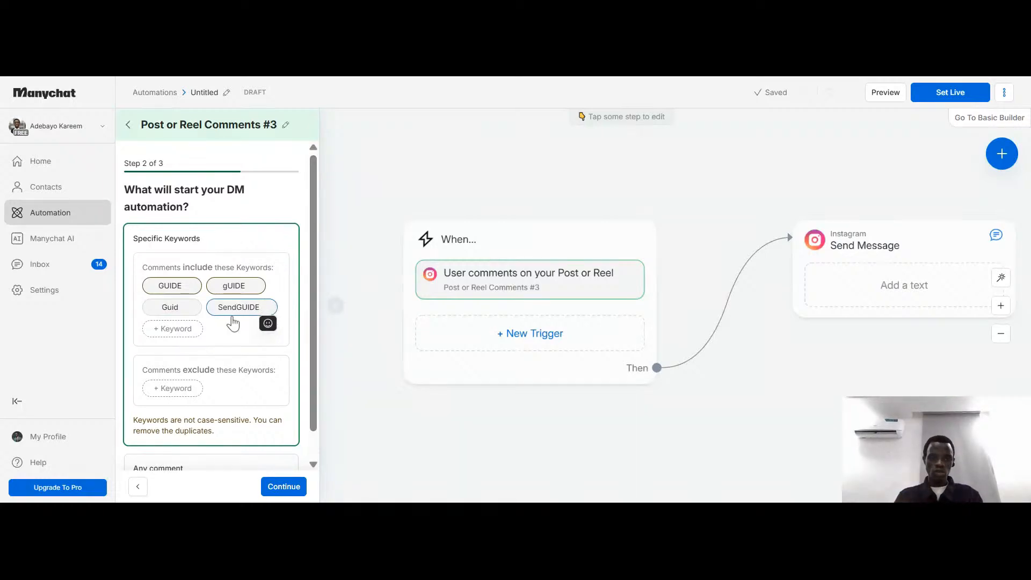
{"action": "left_click", "coordinate": [236, 307]}
{"action": "left_click", "coordinate": [274, 296]}
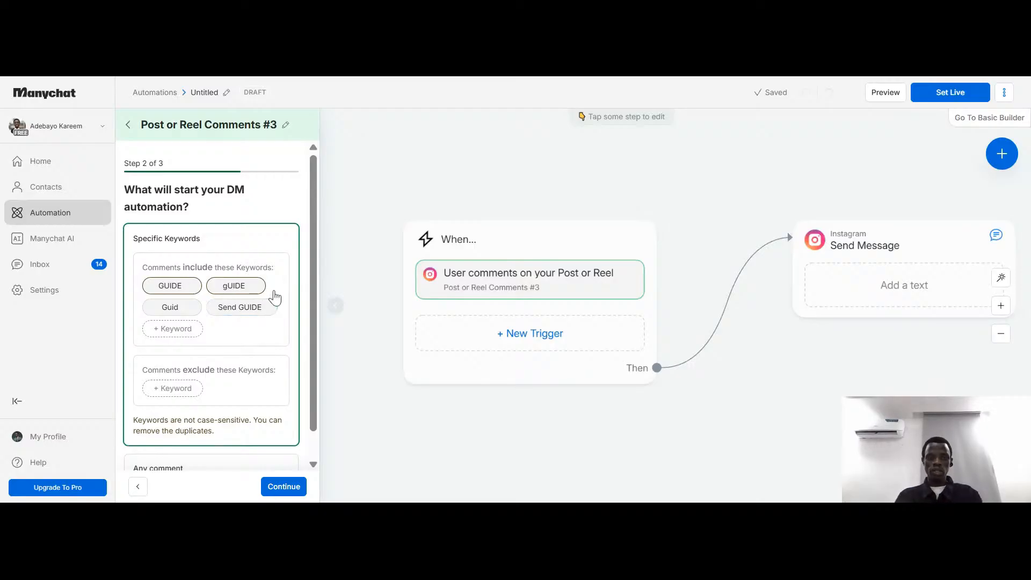
{"action": "scroll", "coordinate": [270, 364], "scroll_direction": "down", "scroll_amount": 1}
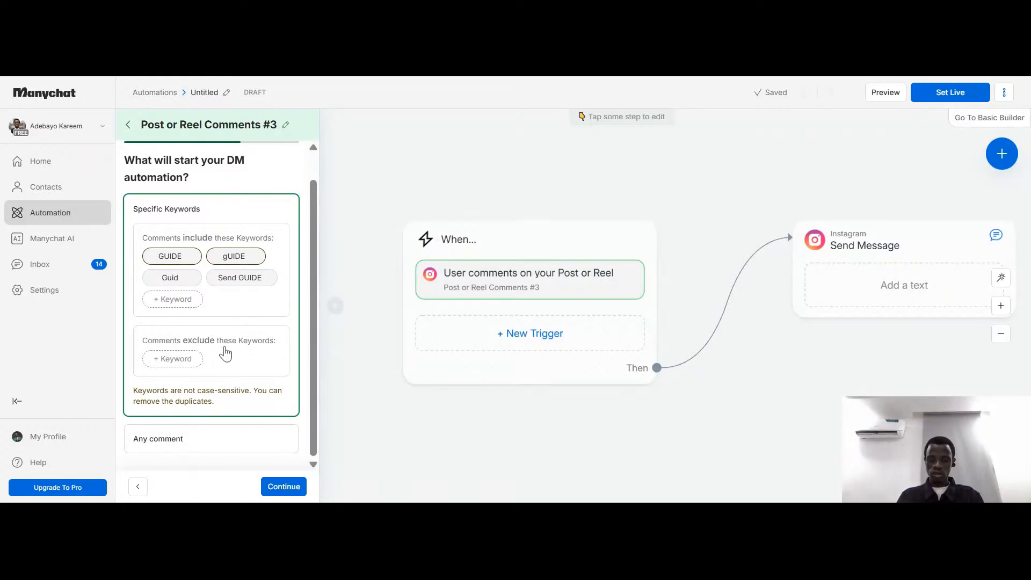
{"action": "left_click", "coordinate": [283, 489]}
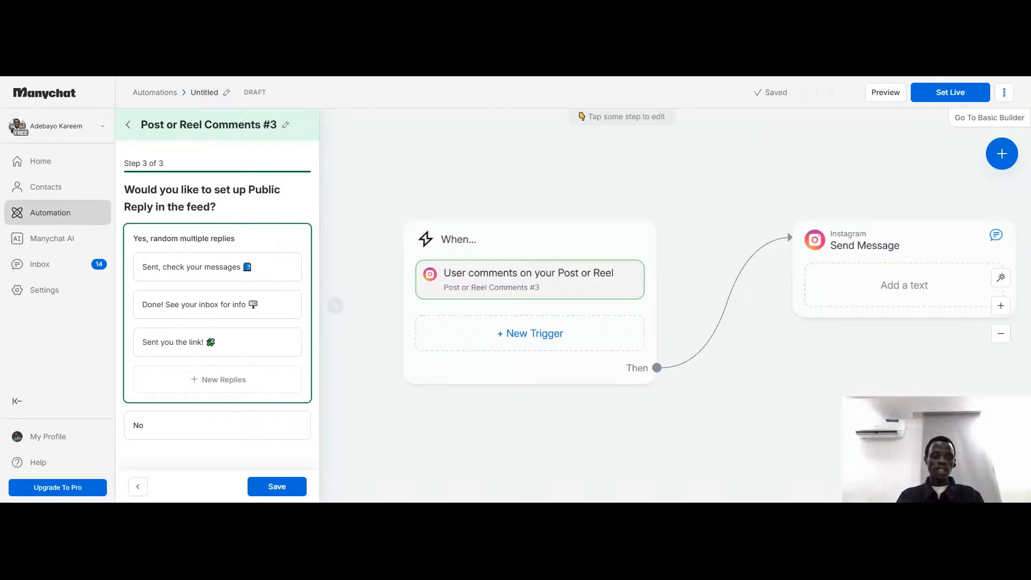
Replace the first public reply with "Thank you showing interest in mmy channel. I have sent you the guide"
{"action": "left_click", "coordinate": [271, 273]}
{"action": "left_click", "coordinate": [273, 273]}
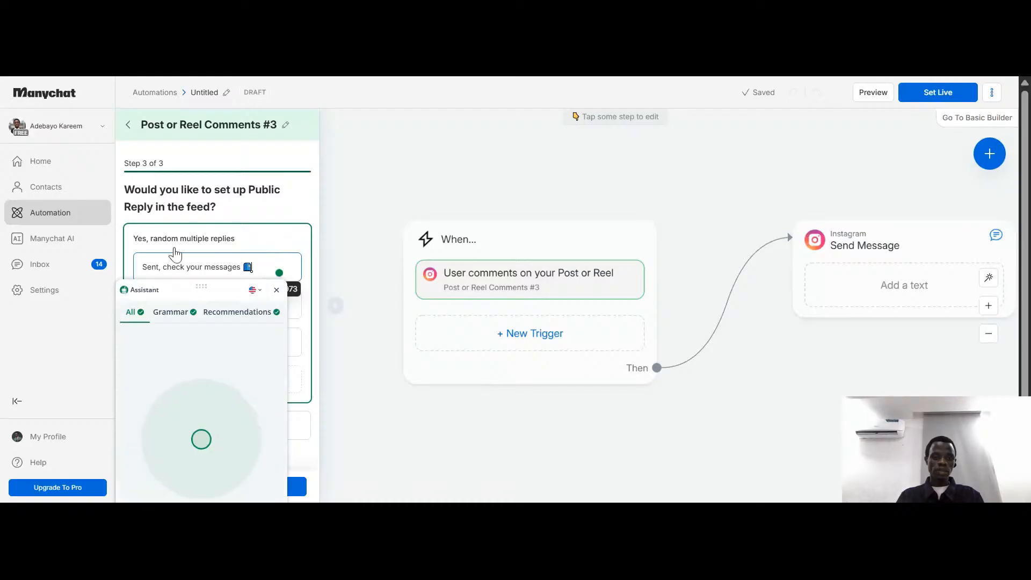
{"action": "left_click", "coordinate": [176, 251]}
{"action": "left_click", "coordinate": [253, 268]}
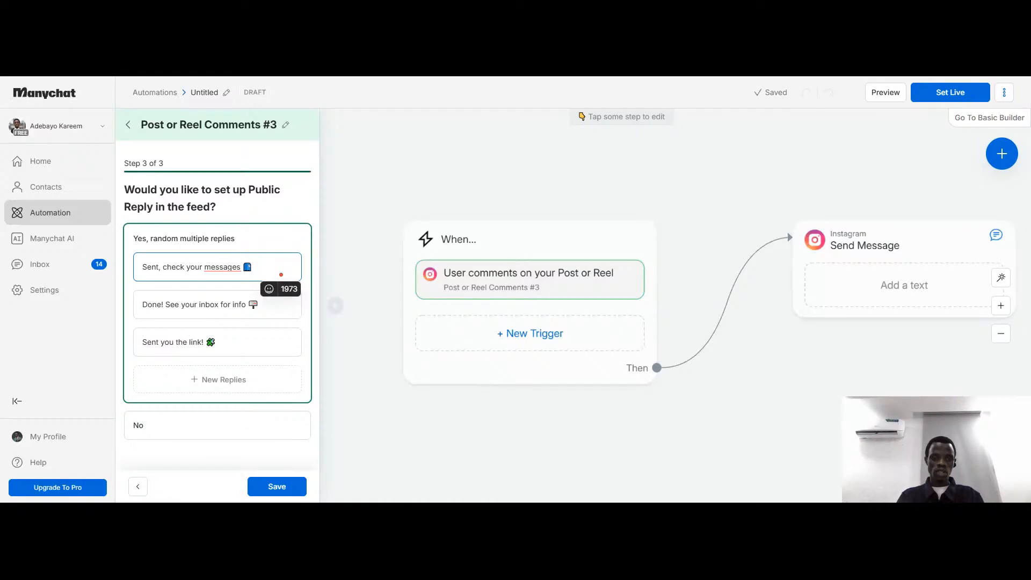
{"action": "left_click", "coordinate": [252, 268]}
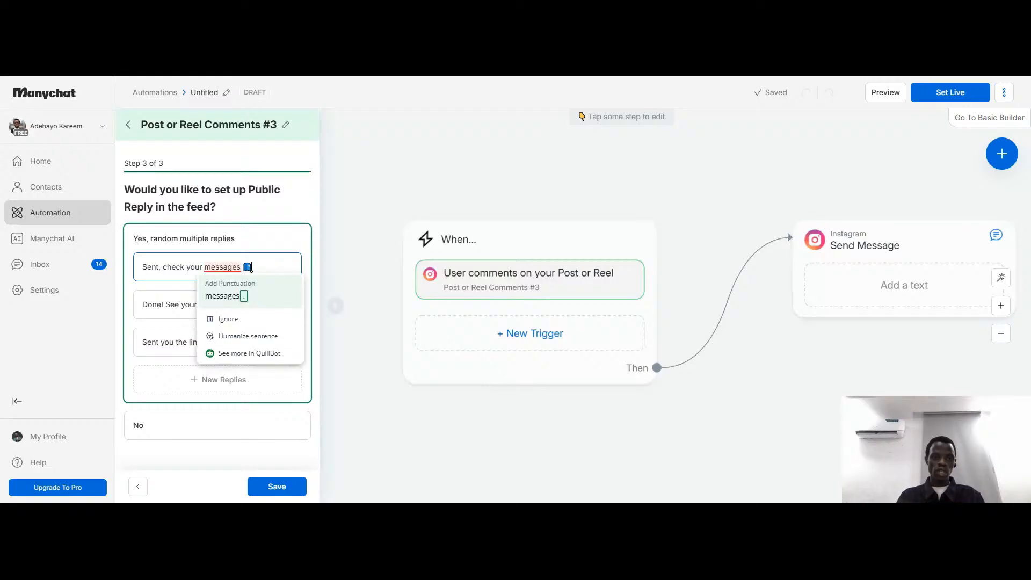
{"action": "left_click_drag", "start_coordinate": [252, 267], "coordinate": [143, 267]}
{"action": "type", "text": "Thanks"}
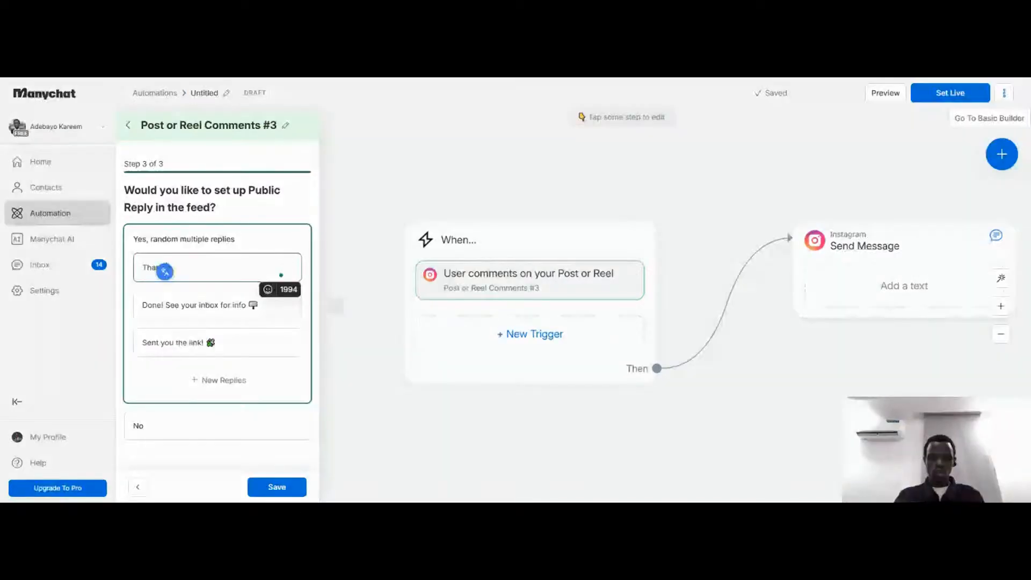
{"action": "type", "text": "sho"}
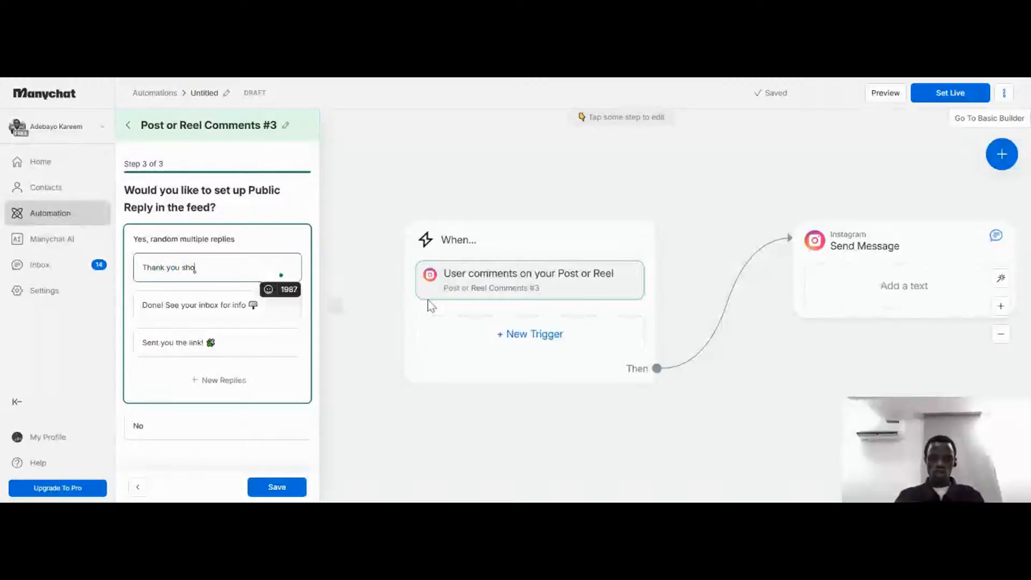
{"action": "type", "text": "wing int"}
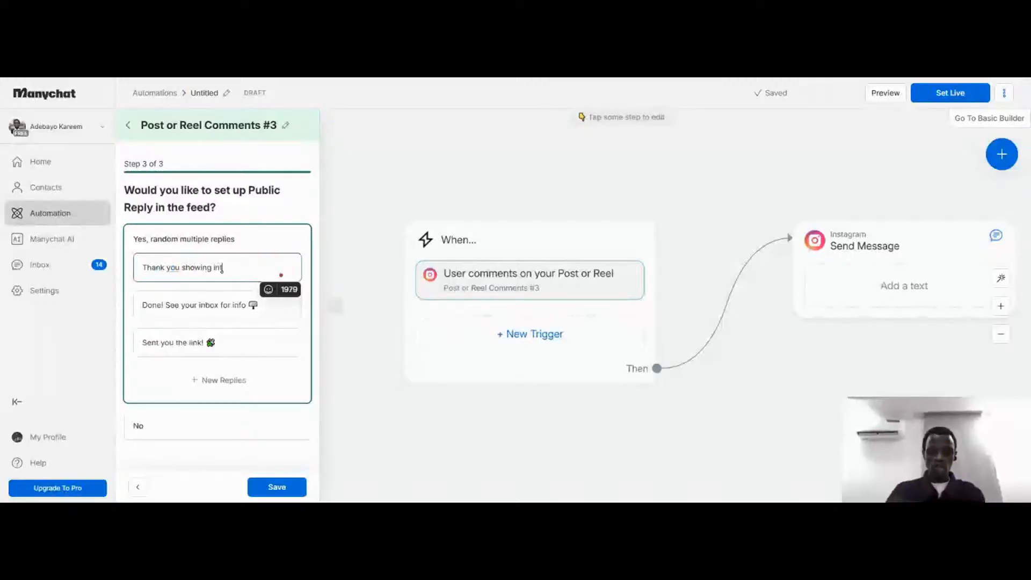
{"action": "type", "text": "erest"}
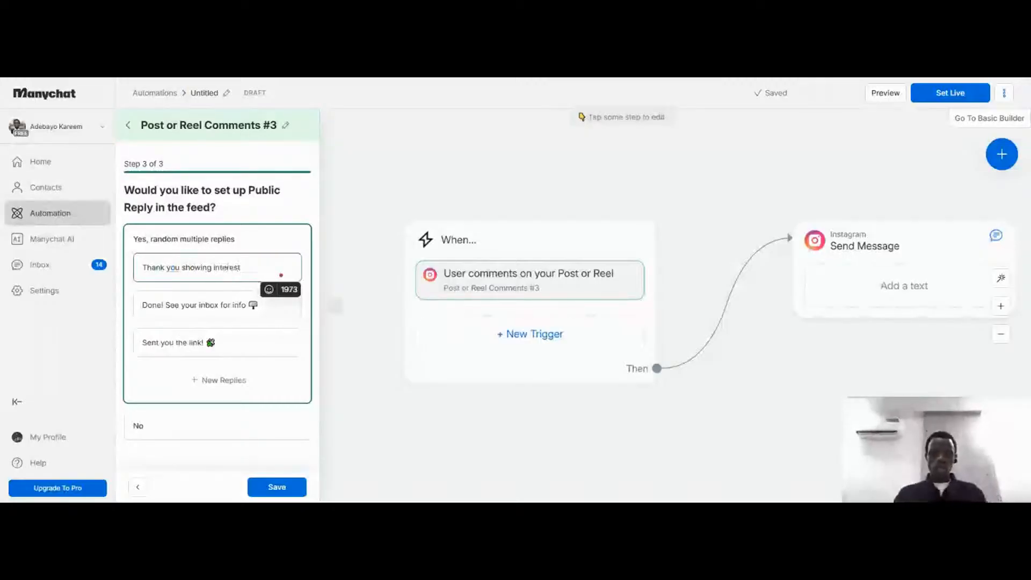
{"action": "type", "text": "in mmy"}
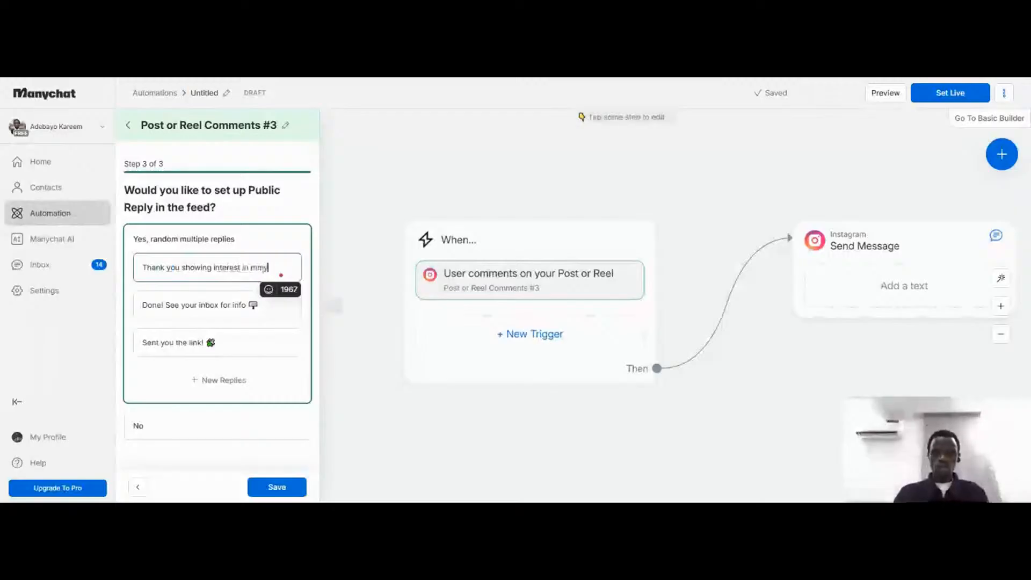
{"action": "type", "text": " channel."}
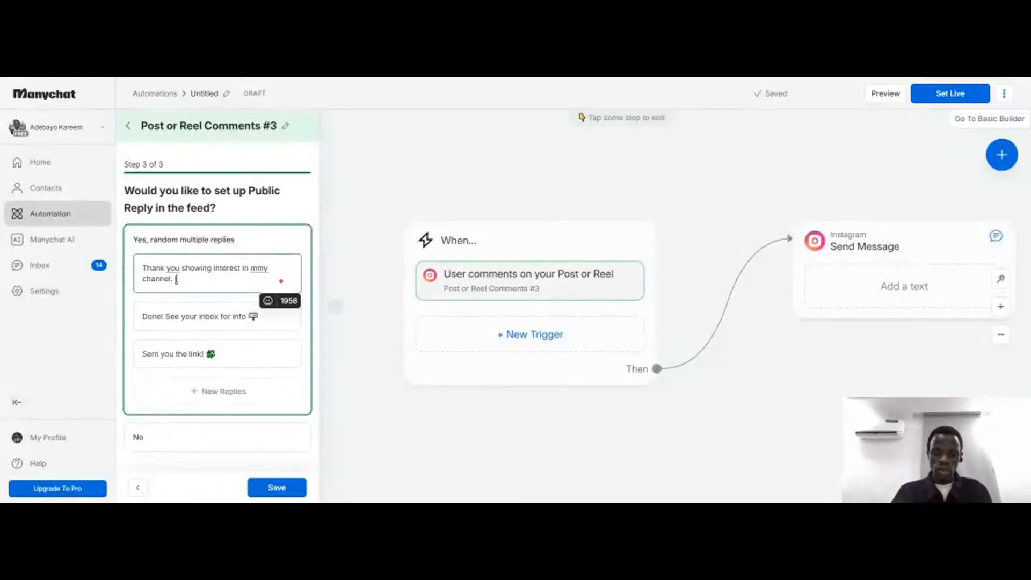
{"action": "type", "text": "I have sent"}
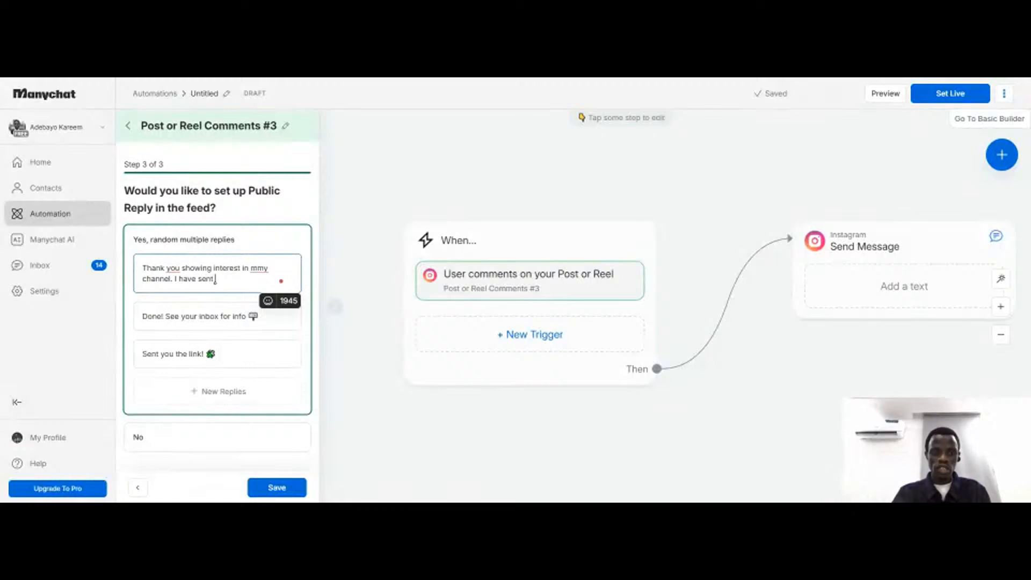
{"action": "type", "text": " you the "}
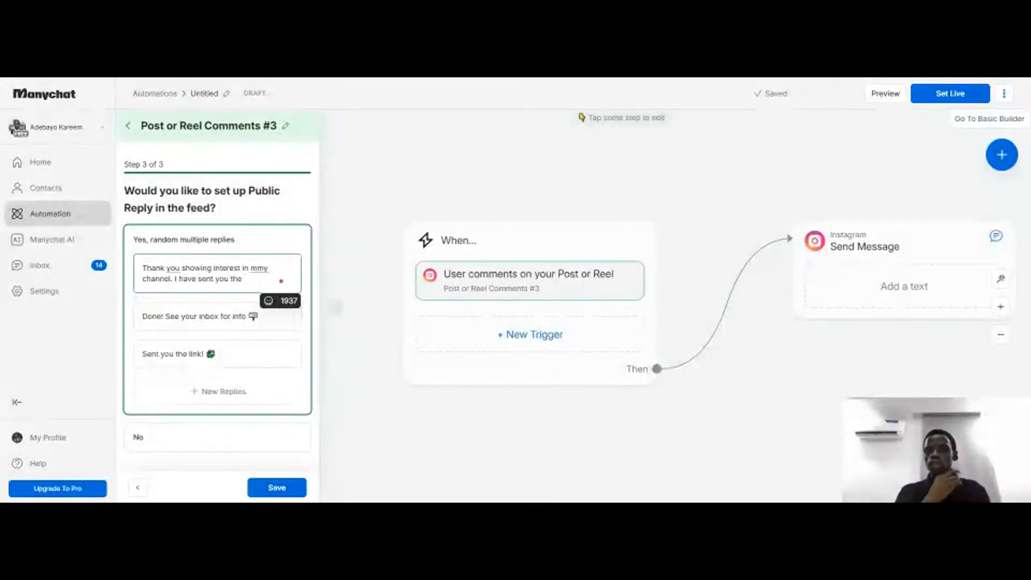
{"action": "type", "text": "guide"}
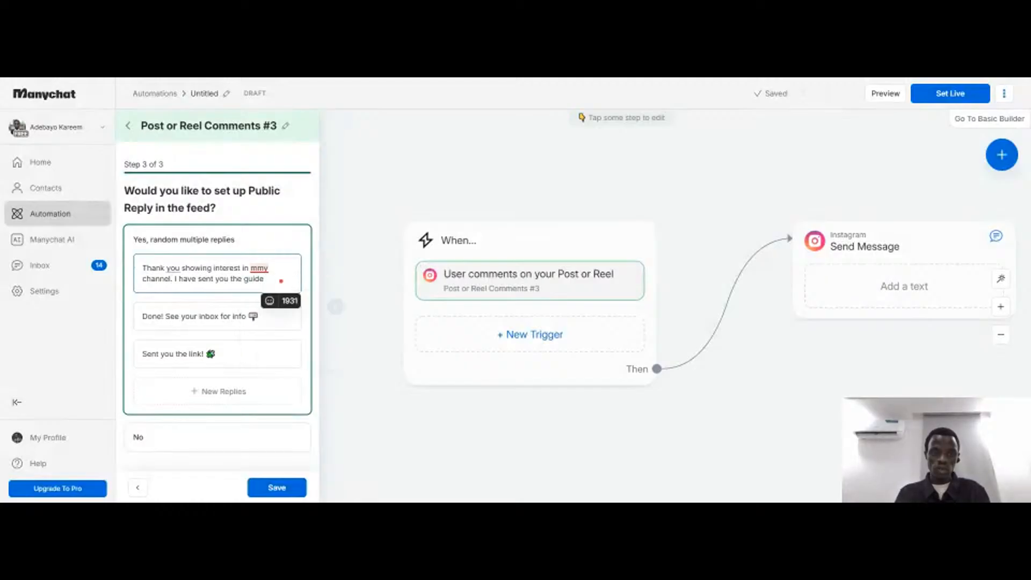
Correct the first public reply to read "Thank you for showing interest in my channel. I have sent you the guide."
{"action": "mouse_move", "coordinate": [261, 269]}
{"action": "left_click", "coordinate": [260, 293]}
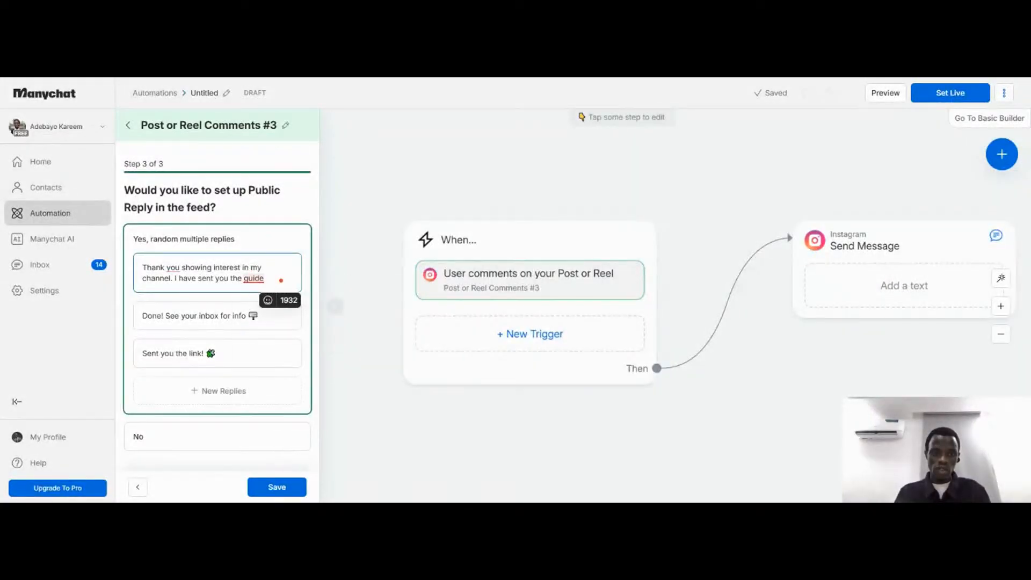
{"action": "left_click", "coordinate": [256, 306]}
{"action": "mouse_move", "coordinate": [172, 268]}
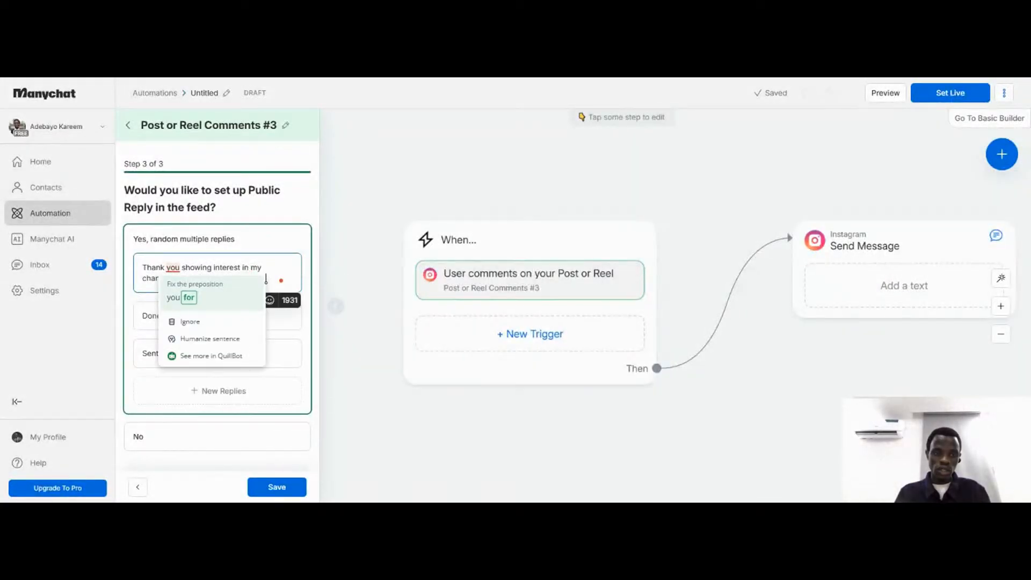
{"action": "left_click", "coordinate": [183, 300]}
Clear the default text from the second and third public replies
{"action": "left_click", "coordinate": [186, 315]}
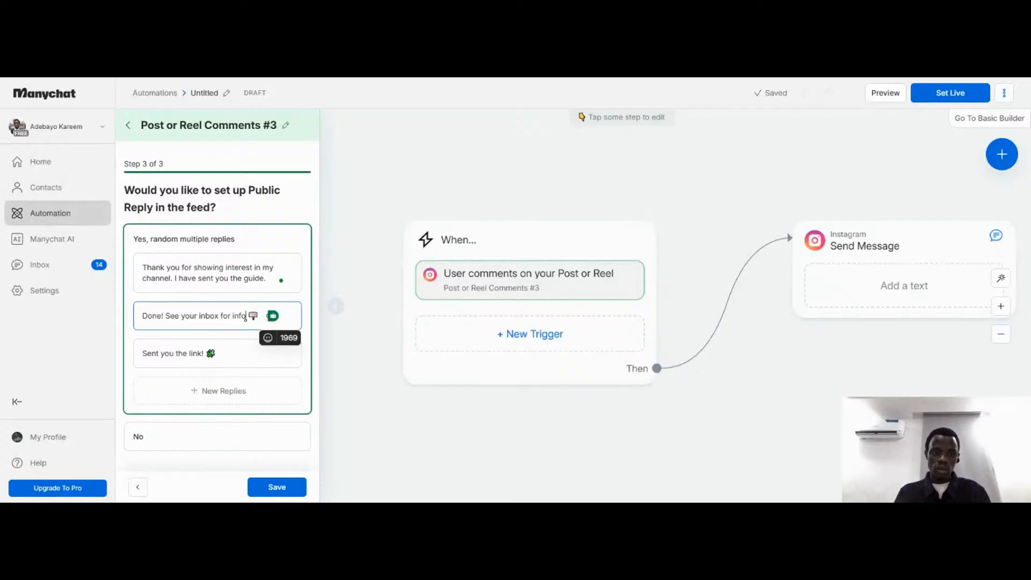
{"action": "left_click", "coordinate": [272, 315]}
{"action": "key", "text": "BackSpace"}
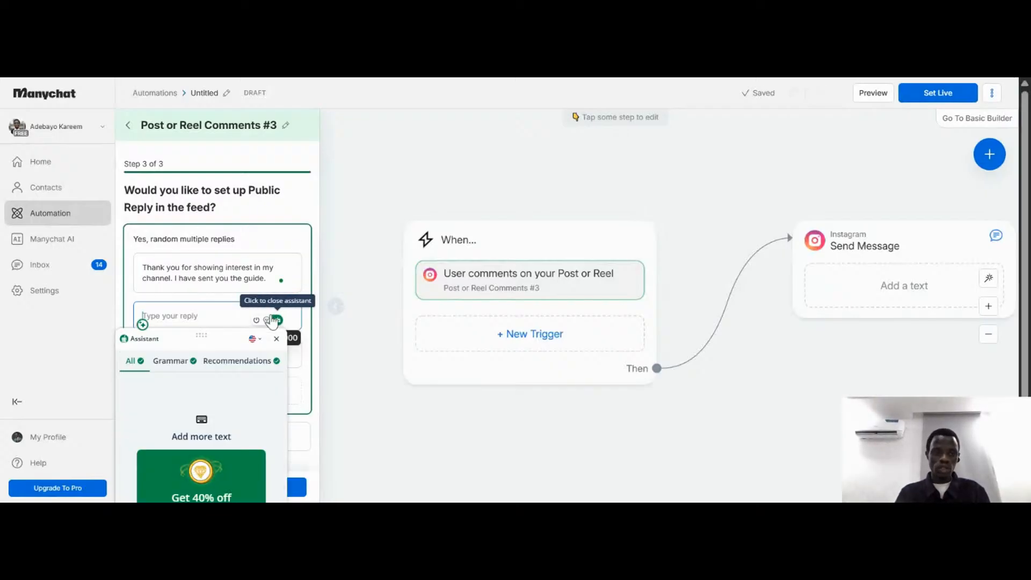
{"action": "left_click", "coordinate": [302, 258]}
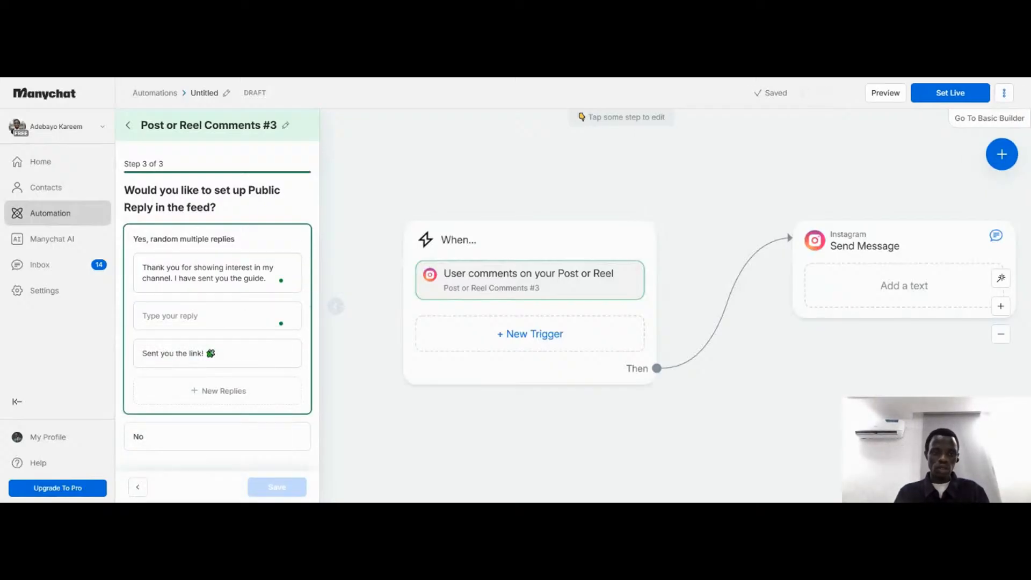
{"action": "left_click", "coordinate": [216, 354]}
{"action": "key", "text": "ctrl+a"}
{"action": "key", "text": "BackSpace"}
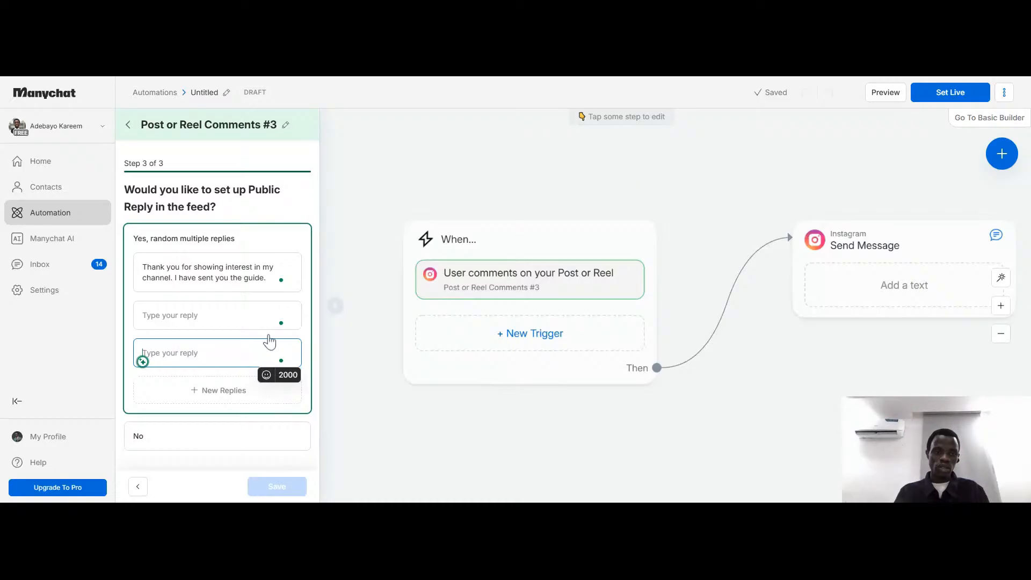
{"action": "left_click", "coordinate": [142, 323]}
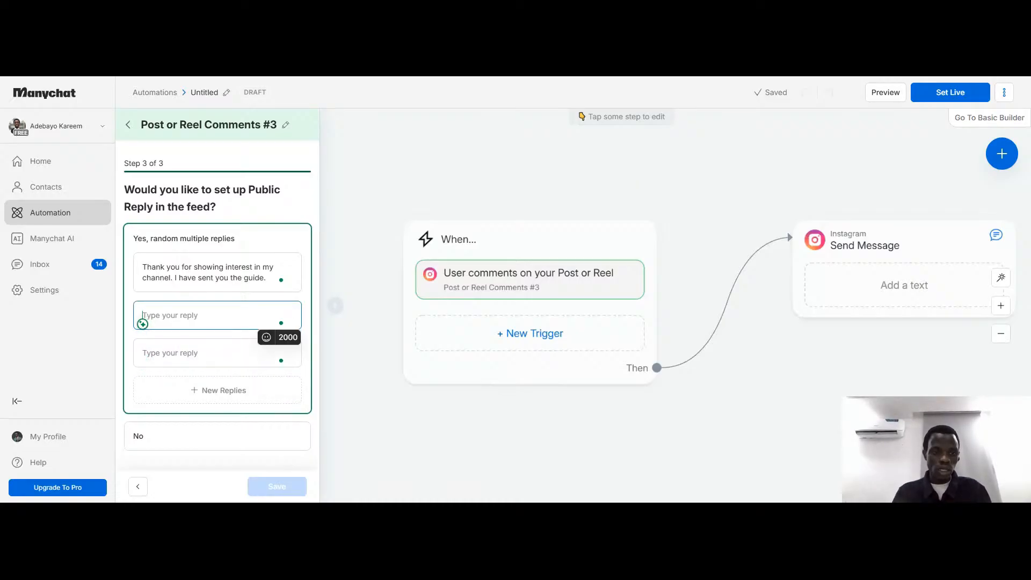
{"action": "left_click", "coordinate": [186, 245]}
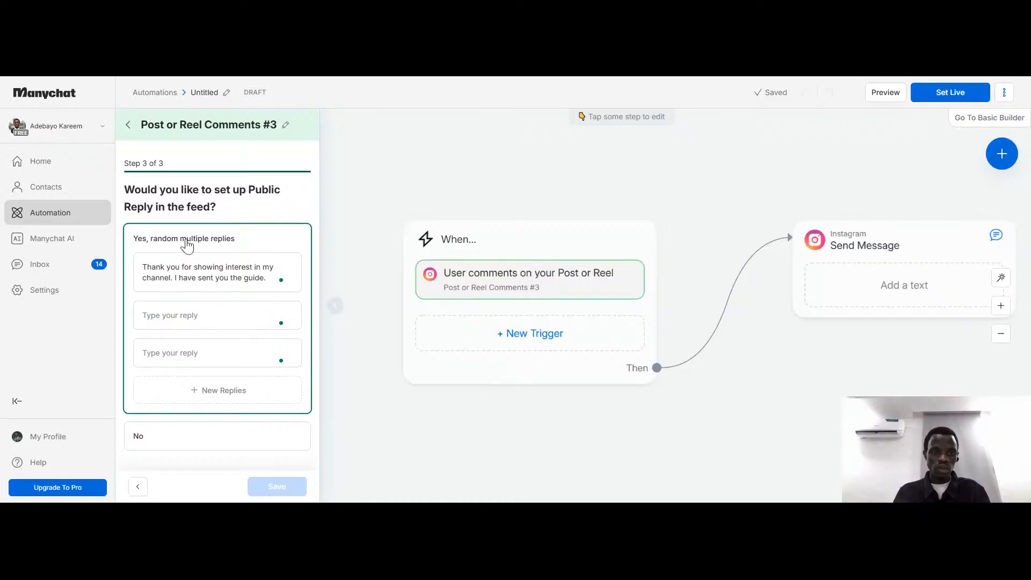
{"action": "left_click_drag", "start_coordinate": [142, 267], "coordinate": [268, 281]}
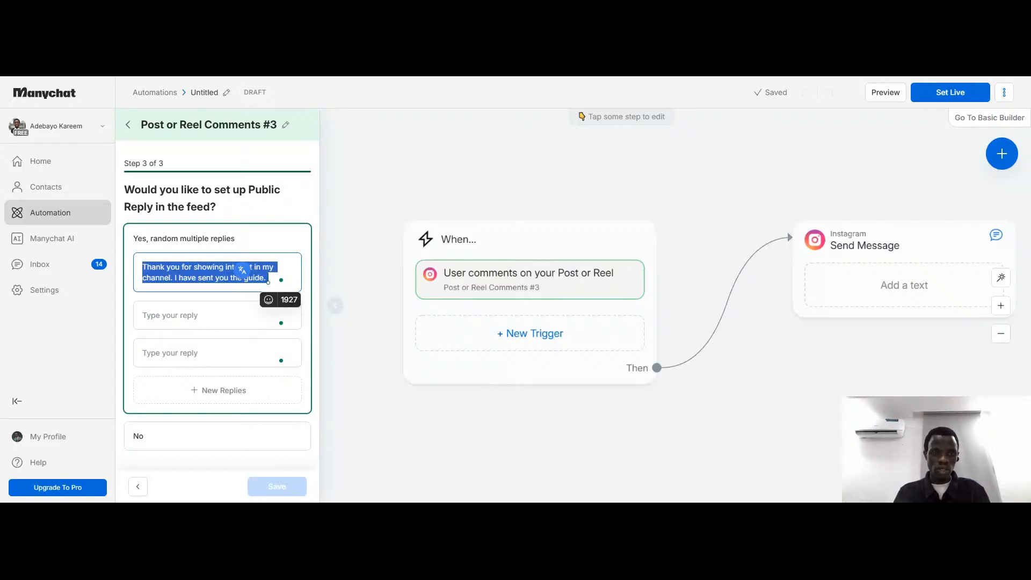
{"action": "left_click", "coordinate": [219, 242]}
{"action": "left_click", "coordinate": [219, 237]}
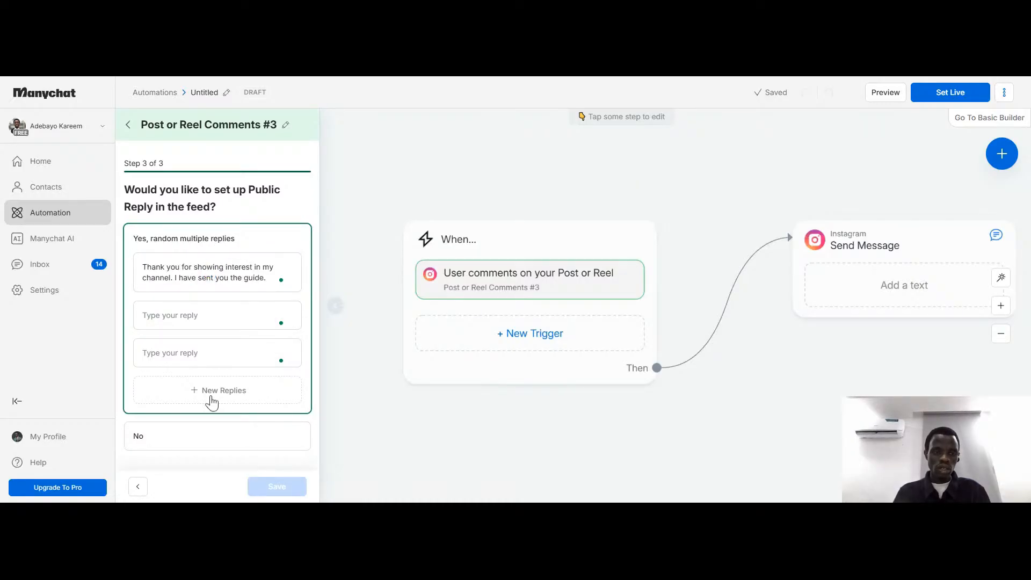
Choose No for public replies in the feed, save the comment trigger and review its summary
{"action": "left_click", "coordinate": [209, 446]}
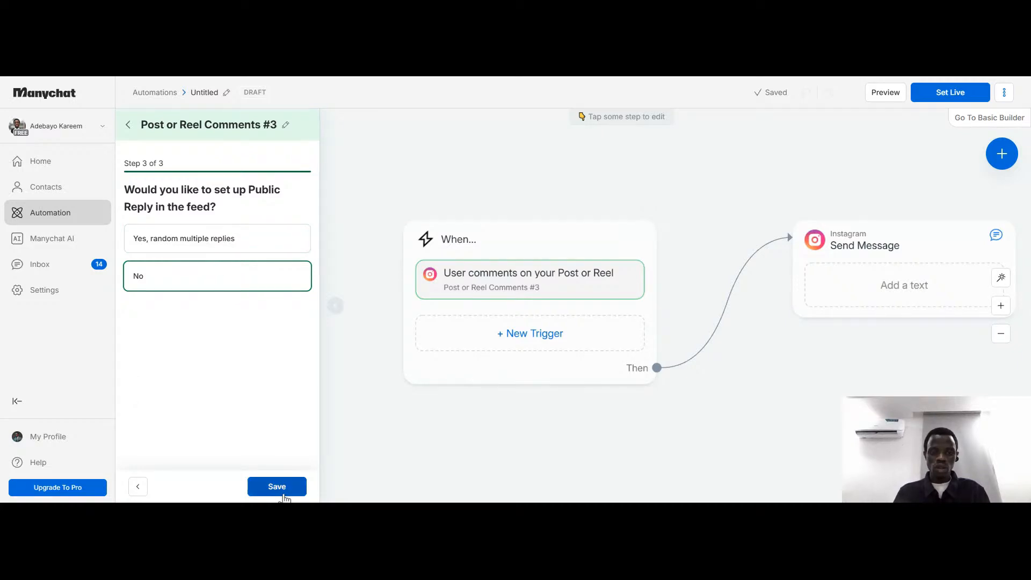
{"action": "left_click", "coordinate": [285, 497]}
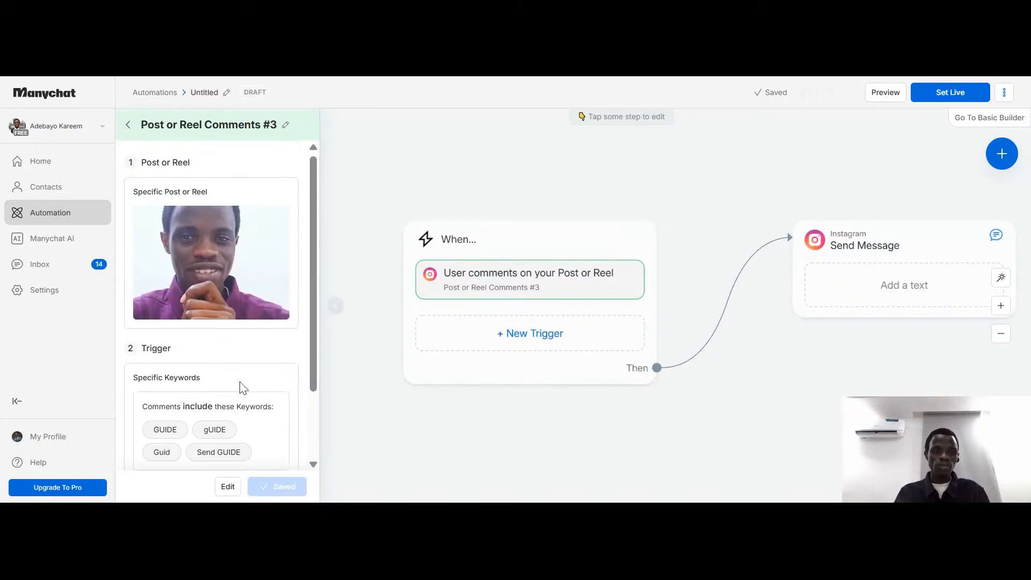
{"action": "mouse_move", "coordinate": [209, 260]}
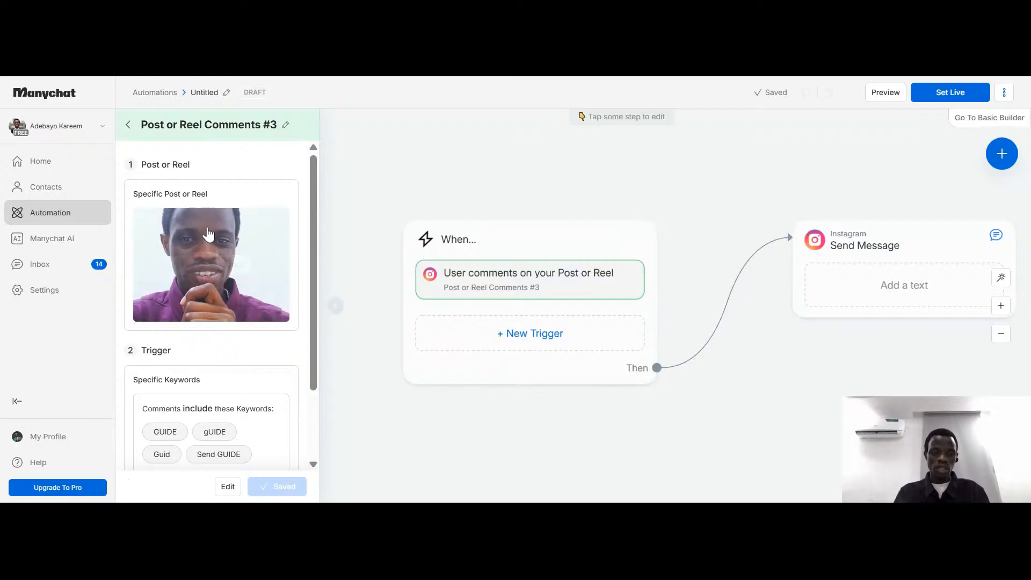
{"action": "scroll", "coordinate": [167, 299], "scroll_direction": "down", "scroll_amount": 2}
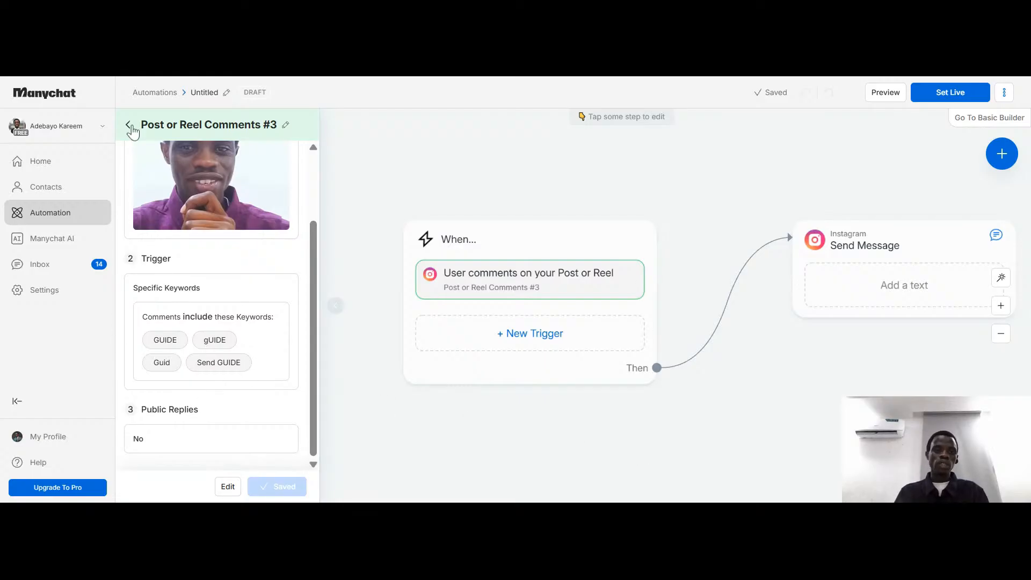
{"action": "scroll", "coordinate": [580, 401], "scroll_direction": "up", "scroll_amount": 3}
{"action": "scroll", "coordinate": [580, 401], "scroll_direction": "down", "scroll_amount": 4}
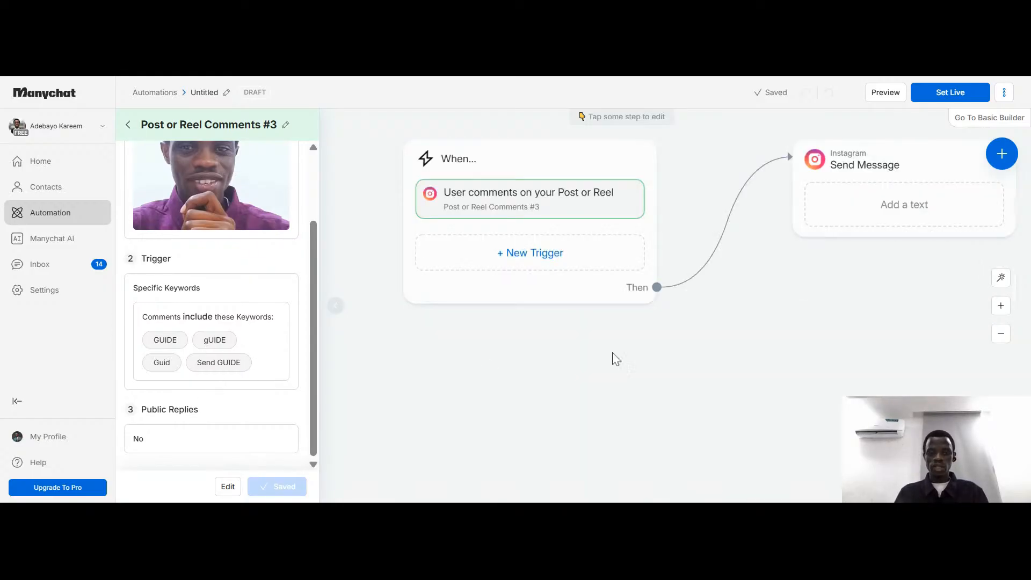
Delete the empty Send Message step and connect a new Instagram message step to the comment trigger
{"action": "left_click", "coordinate": [825, 344]}
{"action": "scroll", "coordinate": [769, 341], "scroll_direction": "right", "scroll_amount": 6}
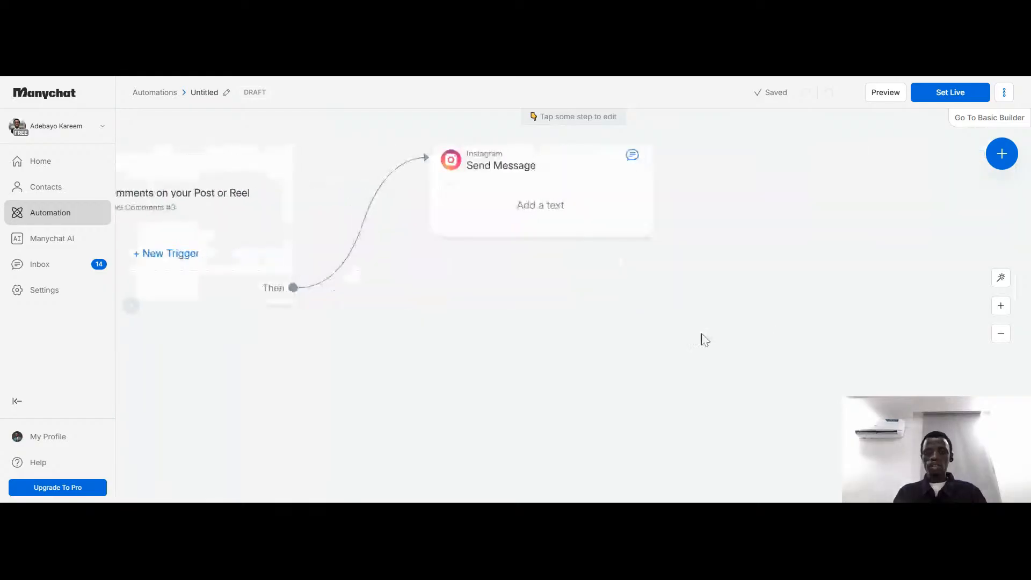
{"action": "scroll", "coordinate": [426, 240], "scroll_direction": "up", "scroll_amount": 1}
{"action": "scroll", "coordinate": [426, 239], "scroll_direction": "left", "scroll_amount": 2}
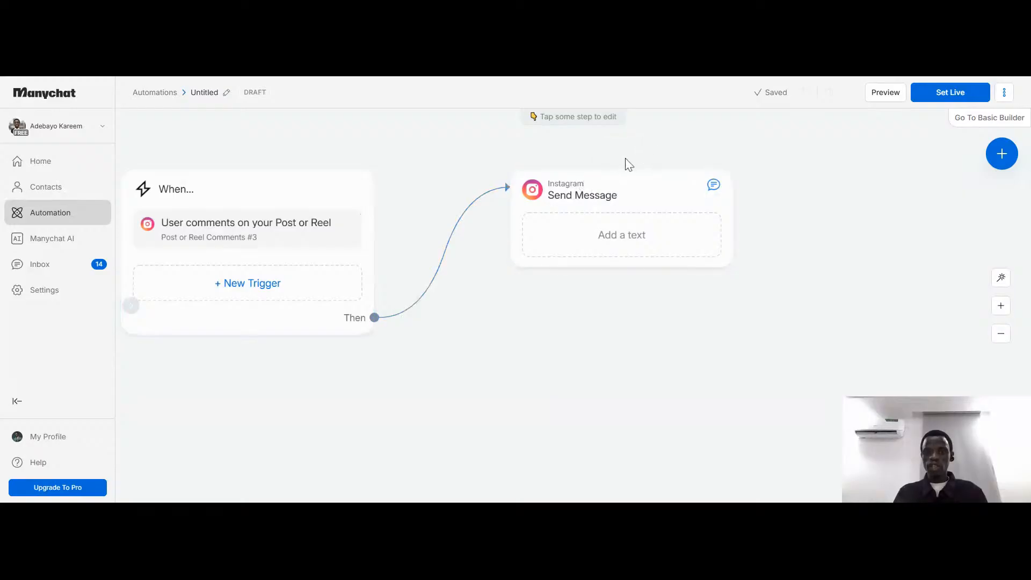
{"action": "left_click", "coordinate": [717, 187]}
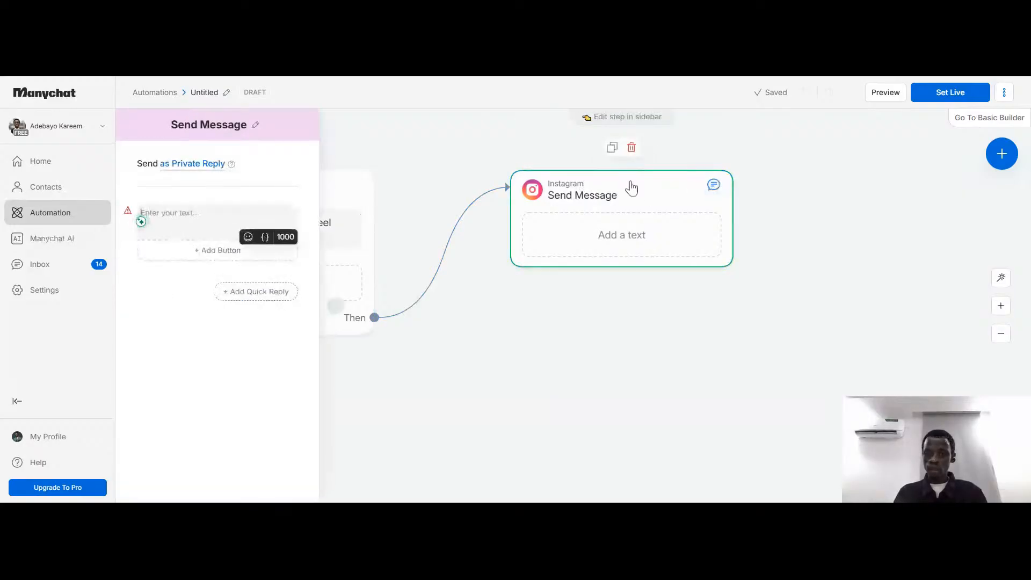
{"action": "left_click", "coordinate": [631, 148]}
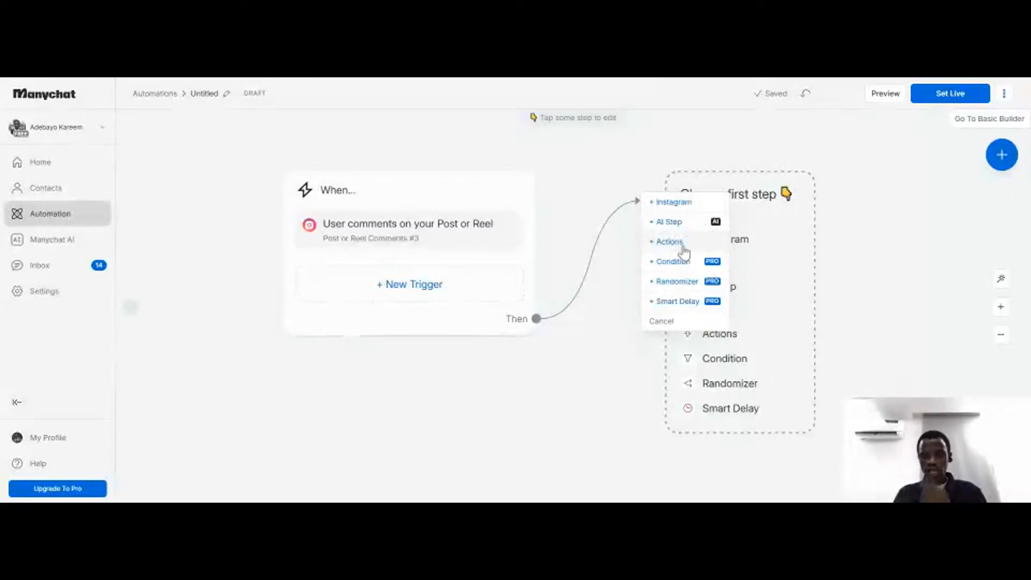
{"action": "left_click", "coordinate": [674, 202]}
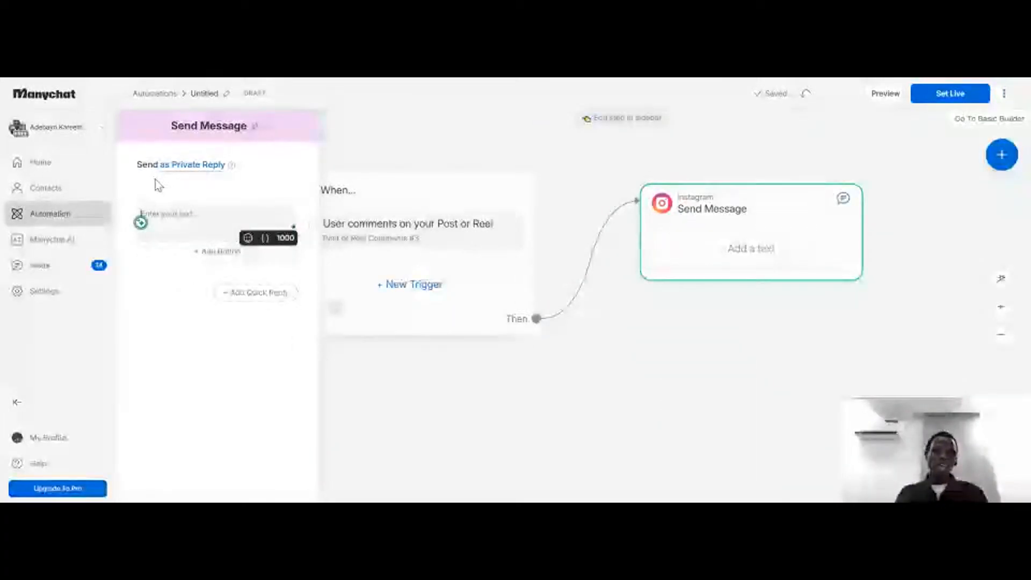
Begin the private reply message text with "Thank you for showing interest"
{"action": "left_click", "coordinate": [144, 216]}
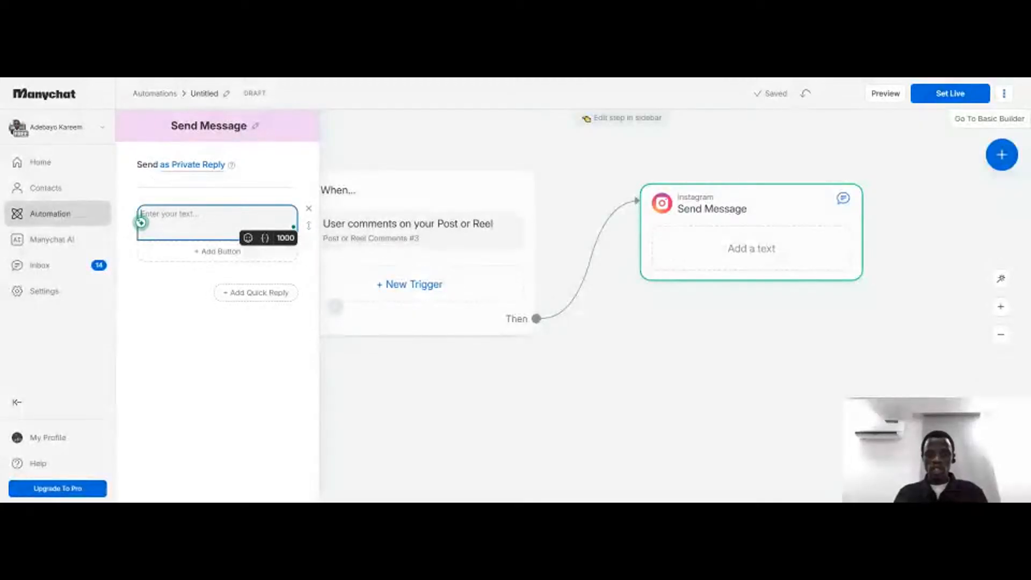
{"action": "type", "text": "Thank y"}
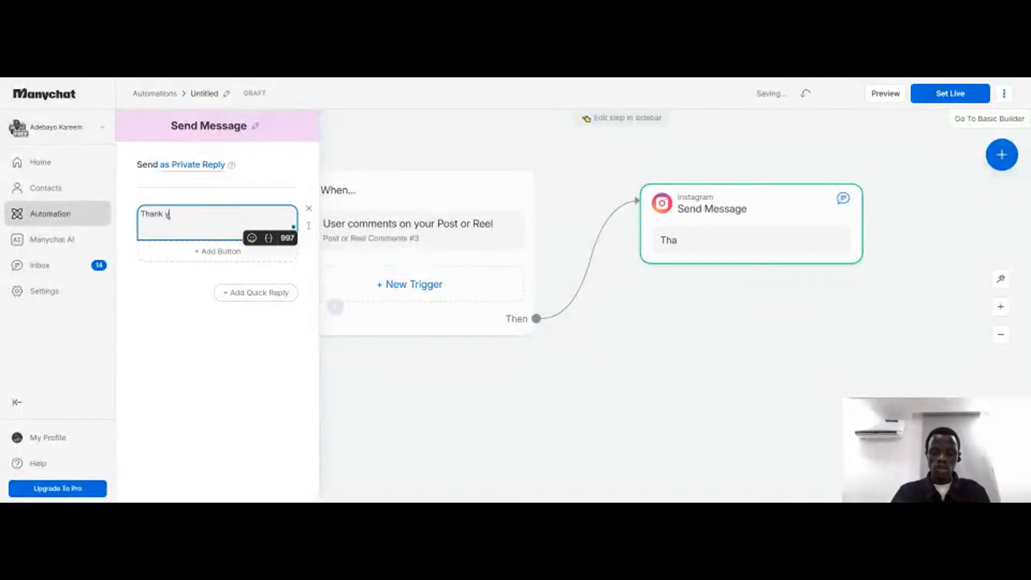
{"action": "type", "text": "ou for"}
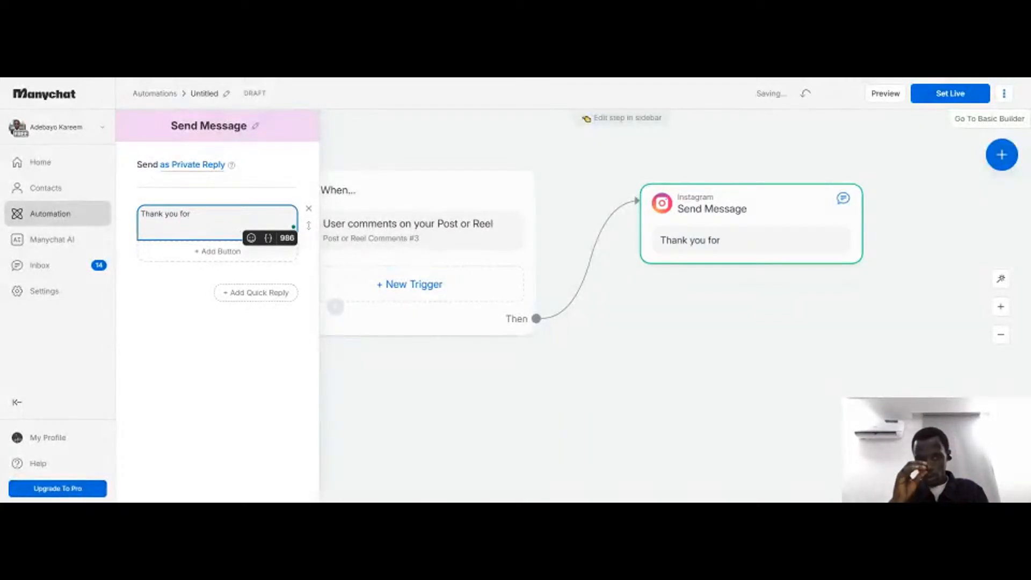
{"action": "type", "text": " showing "}
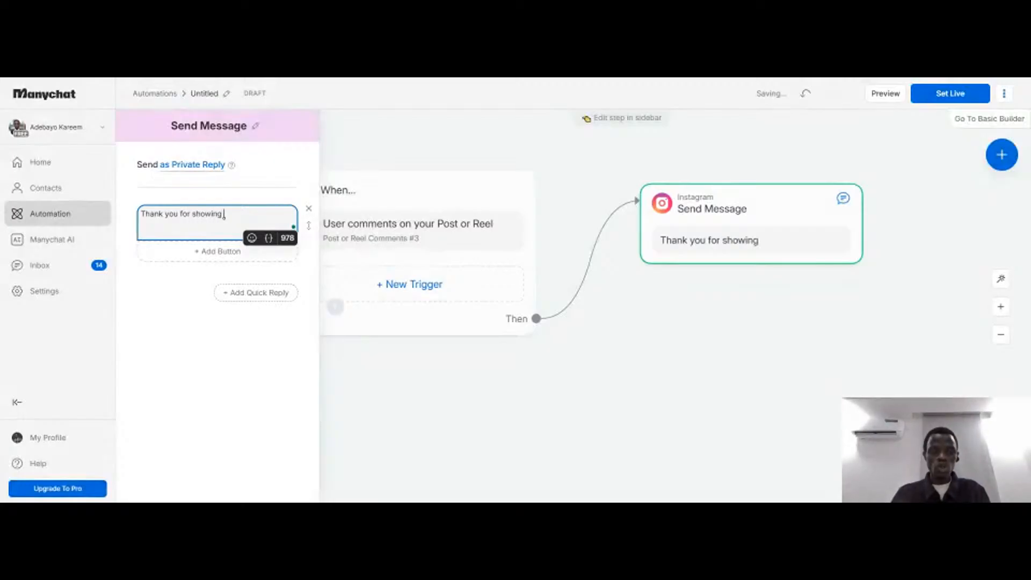
{"action": "type", "text": "in"}
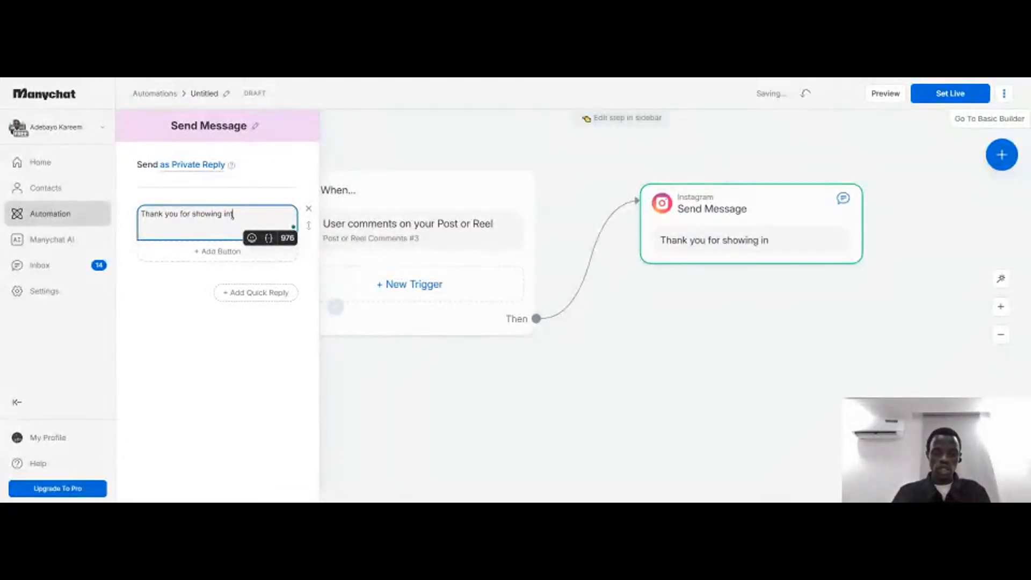
{"action": "type", "text": "teresr"}
{"action": "key", "text": "BackSpace"}
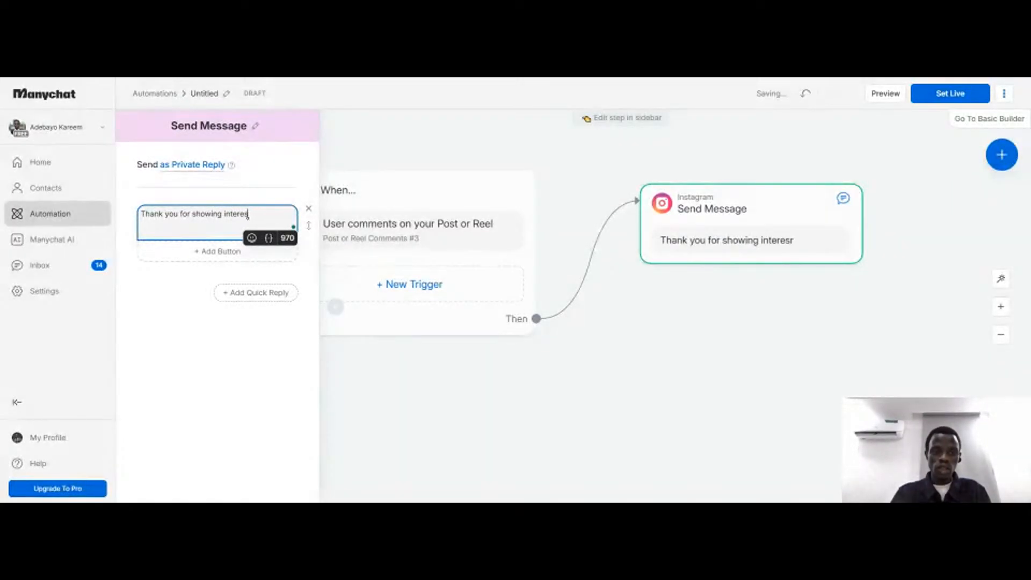
{"action": "type", "text": "t, "}
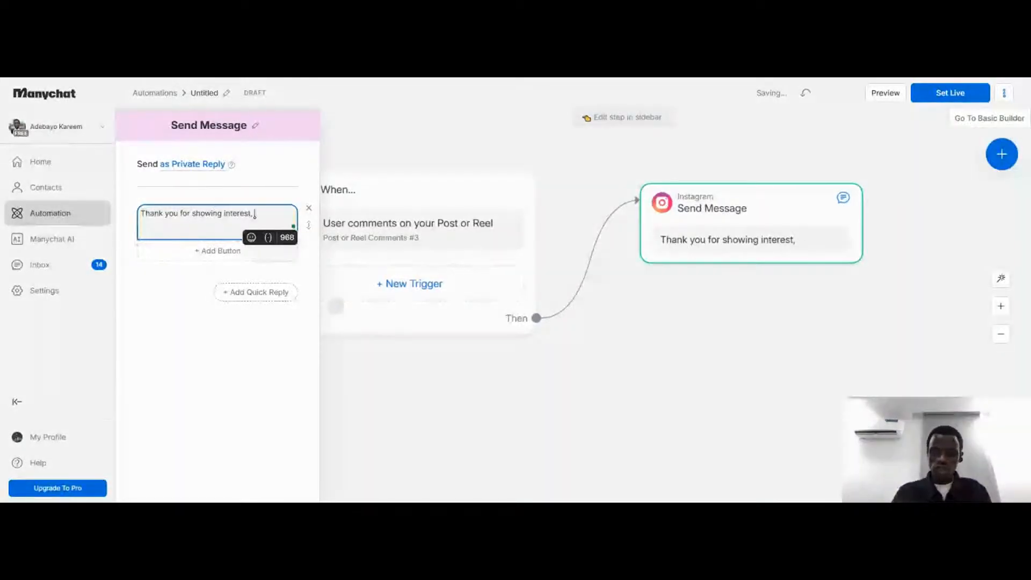
{"action": "type", "text": "please"}
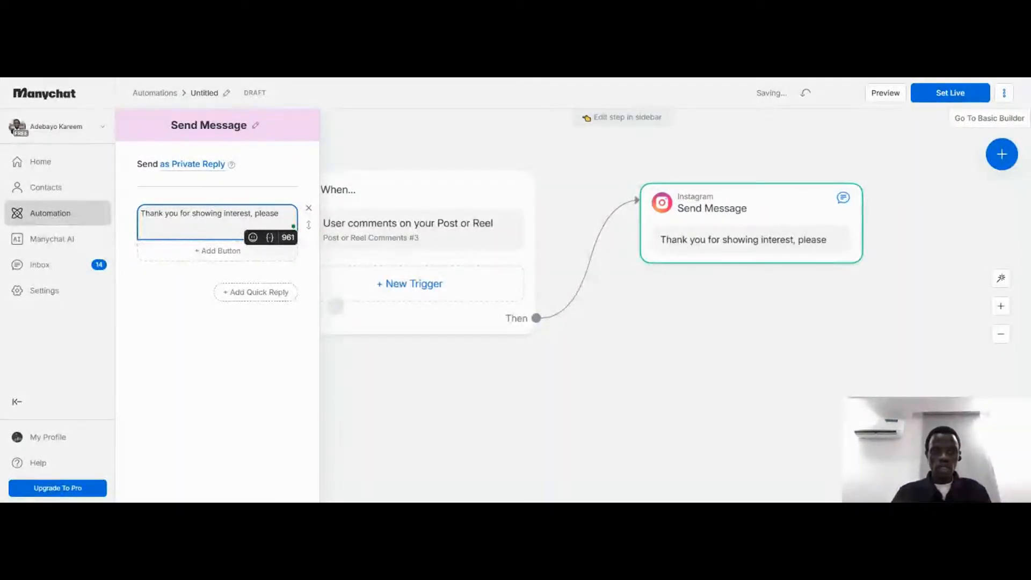
{"action": "type", "text": " send mme"}
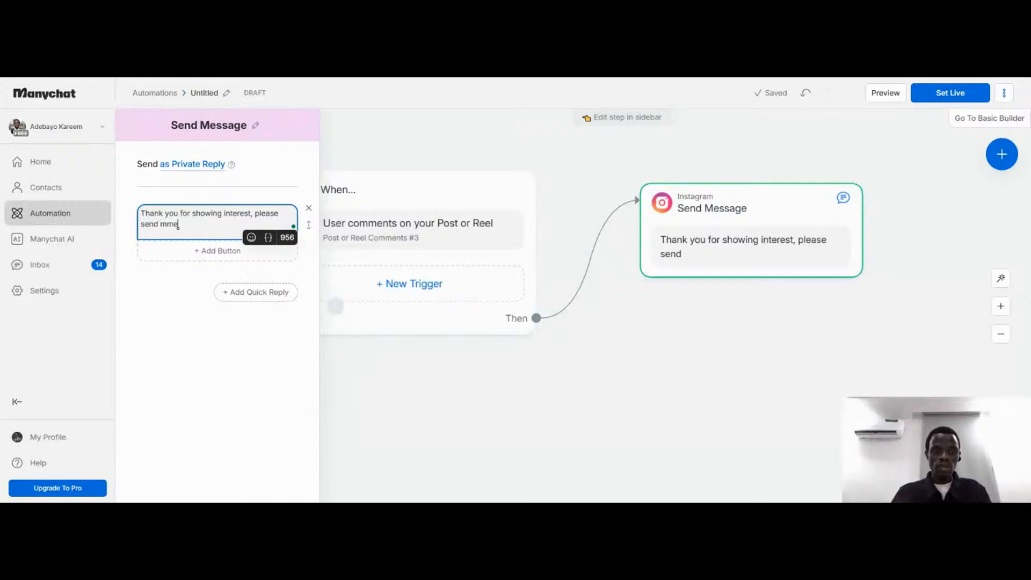
{"action": "key", "text": "BackSpace"}
{"action": "key", "text": "BackSpace"}
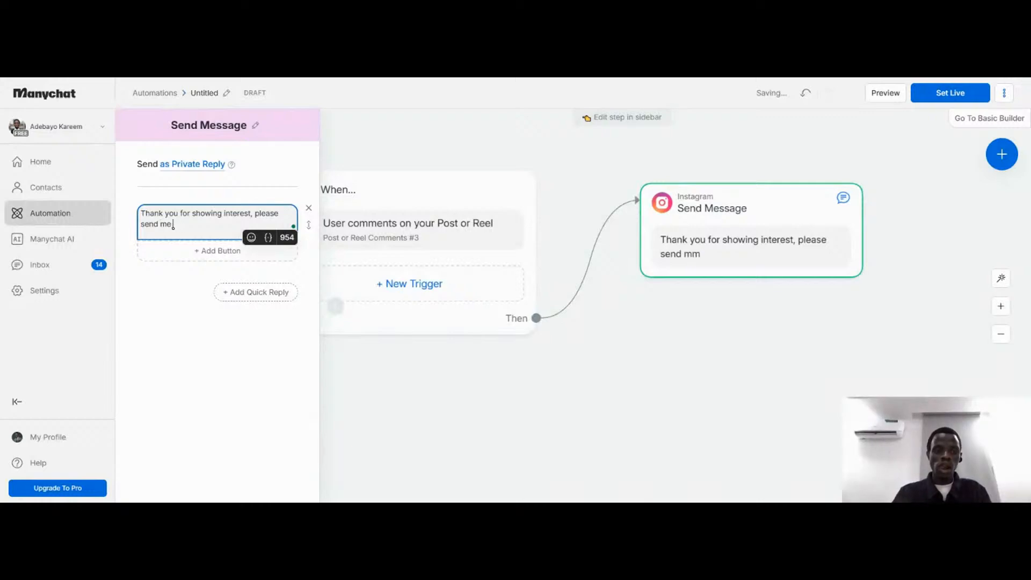
{"action": "type", "text": "e your emma"}
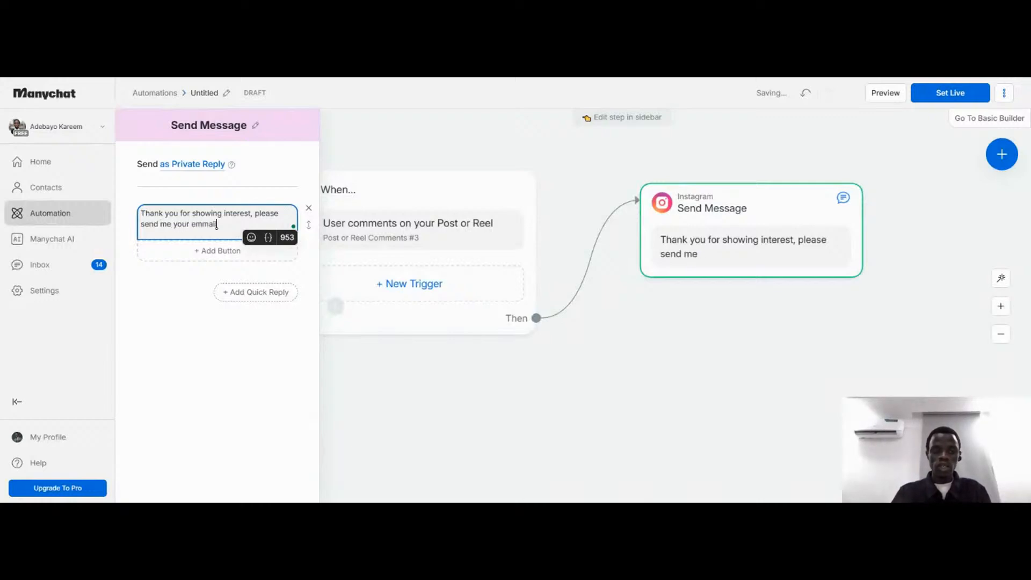
{"action": "type", "text": "i"}
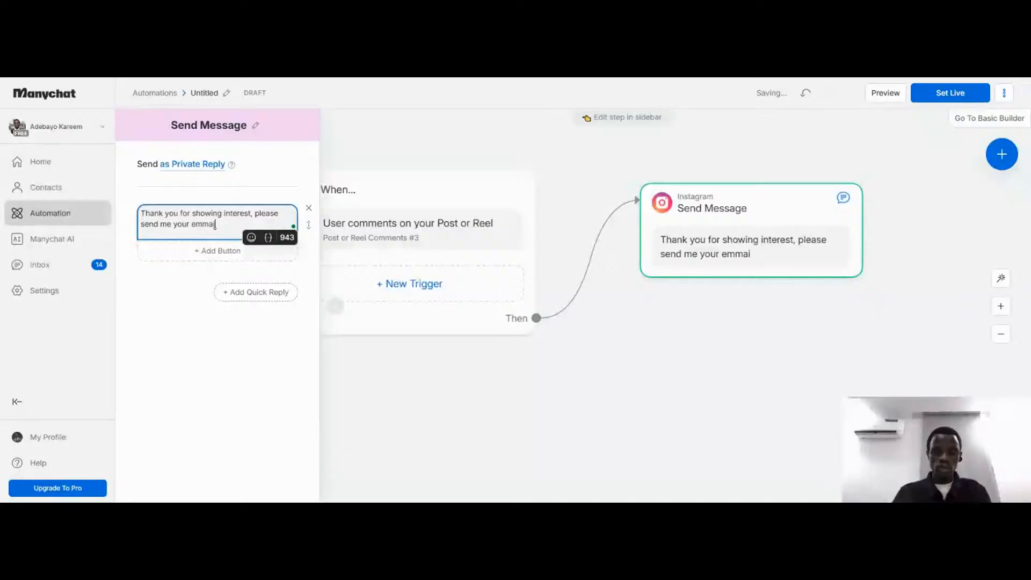
{"action": "type", "text": "l"}
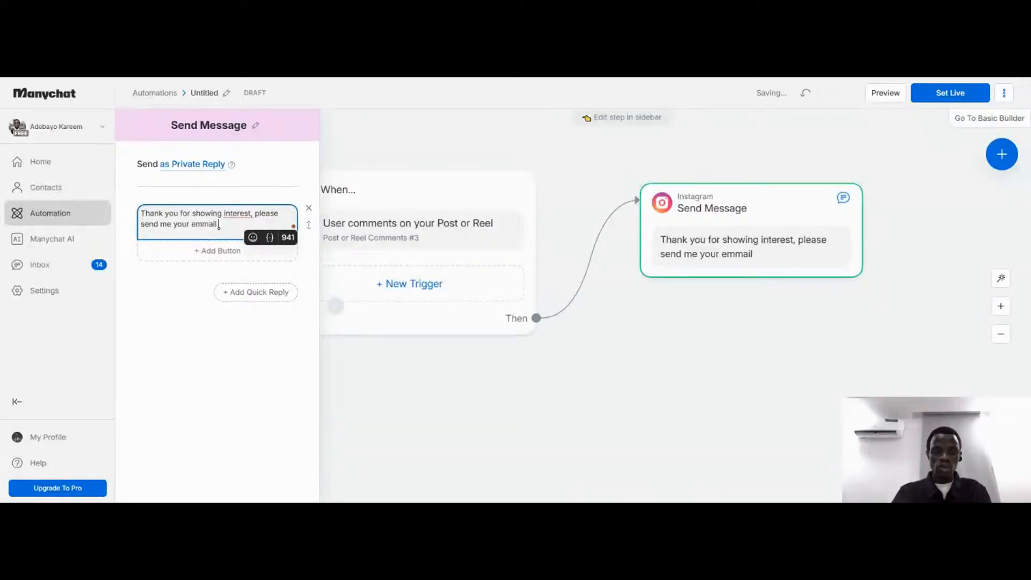
{"action": "type", "text": " , so"}
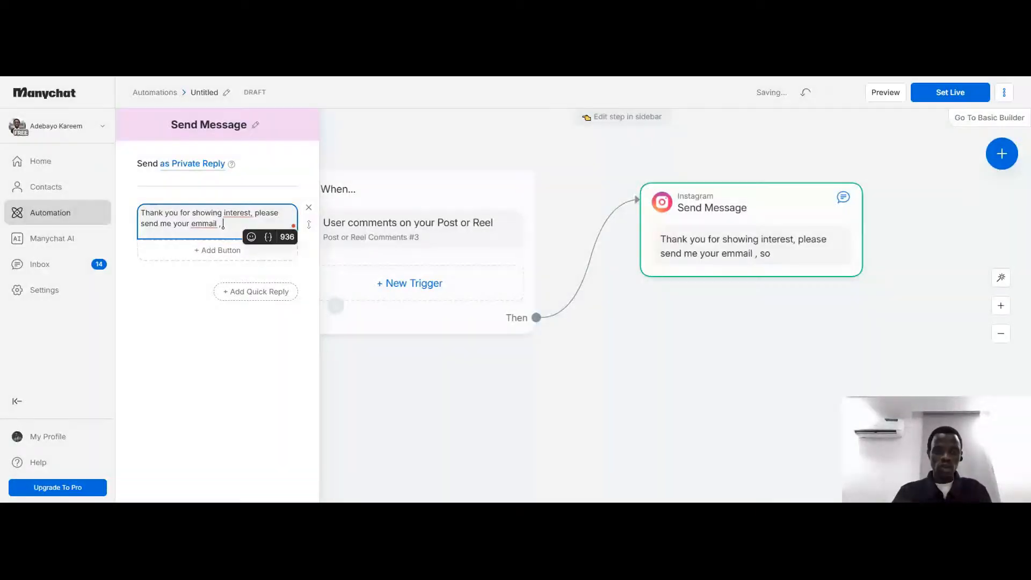
{"action": "key", "text": "BackSpace"}
{"action": "key", "text": "BackSpace"}
{"action": "key", "text": "BackSpace"}
{"action": "key", "text": "BackSpace"}
{"action": "key", "text": "BackSpace"}
{"action": "key", "text": "BackSpace"}
{"action": "key", "text": "BackSpace"}
{"action": "key", "text": "BackSpace"}
{"action": "key", "text": "BackSpace"}
{"action": "key", "text": "BackSpace"}
{"action": "key", "text": "BackSpace"}
{"action": "key", "text": "BackSpace"}
{"action": "key", "text": "BackSpace"}
{"action": "key", "text": "BackSpace"}
{"action": "key", "text": "BackSpace"}
{"action": "key", "text": "BackSpace"}
{"action": "key", "text": "BackSpace"}
{"action": "key", "text": "BackSpace"}
{"action": "key", "text": "BackSpace"}
{"action": "key", "text": "BackSpace"}
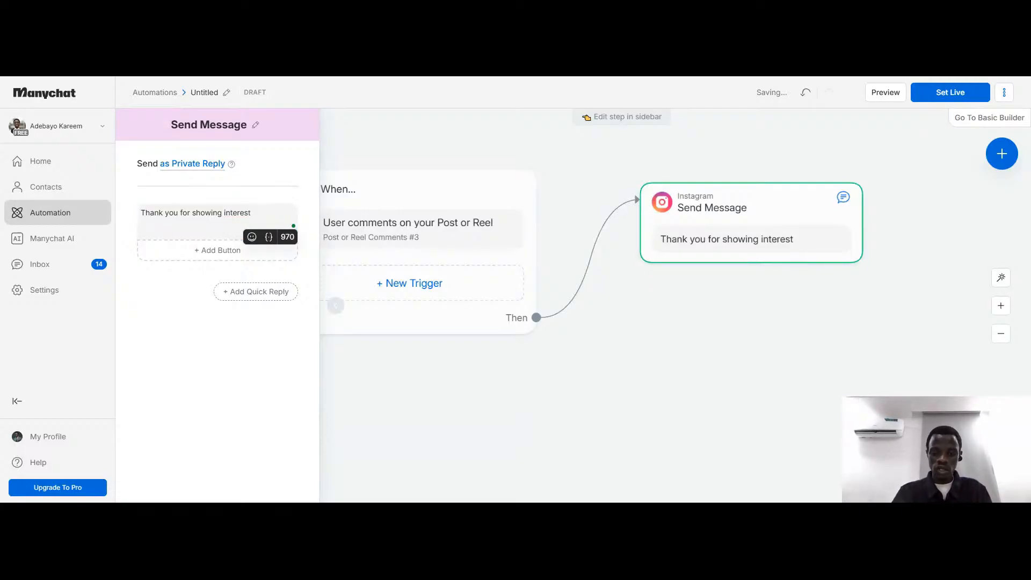
Continue the message after "interest" with a second sentence: ". Which email would you like me to send the guide"
{"action": "type", "text": "WH"}
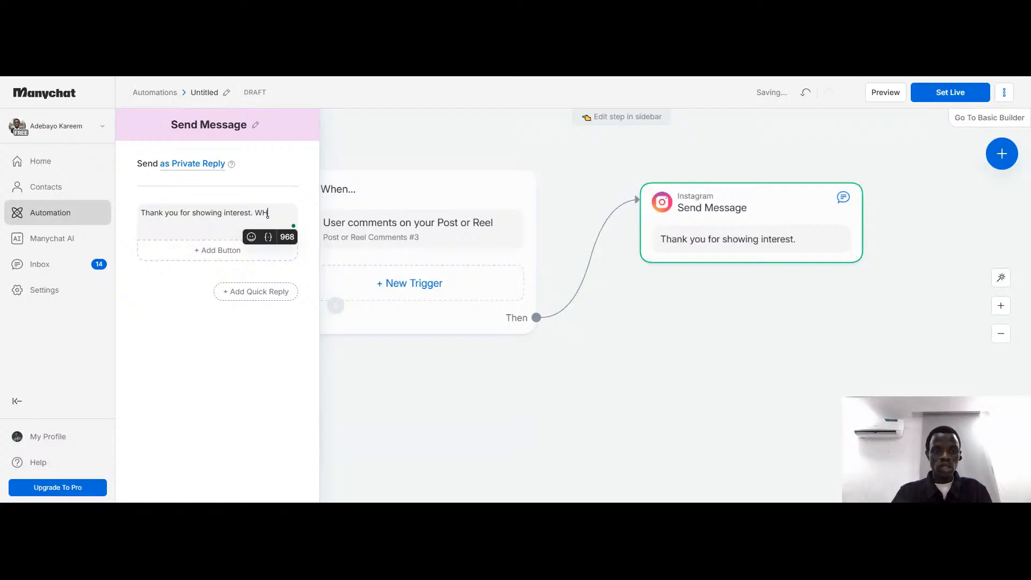
{"action": "type", "text": "hich"}
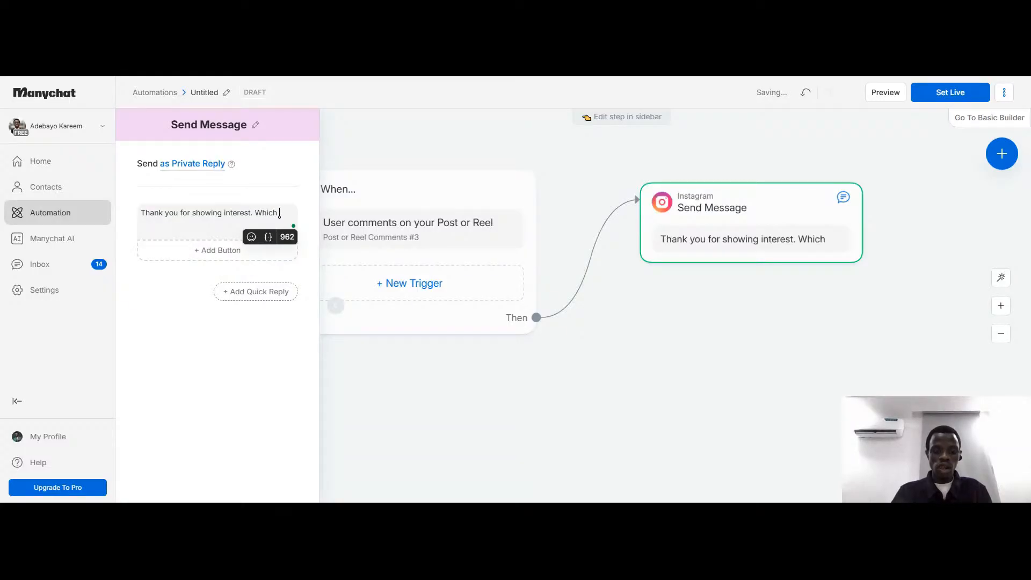
{"action": "type", "text": " email would"}
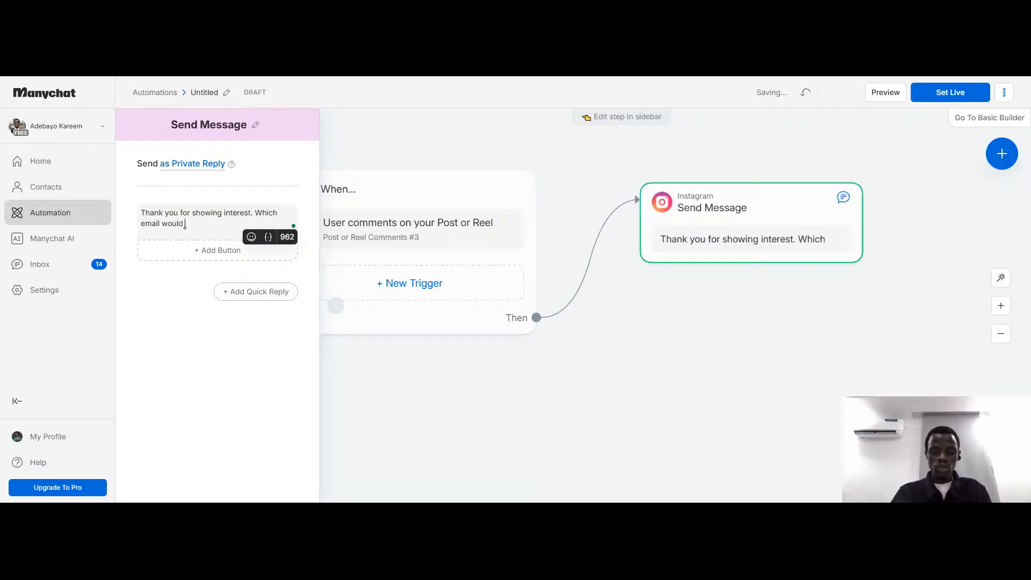
{"action": "type", "text": " you"}
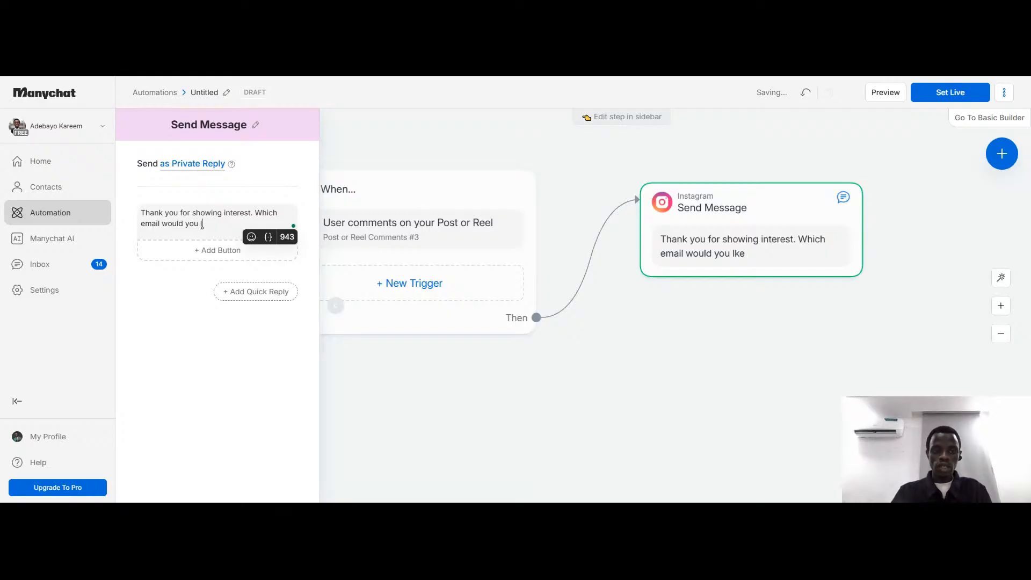
{"action": "type", "text": " liek"}
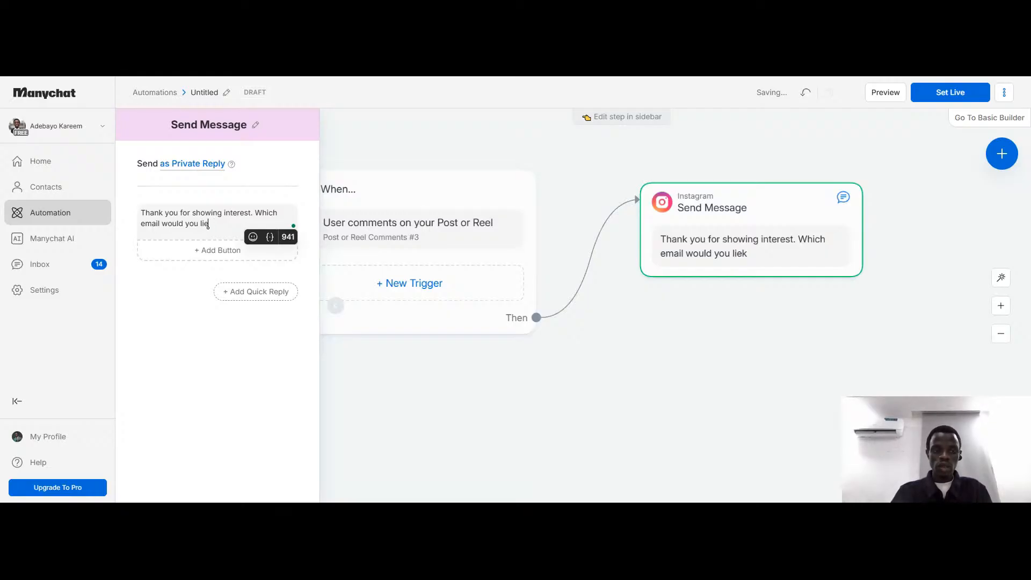
{"action": "key", "text": "BackSpace"}
{"action": "type", "text": "ke mm"}
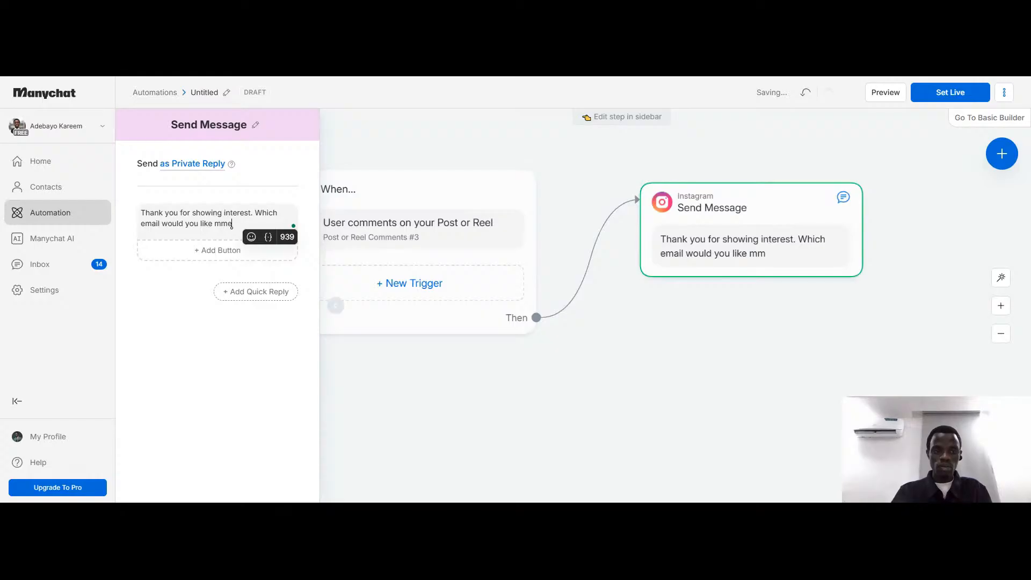
{"action": "type", "text": " send the guide"}
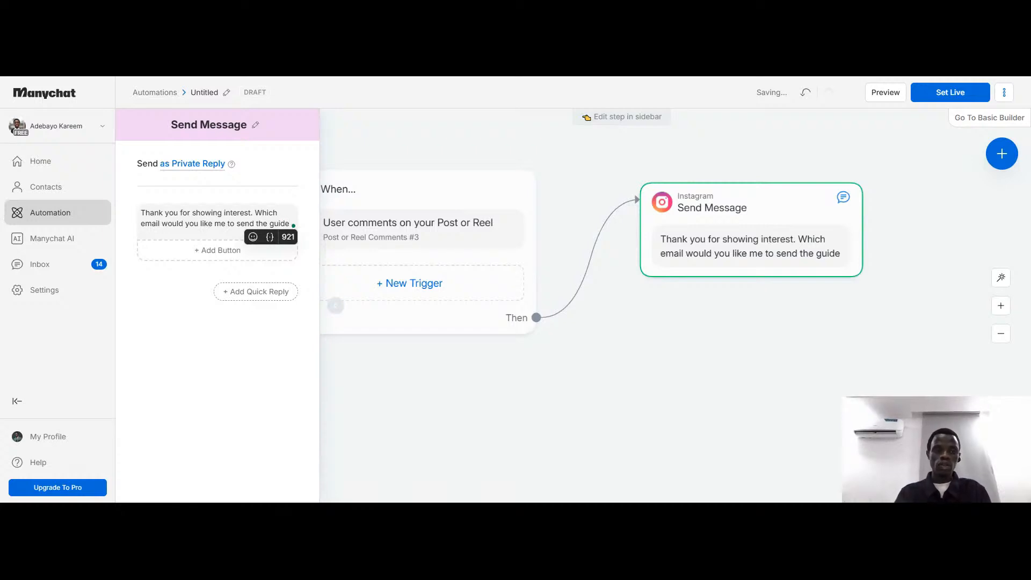
Complete the message's question by accepting the writing assistant's suggested ending "guide to?"
{"action": "left_click", "coordinate": [206, 330]}
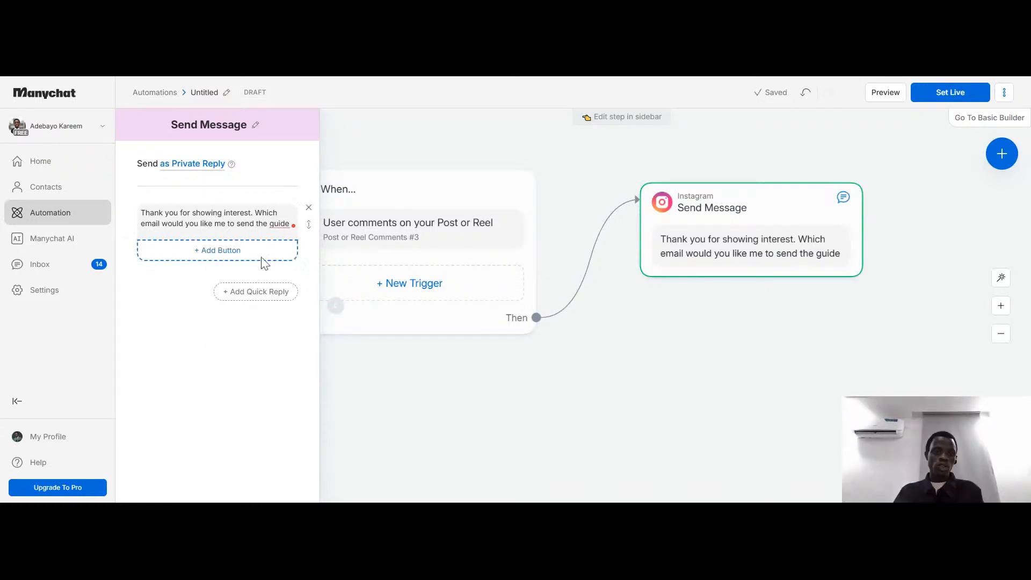
{"action": "left_click", "coordinate": [279, 224]}
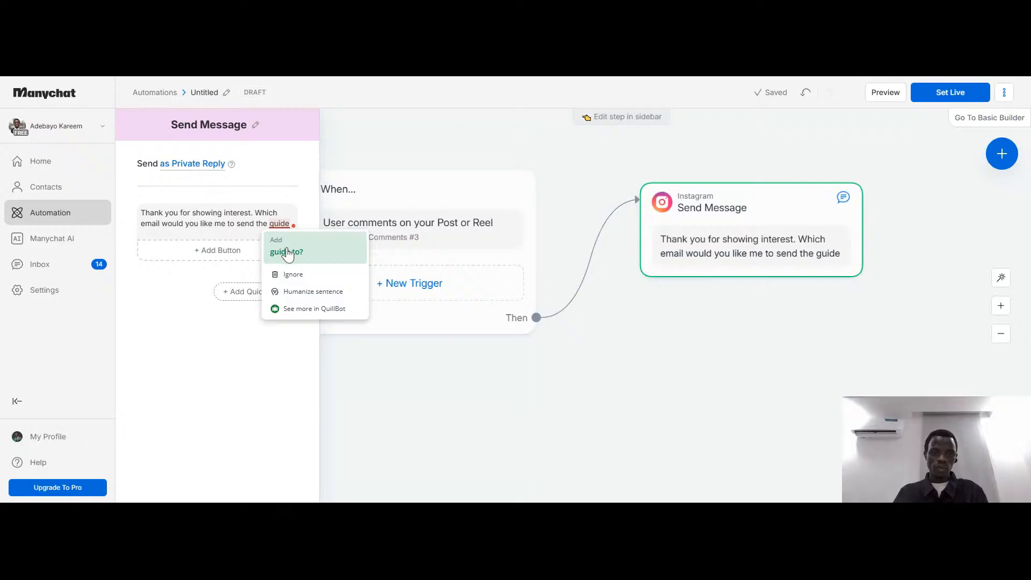
{"action": "left_click", "coordinate": [288, 253]}
{"action": "left_click", "coordinate": [171, 329]}
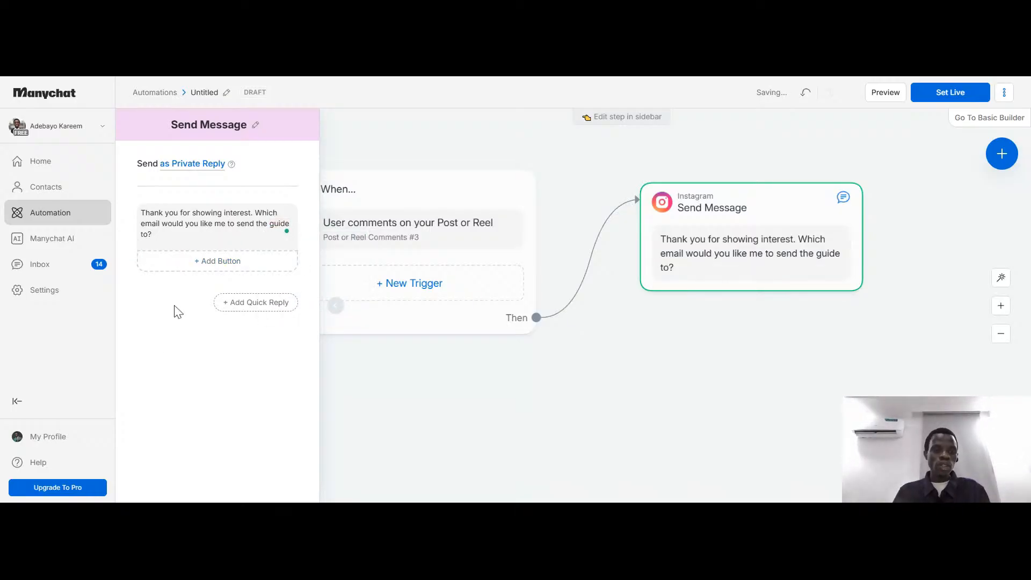
{"action": "left_click", "coordinate": [199, 267]}
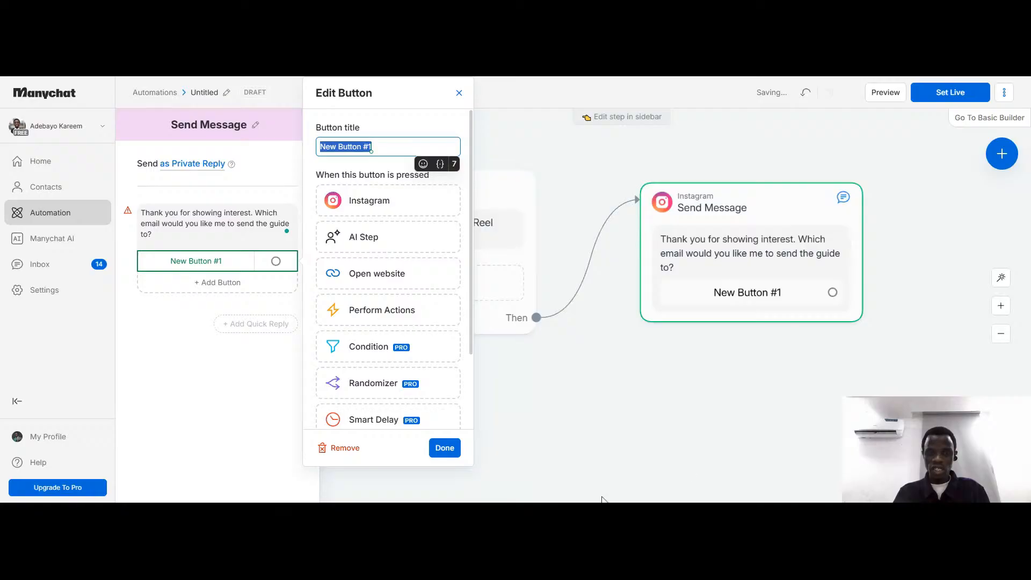
{"action": "left_click", "coordinate": [237, 269]}
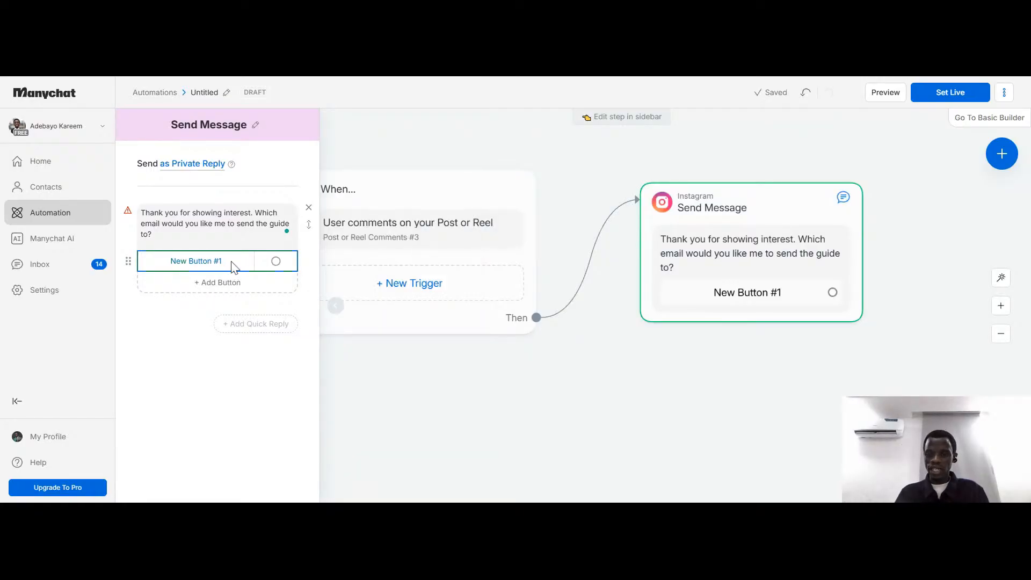
{"action": "left_click", "coordinate": [218, 269]}
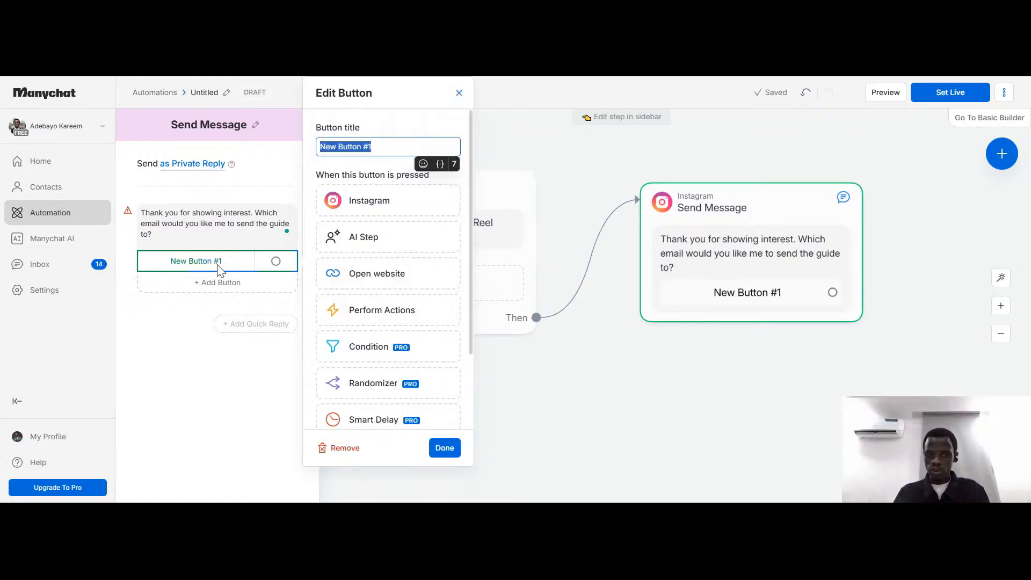
{"action": "left_click", "coordinate": [347, 449]}
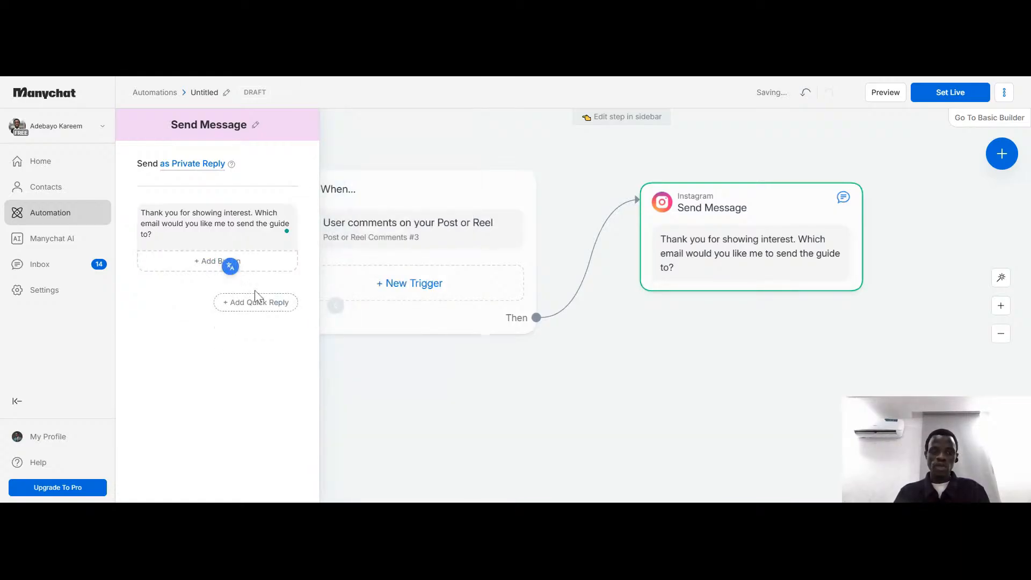
{"action": "left_click", "coordinate": [260, 240]}
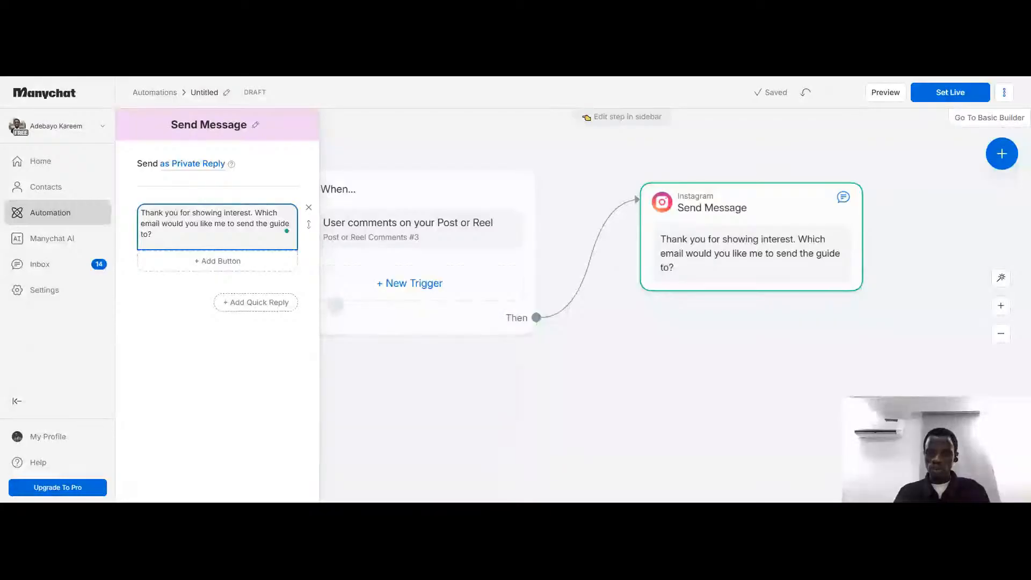
{"action": "left_click", "coordinate": [256, 303]}
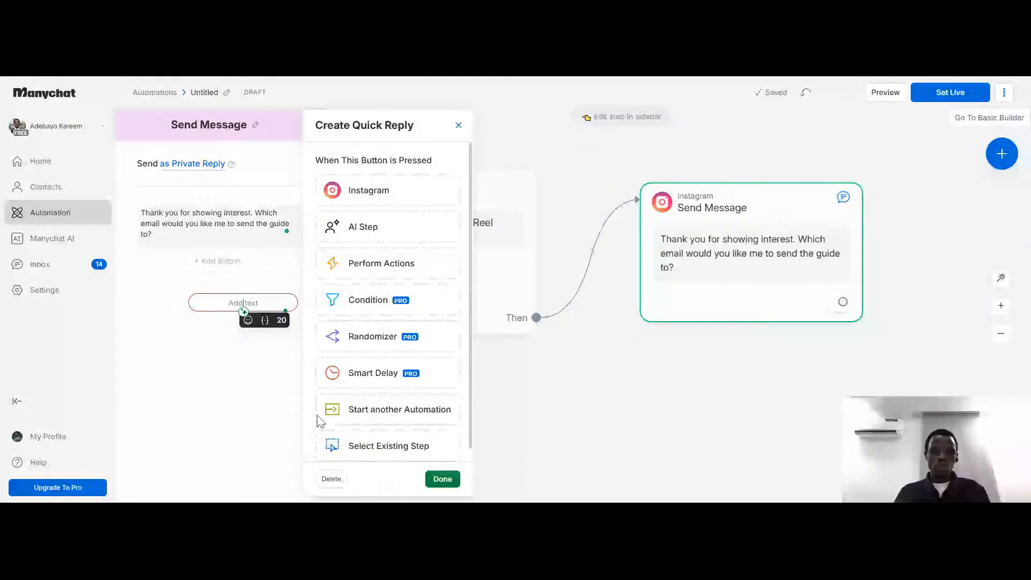
{"action": "left_click", "coordinate": [332, 479]}
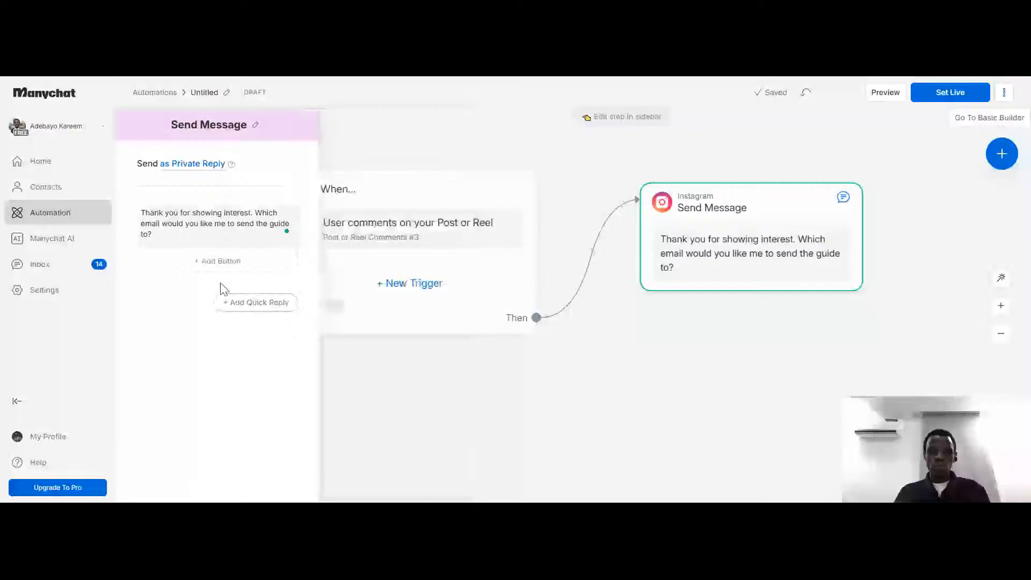
Add two blank lines after the message's closing question and check the personalization fields available for insertion
{"action": "left_click", "coordinate": [285, 225]}
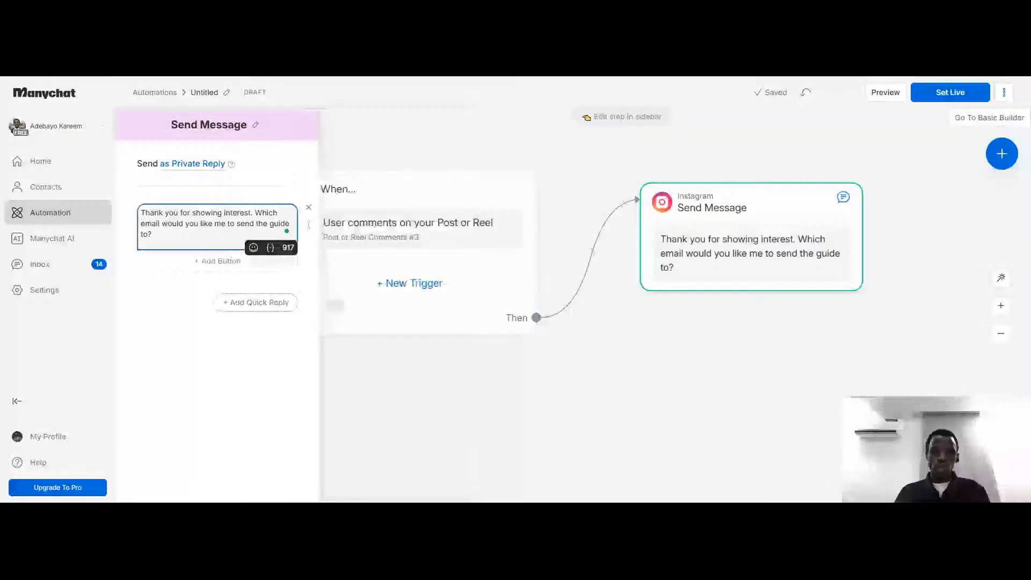
{"action": "key", "text": "Return"}
{"action": "key", "text": "Return"}
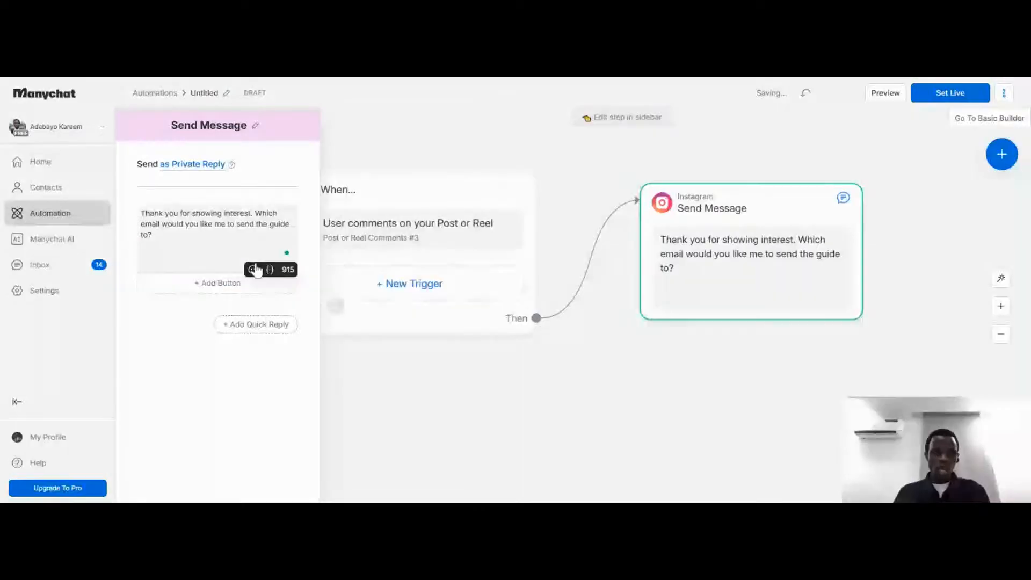
{"action": "left_click", "coordinate": [270, 270]}
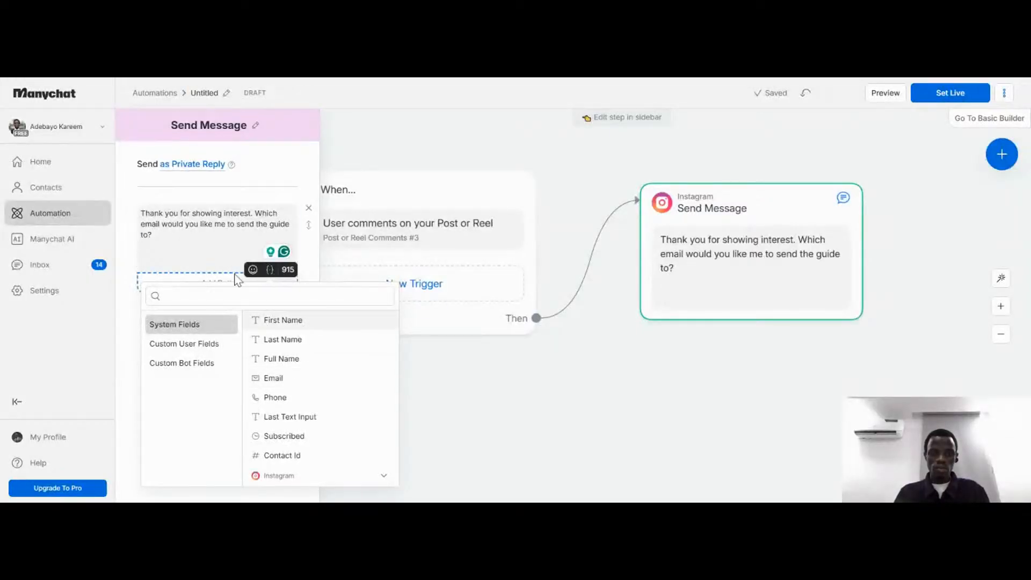
{"action": "left_click", "coordinate": [223, 255]}
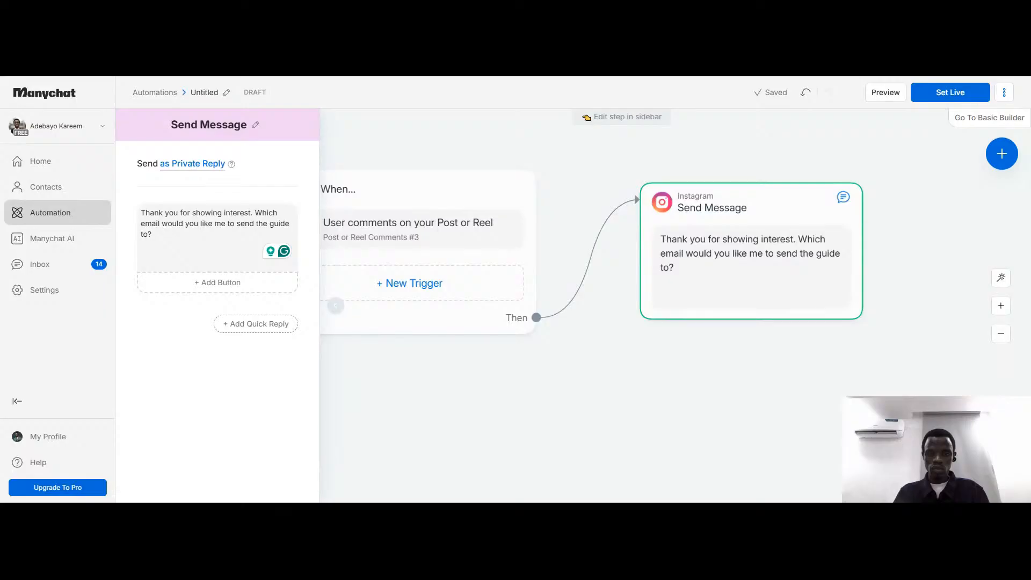
Insert the greeting "Hey" with the First Name system field above the message text, separated by a blank line
{"action": "left_click", "coordinate": [142, 255]}
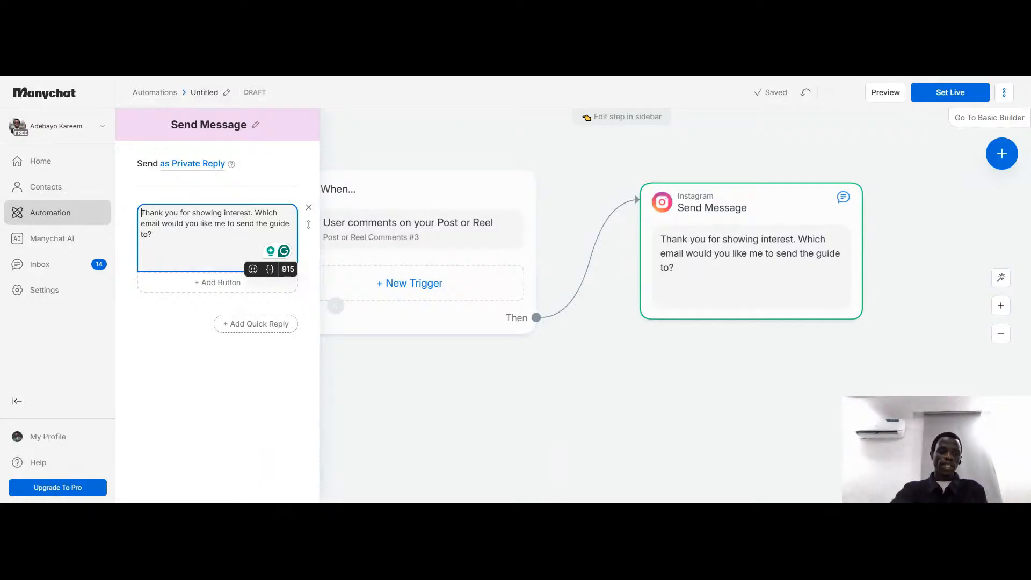
{"action": "type", "text": "Hey"}
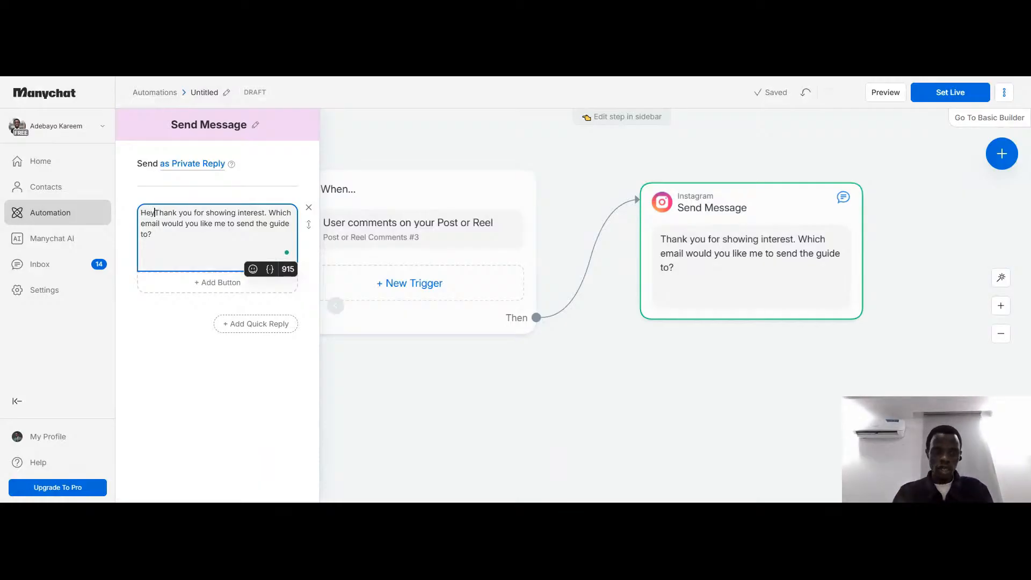
{"action": "key", "text": "Return"}
{"action": "key", "text": "Return"}
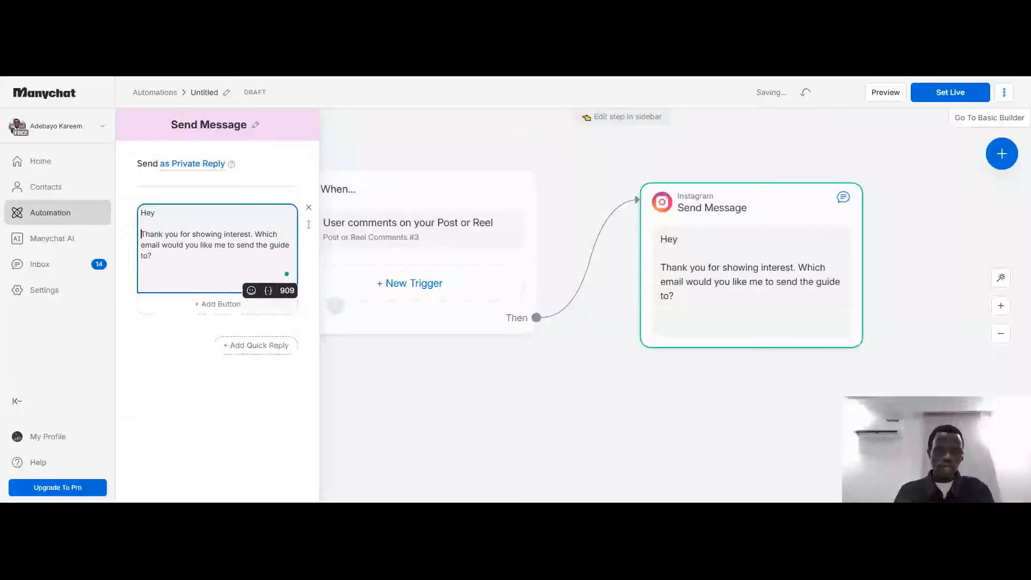
{"action": "left_click", "coordinate": [269, 291]}
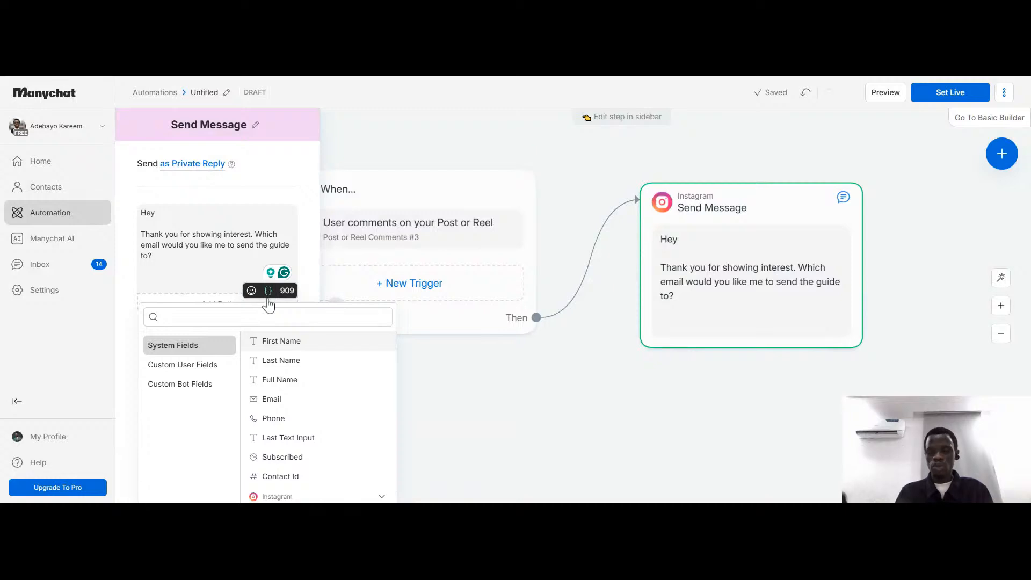
{"action": "left_click", "coordinate": [293, 347]}
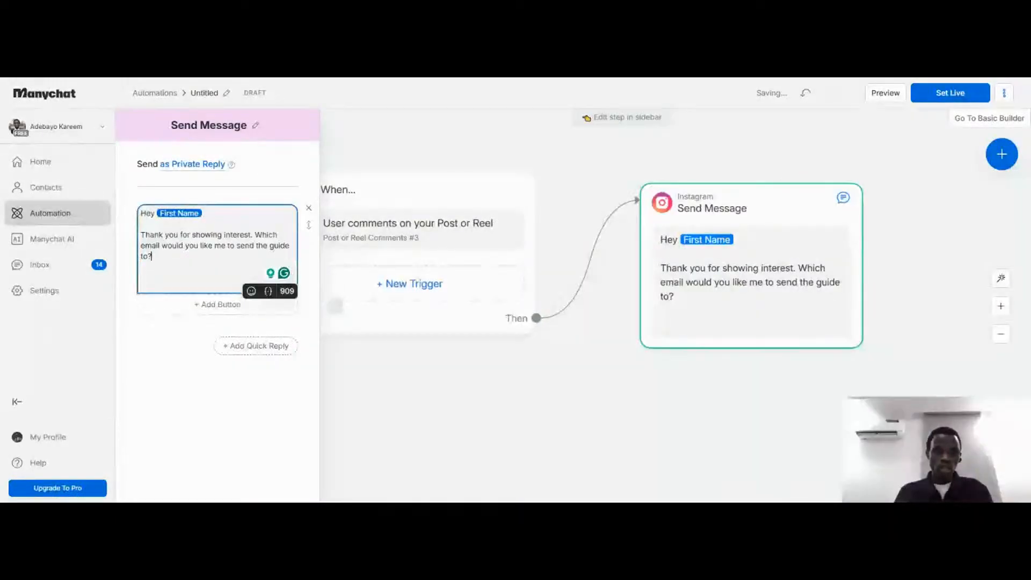
{"action": "left_click", "coordinate": [179, 305]}
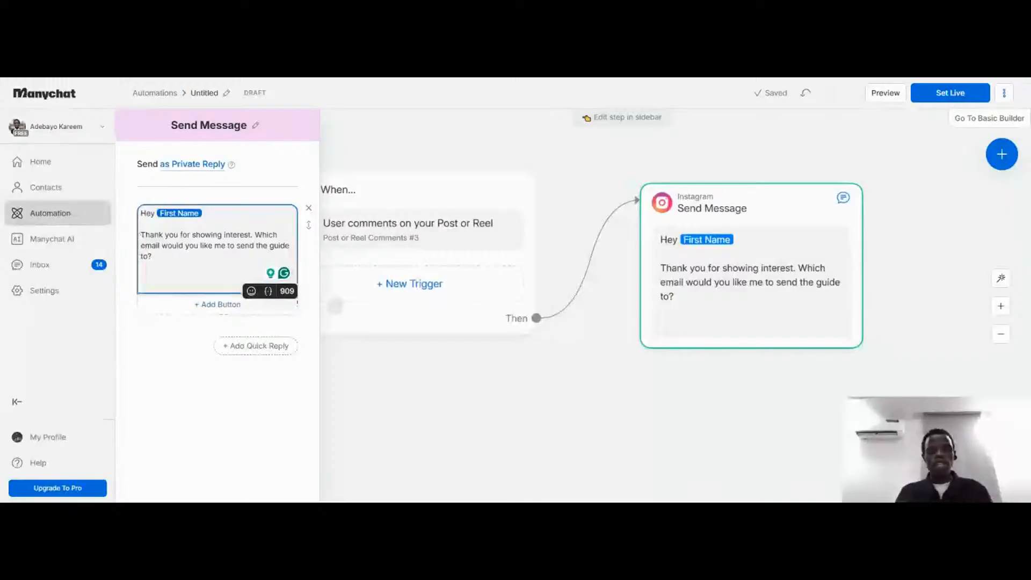
Replace the message body with the copied "Here's the full step-by-step guide you requested" template and delete the "Hey First Name" greeting above it
{"action": "left_click_drag", "start_coordinate": [141, 235], "coordinate": [152, 256]}
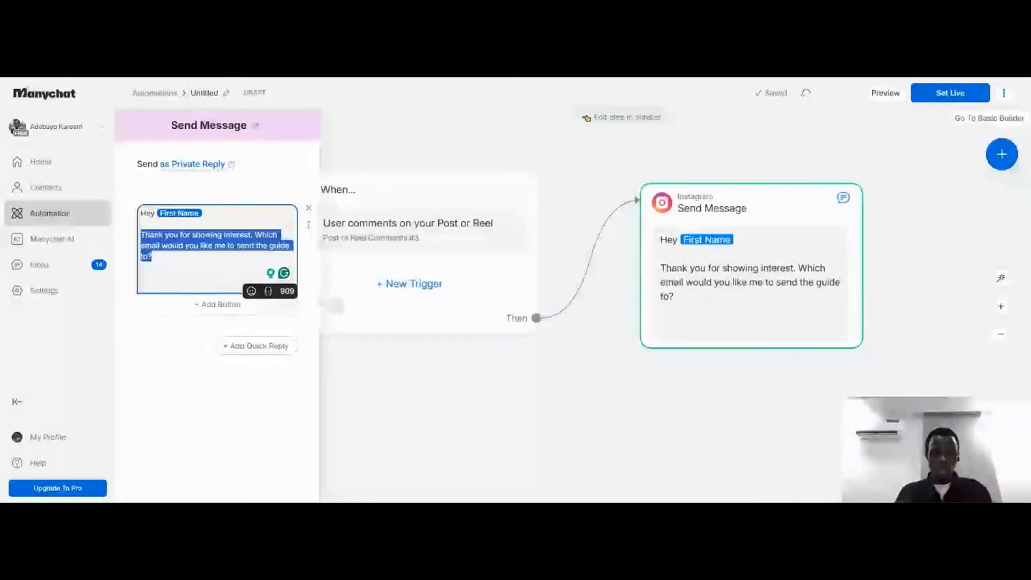
{"action": "key", "text": "BackSpace"}
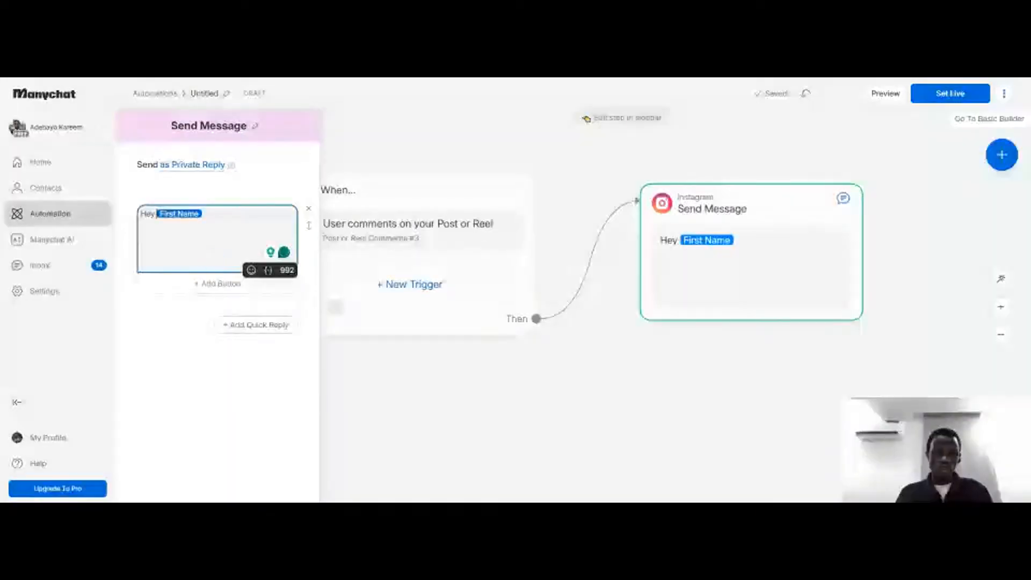
{"action": "type", "text": "Hi No field selected! 👋  Here's the full step-by-step guide you requested: 👉 [paste your link here]  Let me know if you have any questions! 😊"}
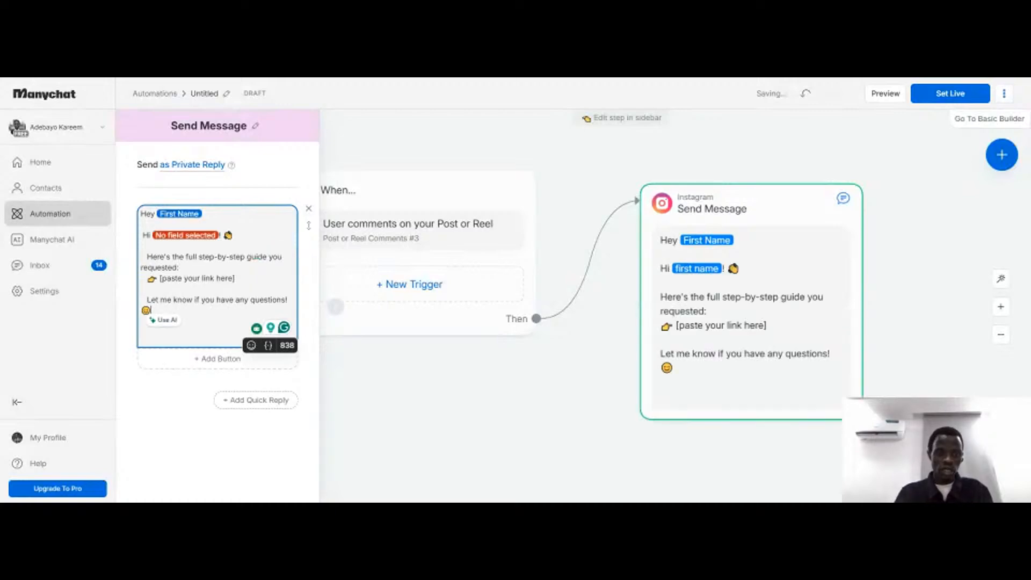
{"action": "left_click", "coordinate": [142, 224]}
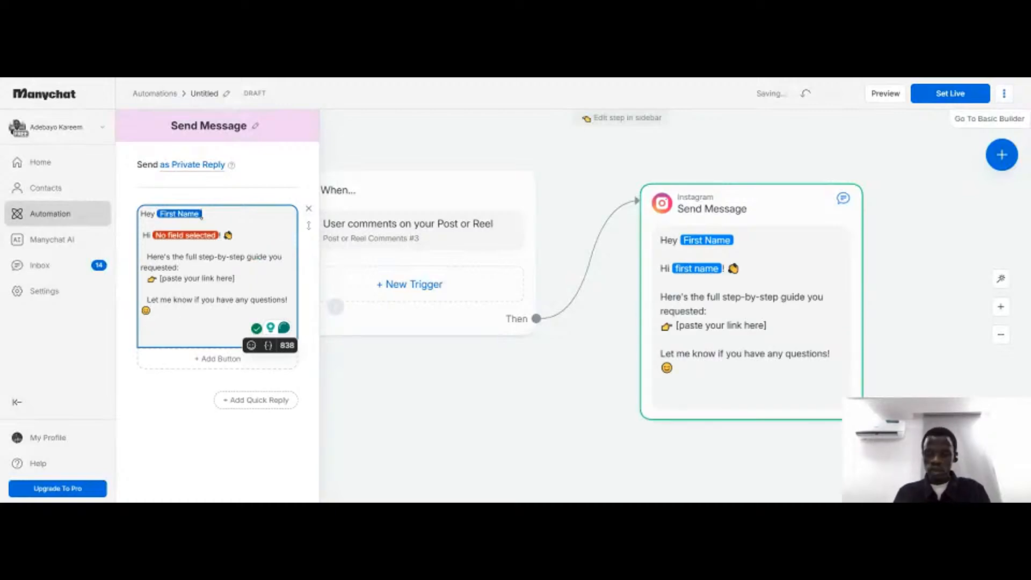
{"action": "key", "text": "BackSpace"}
{"action": "key", "text": "BackSpace"}
{"action": "key", "text": "BackSpace"}
{"action": "key", "text": "BackSpace"}
{"action": "key", "text": "BackSpace"}
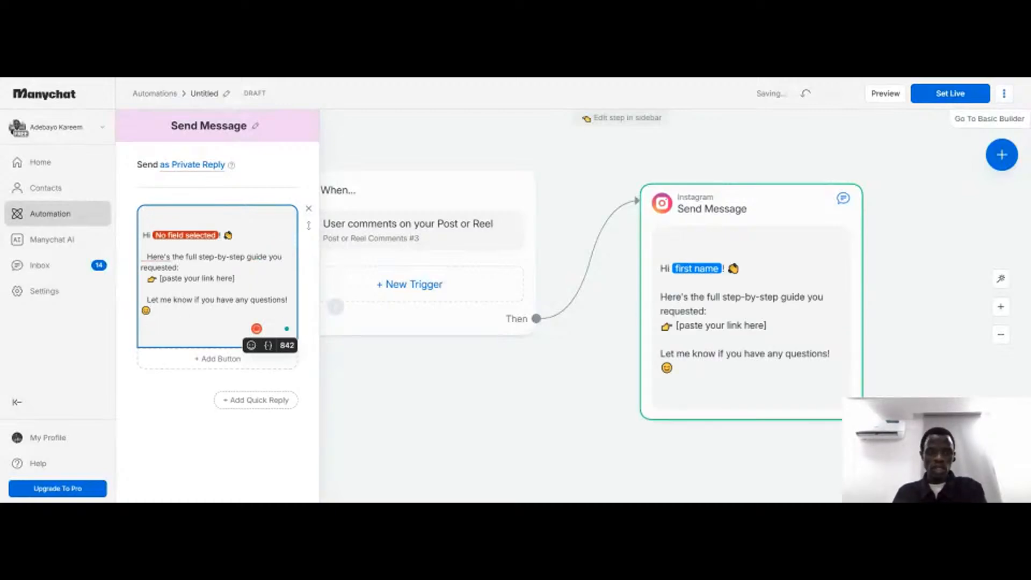
Set the unassigned variable in the "Hi" greeting to the First Name system field
{"action": "left_click", "coordinate": [208, 237]}
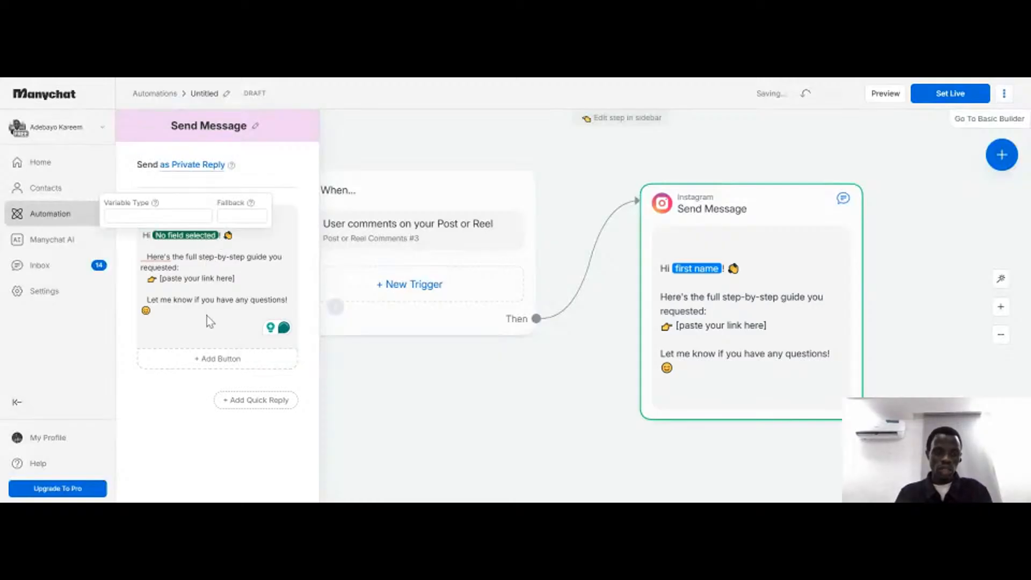
{"action": "left_click", "coordinate": [171, 217]}
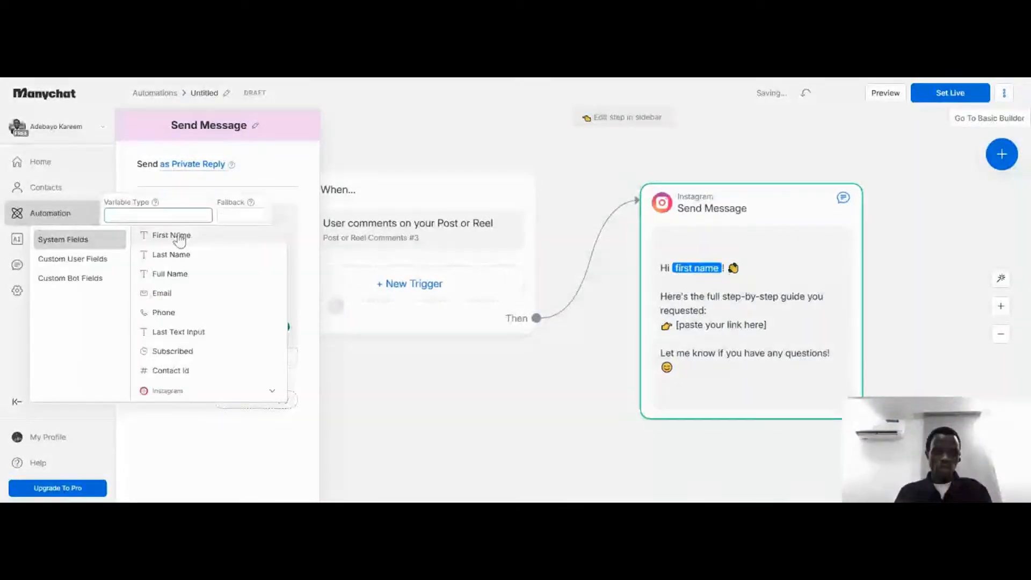
{"action": "left_click", "coordinate": [180, 239]}
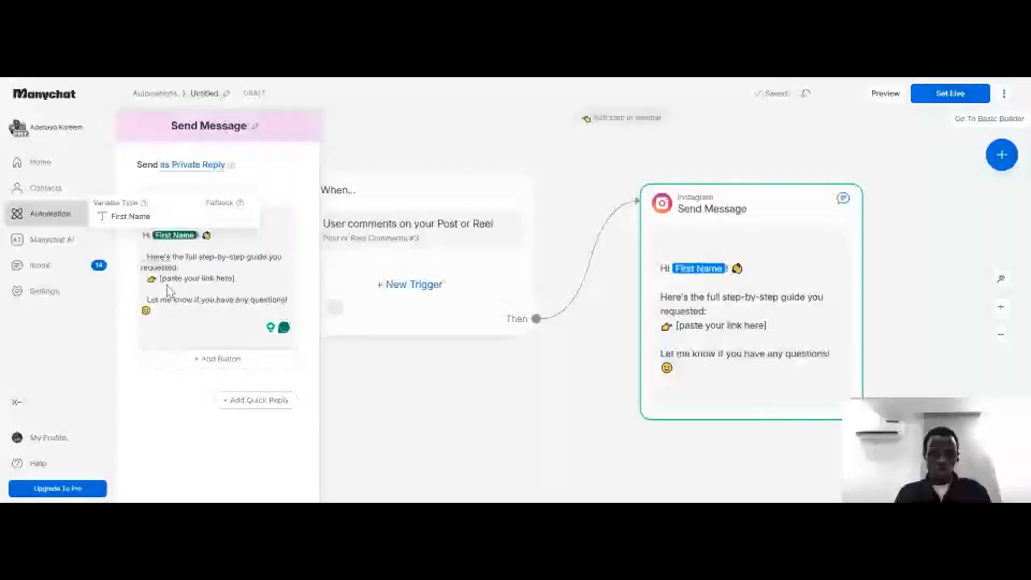
{"action": "left_click", "coordinate": [166, 285]}
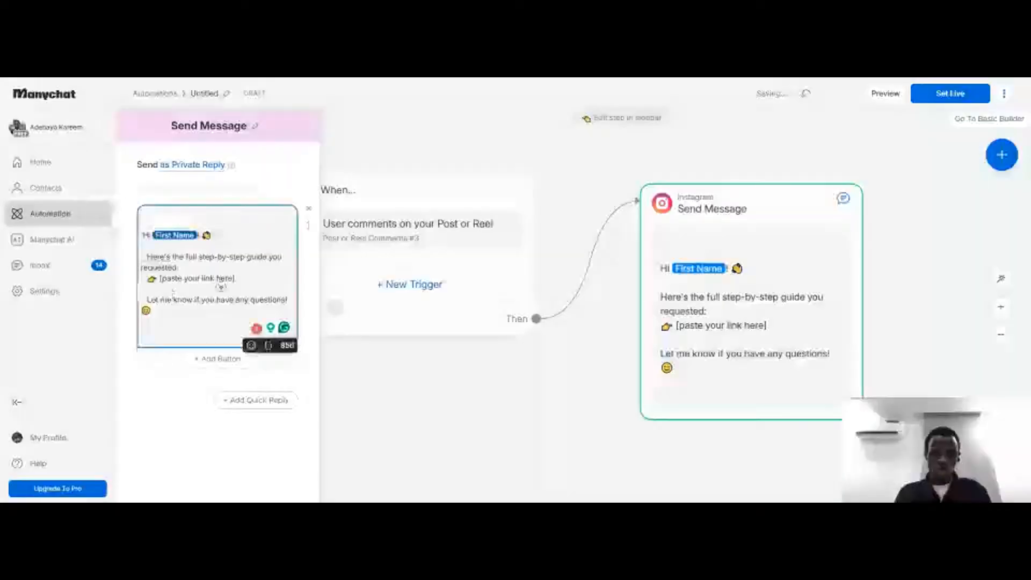
{"action": "left_click", "coordinate": [229, 282]}
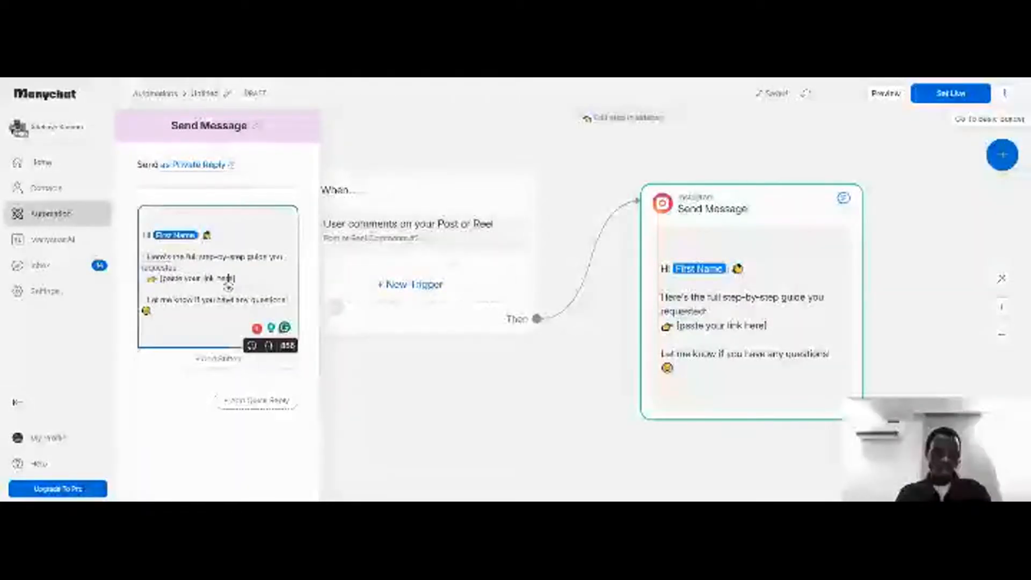
{"action": "left_click", "coordinate": [604, 78]}
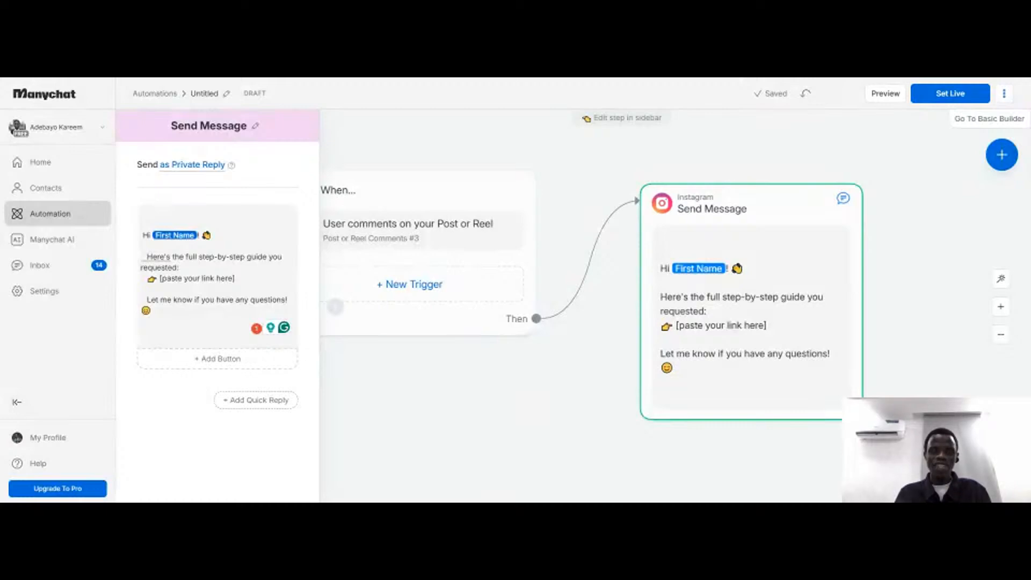
{"action": "left_click", "coordinate": [228, 279]}
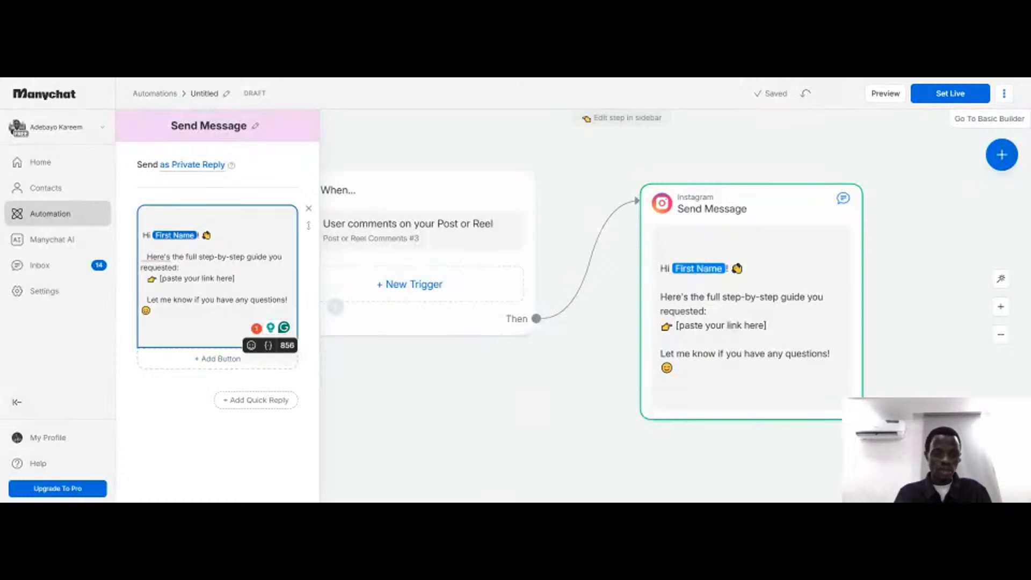
{"action": "left_click_drag", "start_coordinate": [160, 279], "coordinate": [235, 281]}
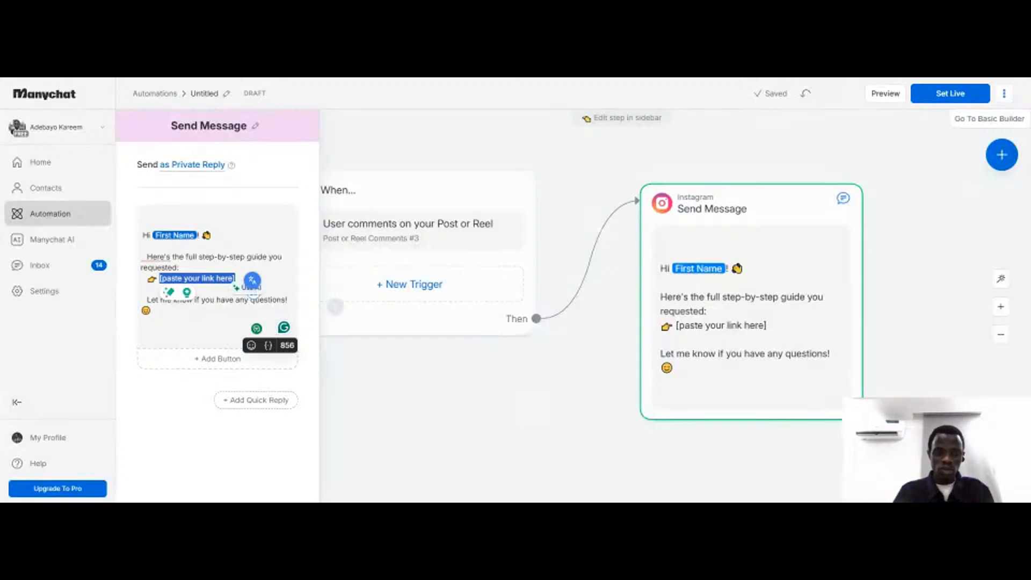
{"action": "type", "text": "https://chatgpt.com/"}
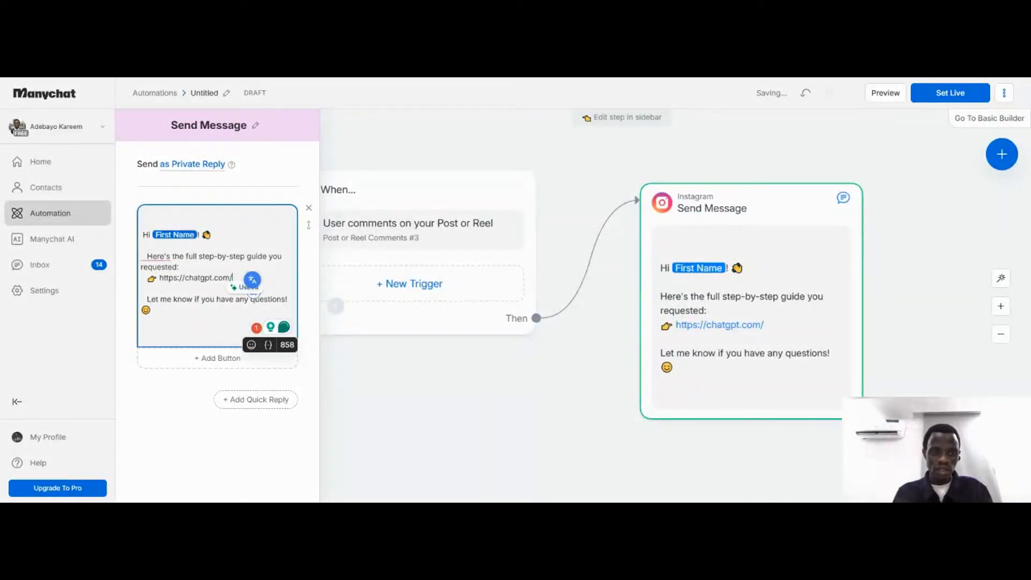
{"action": "left_click", "coordinate": [178, 267]}
{"action": "key", "text": "Return"}
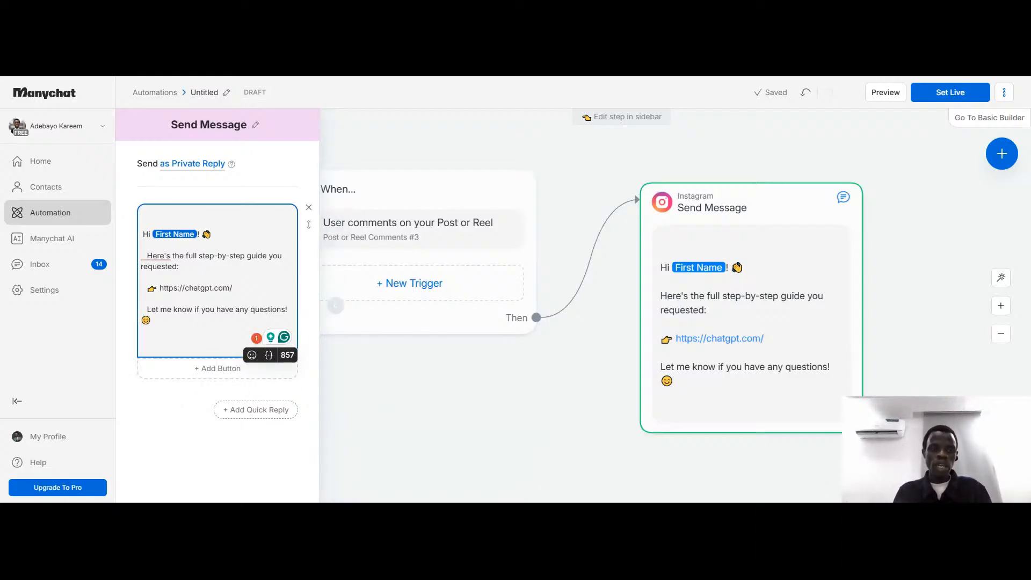
{"action": "left_click", "coordinate": [388, 401]}
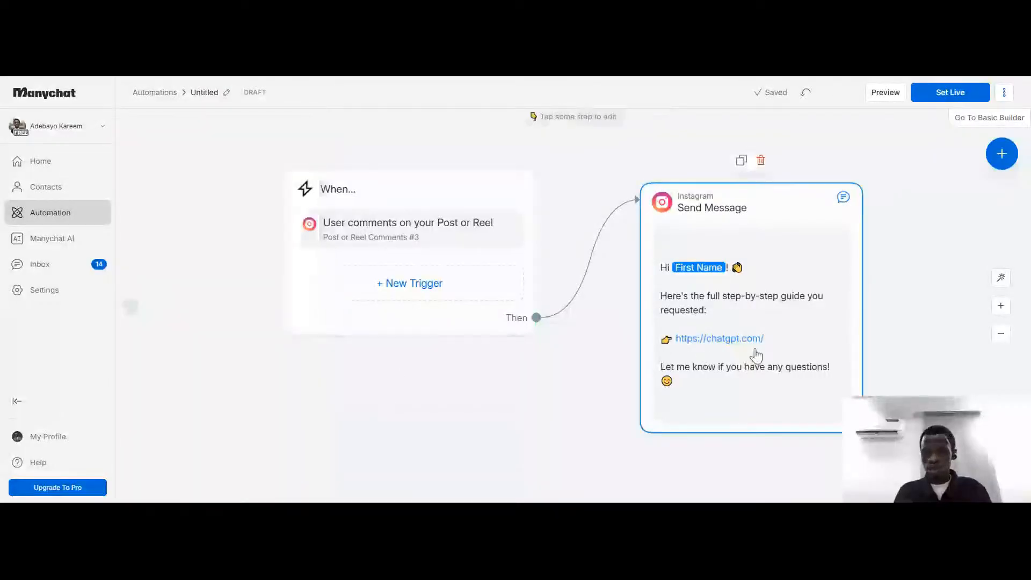
Add a button titled "Yes" beneath the Instagram message text
{"action": "left_click", "coordinate": [756, 354]}
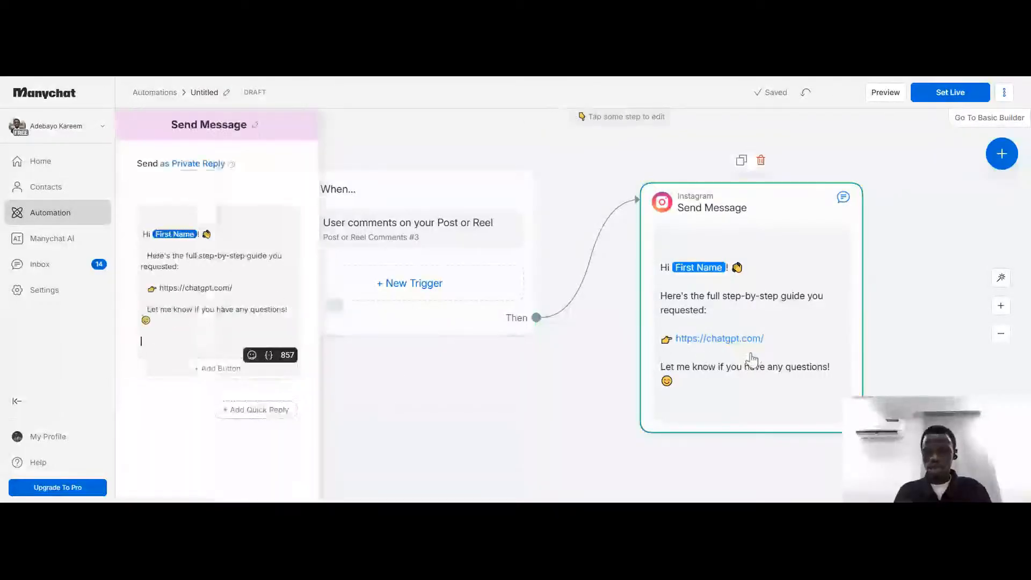
{"action": "left_click", "coordinate": [203, 358]}
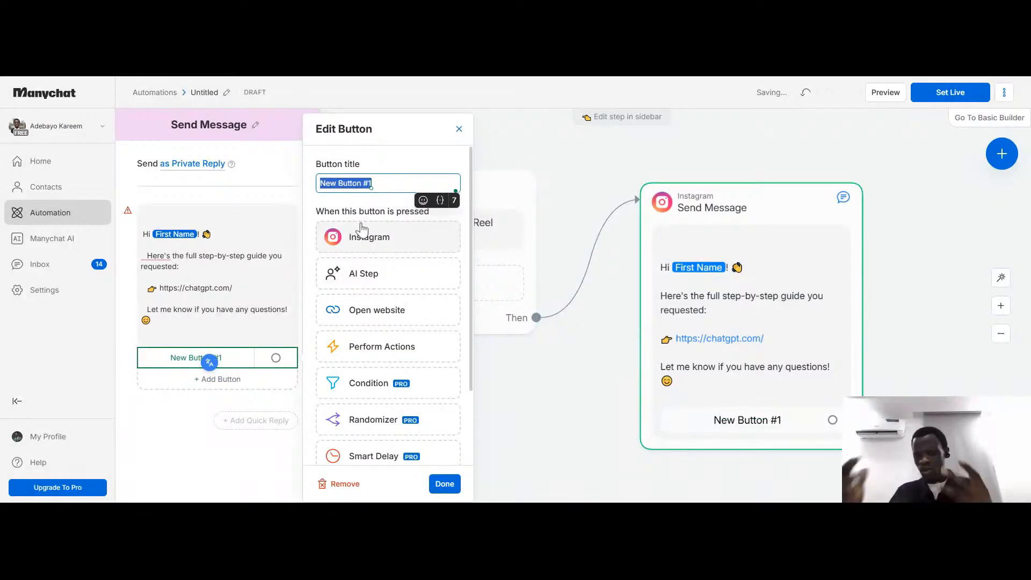
{"action": "type", "text": "Yes"}
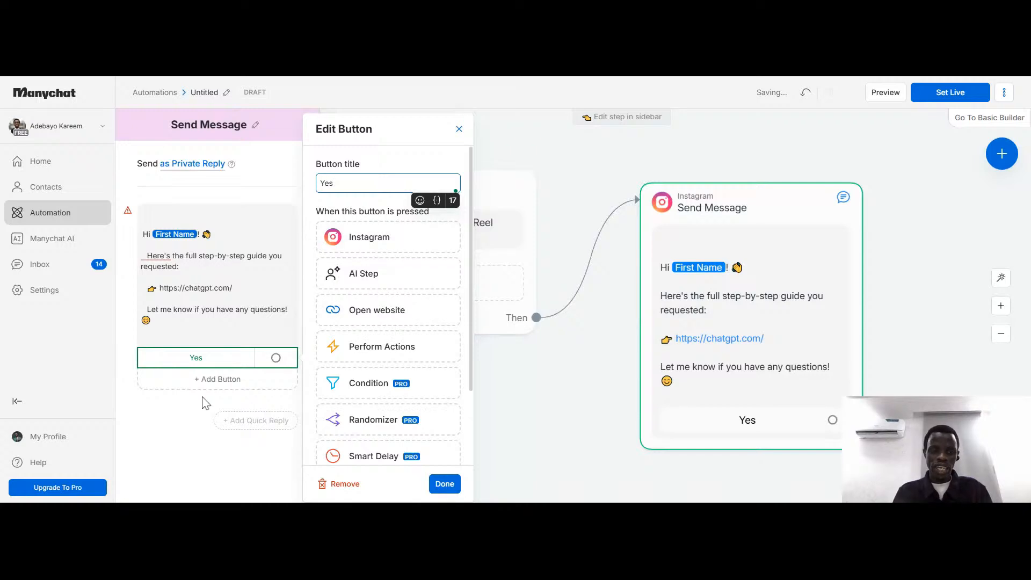
Add a second button below the Yes button and title it "No"
{"action": "left_click", "coordinate": [209, 381]}
{"action": "left_click", "coordinate": [209, 380]}
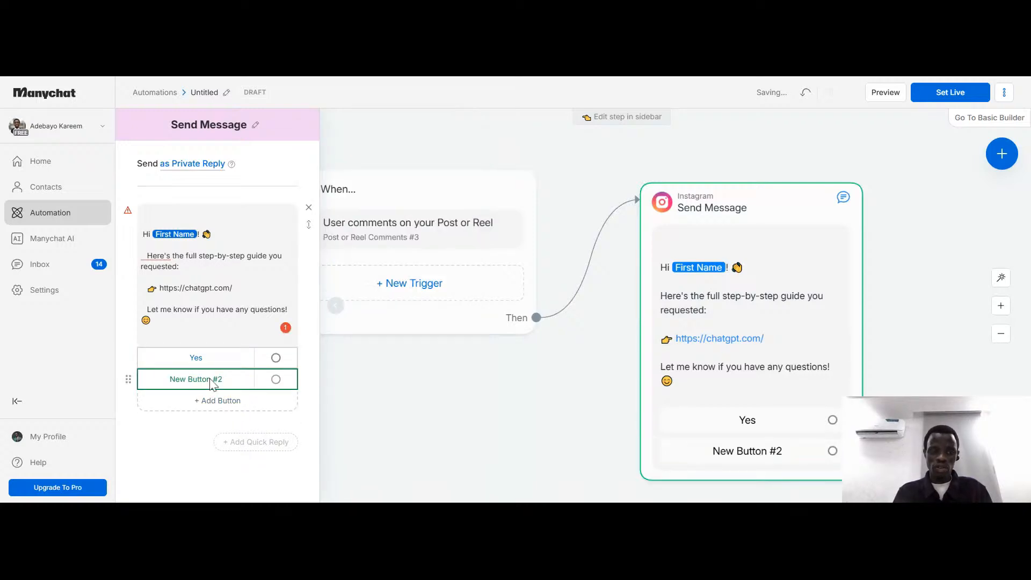
{"action": "left_click", "coordinate": [211, 380]}
{"action": "key", "text": "BackSpace"}
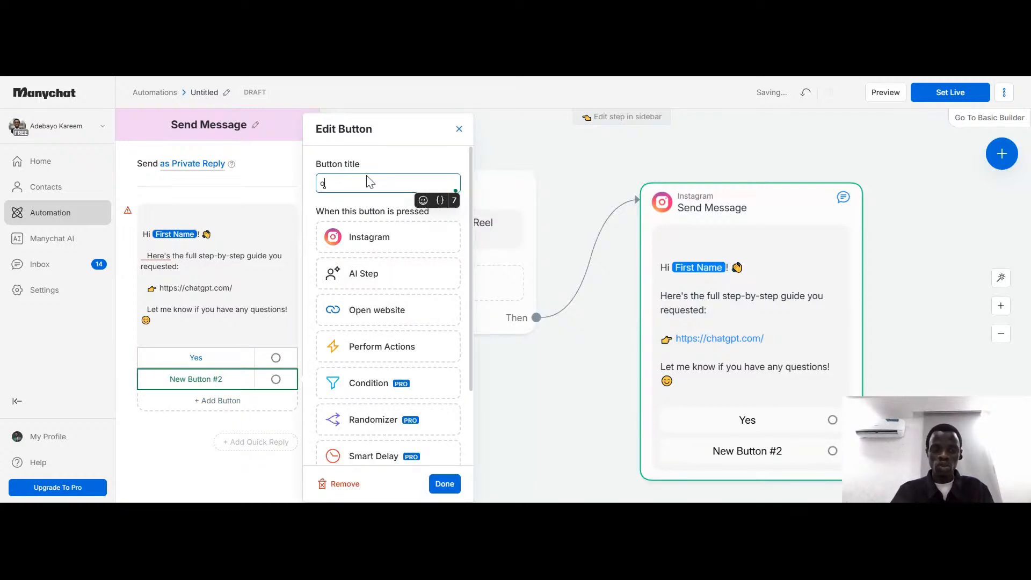
{"action": "type", "text": "No"}
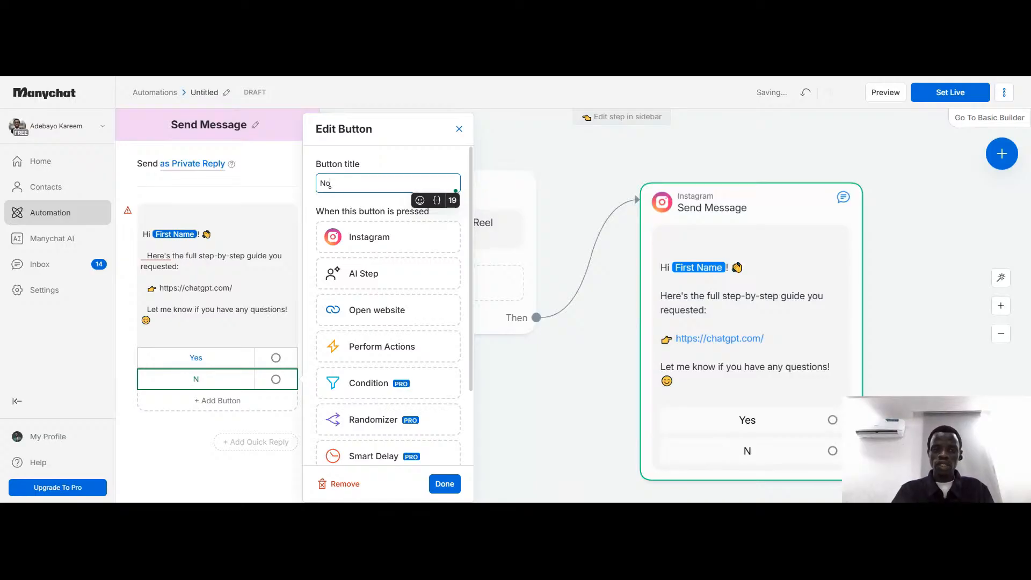
Add a third button titled "MMaybe" below the No button and close its settings
{"action": "left_click", "coordinate": [236, 398]}
{"action": "left_click", "coordinate": [237, 403]}
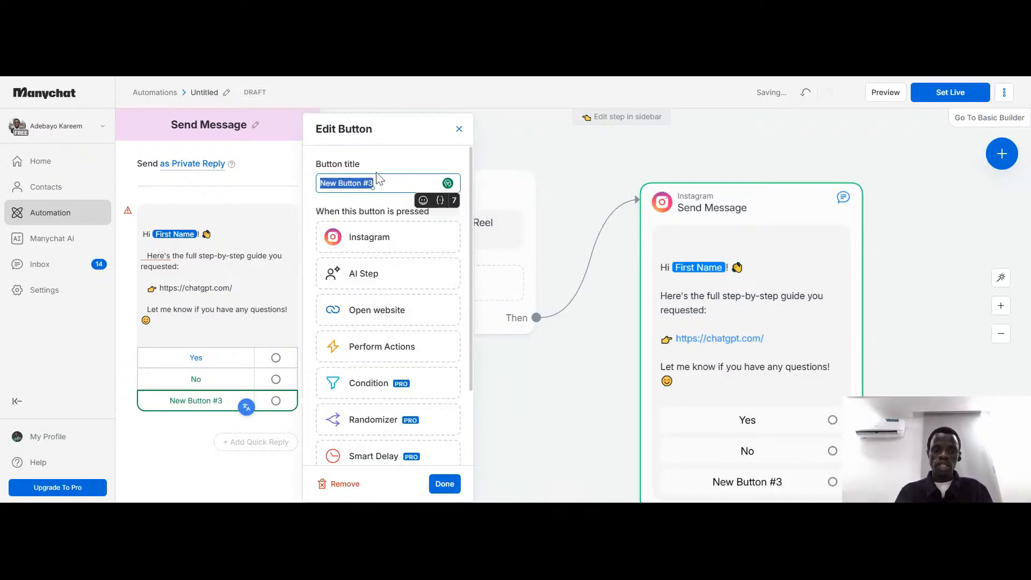
{"action": "type", "text": "MMaybe"}
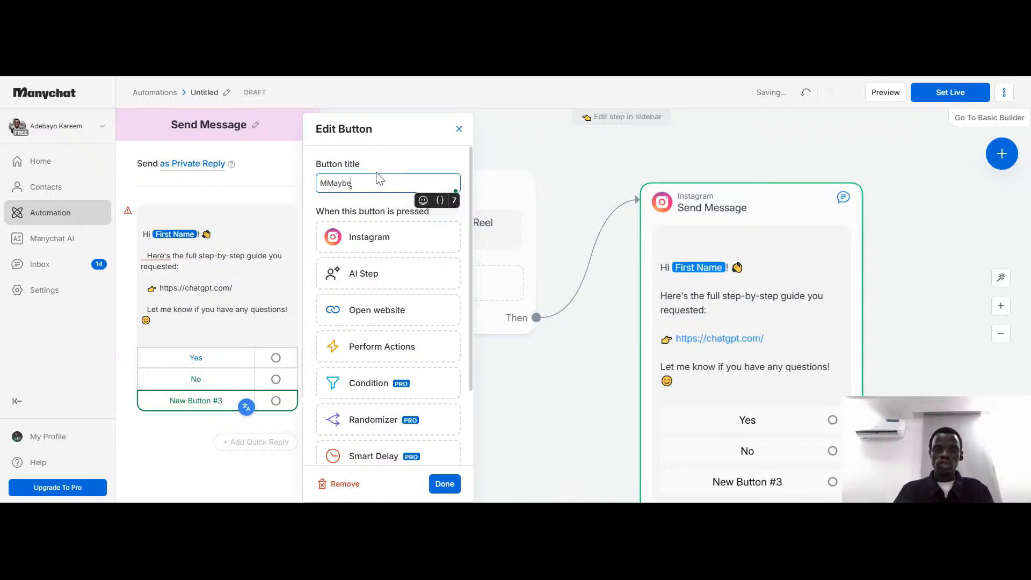
{"action": "left_click", "coordinate": [559, 413]}
Remove the Yes, No and MMaybe buttons and the stray extra button from the Instagram message, and close its settings
{"action": "left_click", "coordinate": [251, 359]}
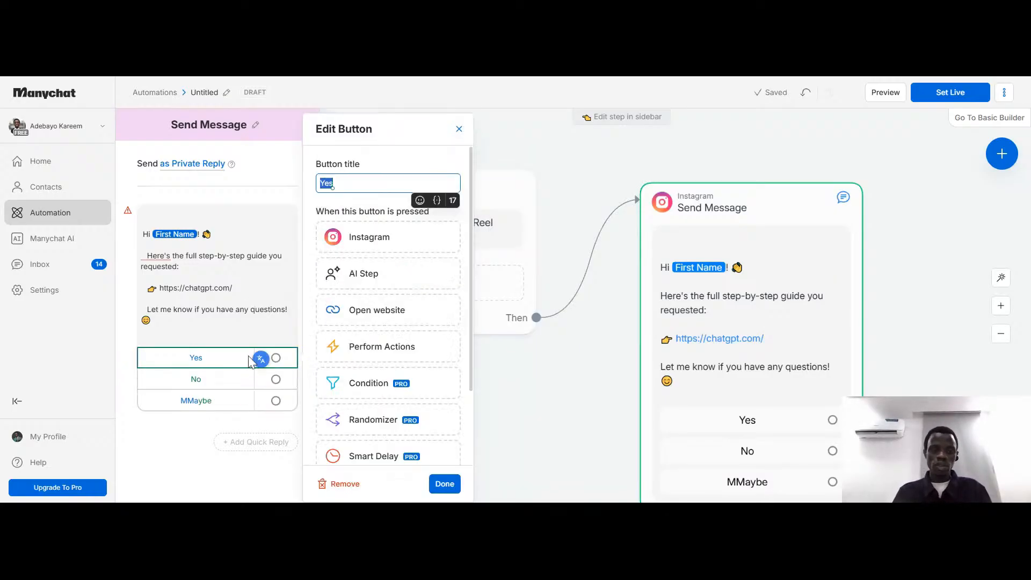
{"action": "left_click", "coordinate": [344, 485]}
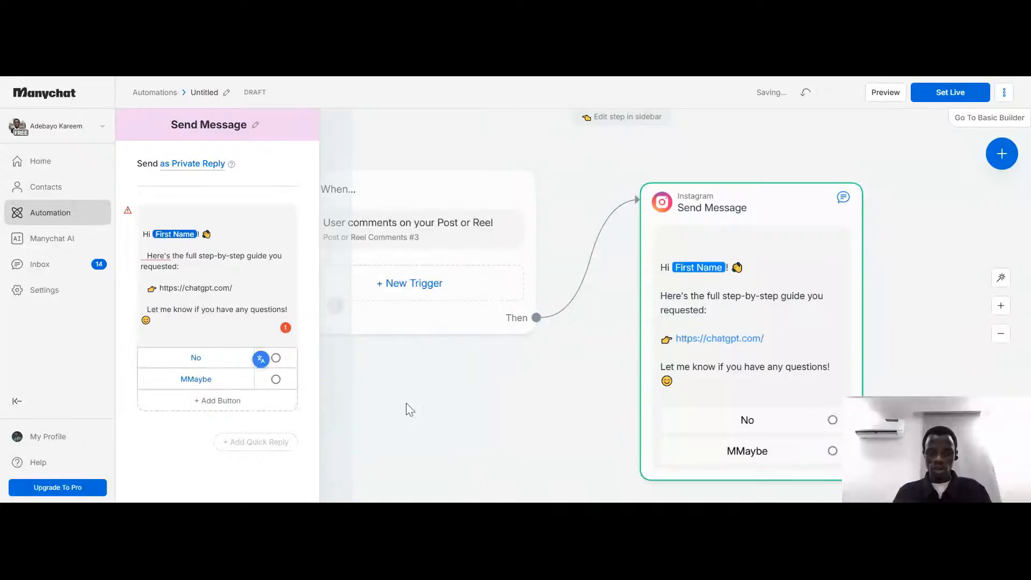
{"action": "left_click", "coordinate": [198, 365]}
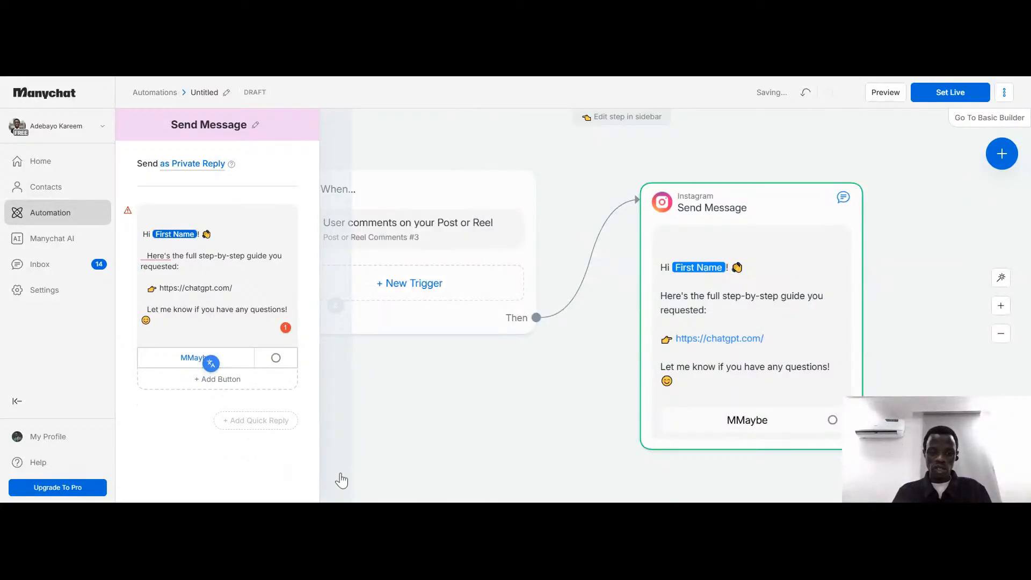
{"action": "left_click", "coordinate": [246, 380]}
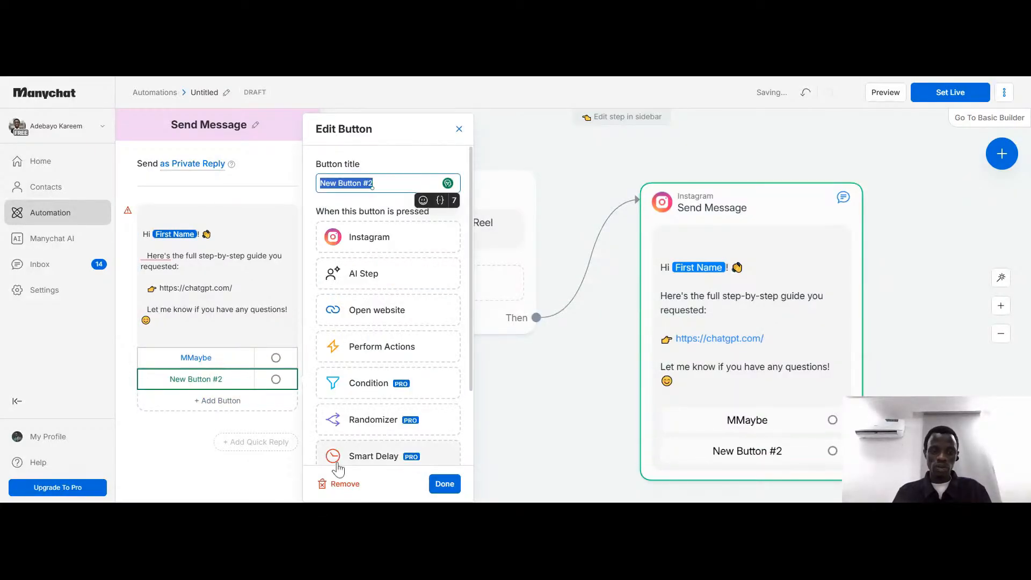
{"action": "left_click", "coordinate": [338, 484]}
{"action": "left_click", "coordinate": [207, 361]}
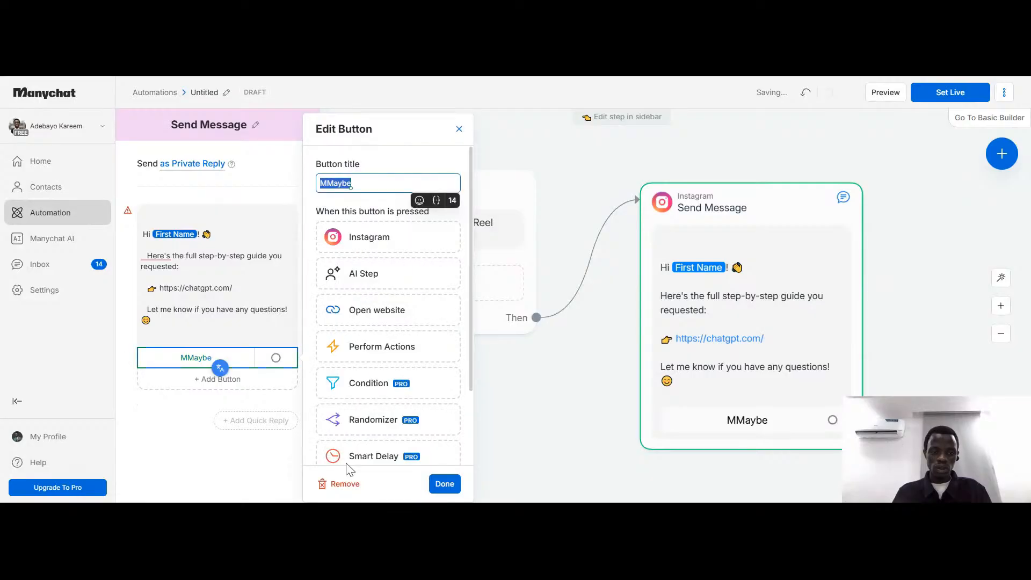
{"action": "left_click", "coordinate": [339, 494]}
{"action": "left_click", "coordinate": [332, 484]}
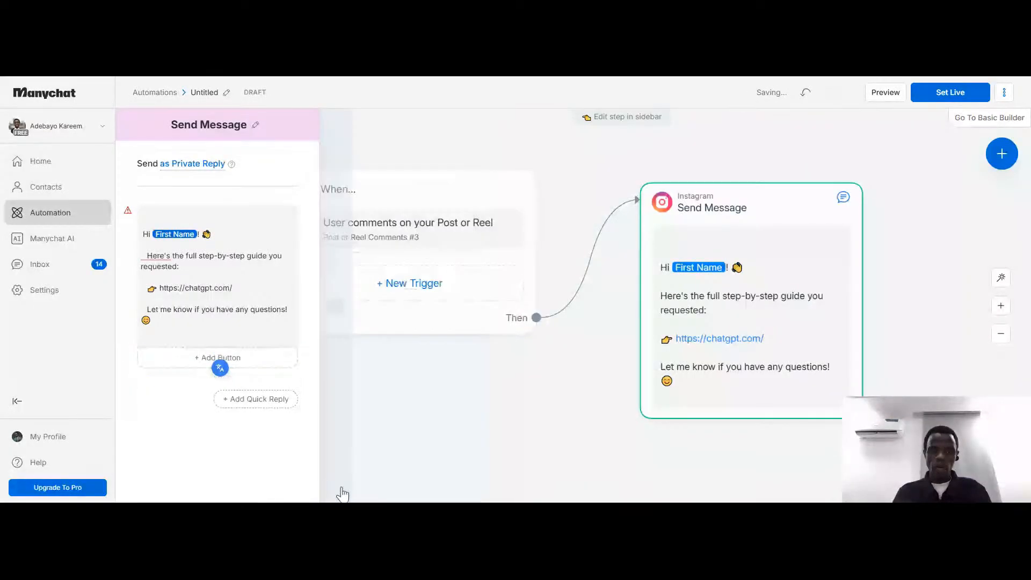
{"action": "left_click", "coordinate": [498, 405]}
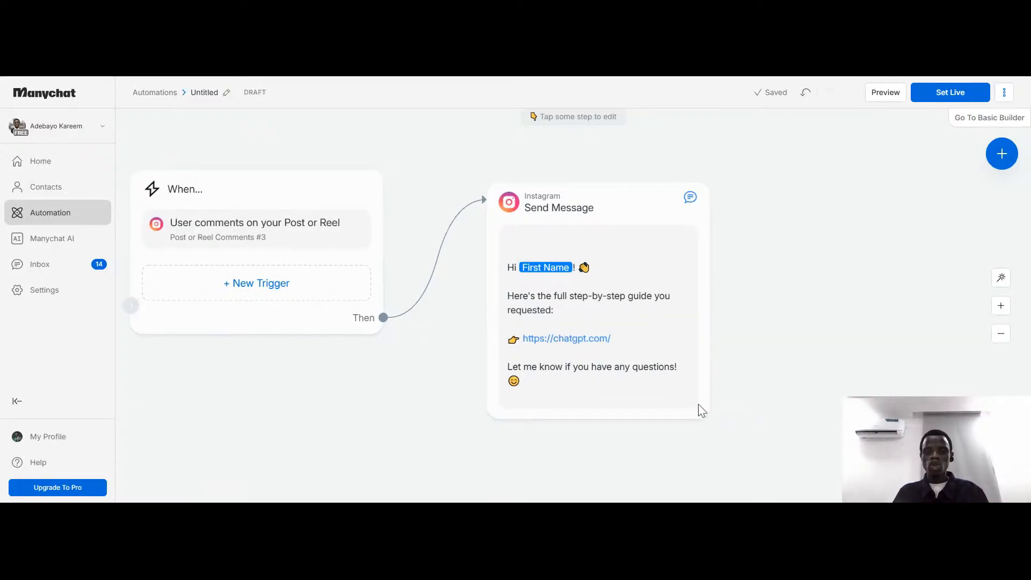
Recheck the content of the Send Message step and set the automation live
{"action": "left_click_drag", "start_coordinate": [700, 410], "coordinate": [555, 326]}
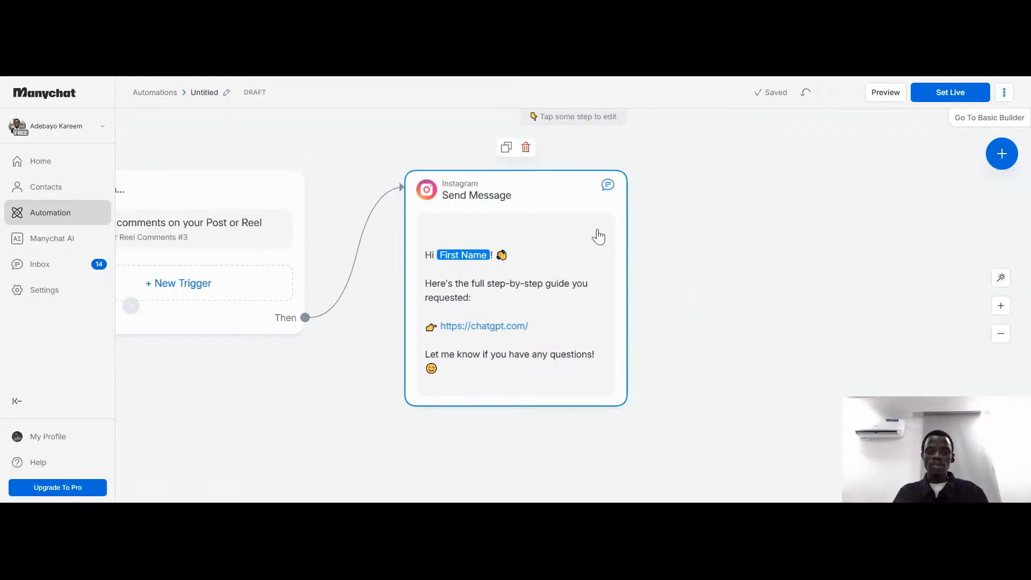
{"action": "scroll", "coordinate": [599, 235], "scroll_direction": "left", "scroll_amount": 3}
{"action": "scroll", "coordinate": [600, 236], "scroll_direction": "right", "scroll_amount": 1}
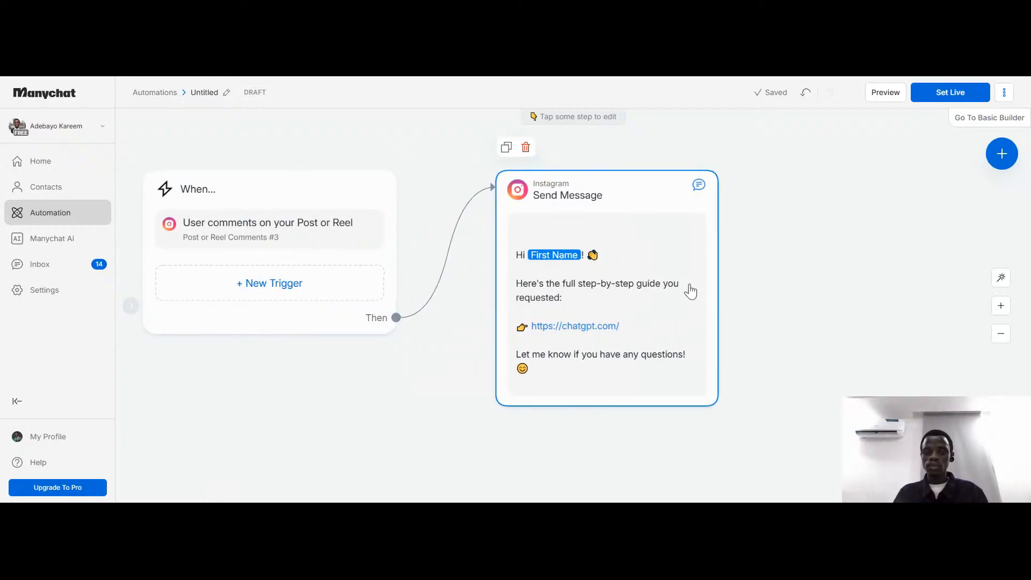
{"action": "left_click", "coordinate": [701, 190]}
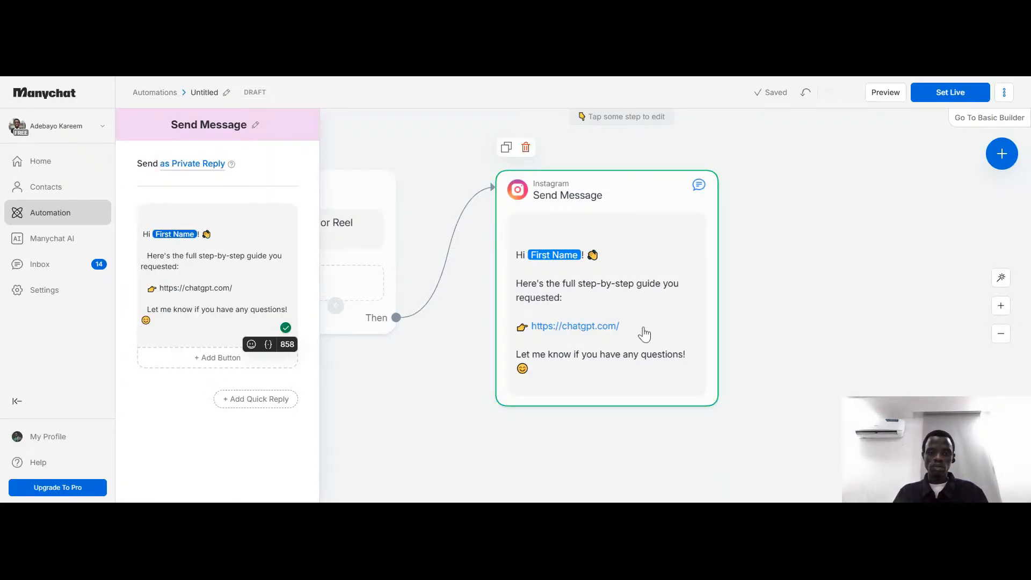
{"action": "left_click", "coordinate": [789, 318]}
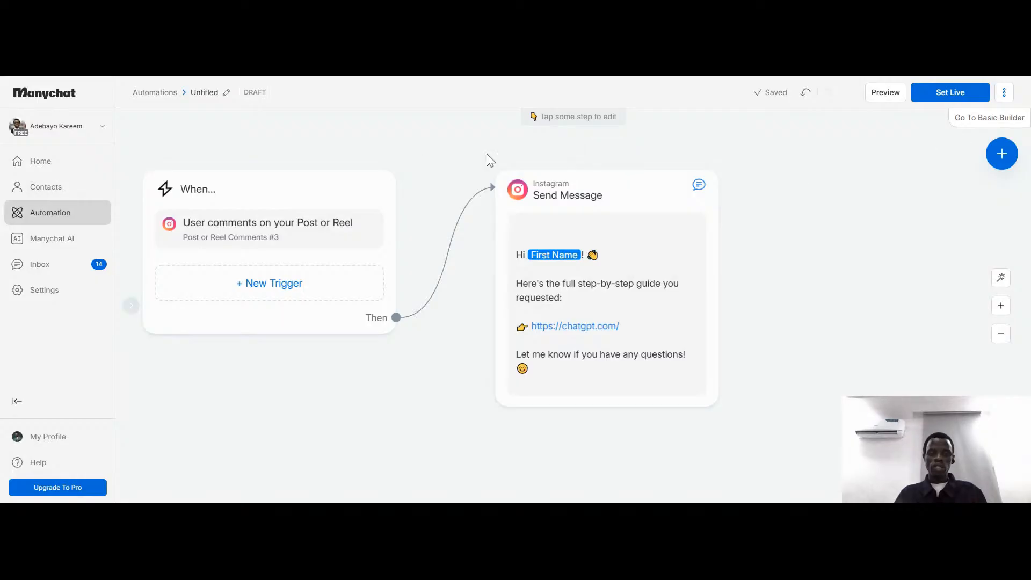
{"action": "left_click", "coordinate": [954, 98]}
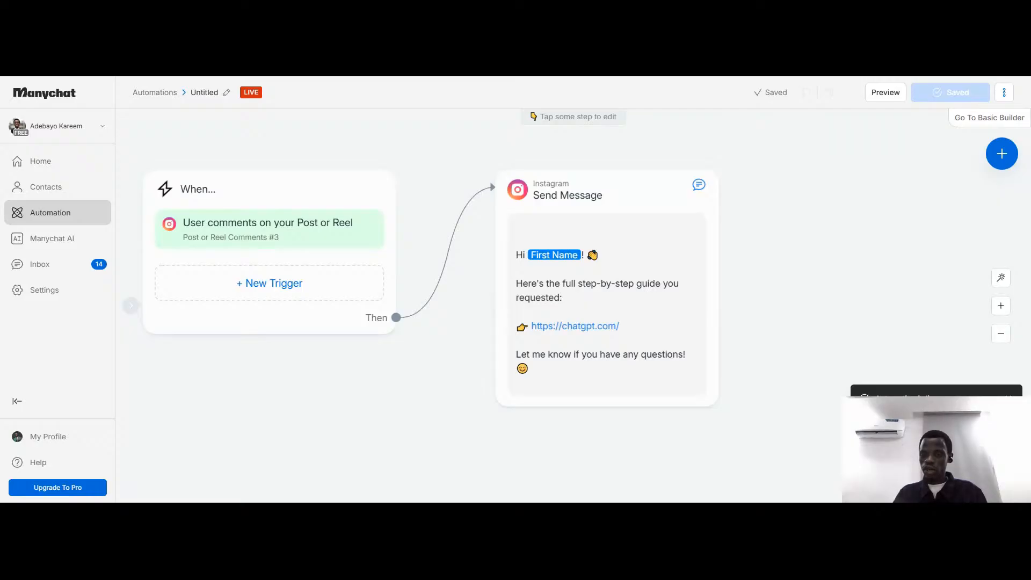
{"action": "scroll", "coordinate": [262, 180], "scroll_direction": "down", "scroll_amount": 2}
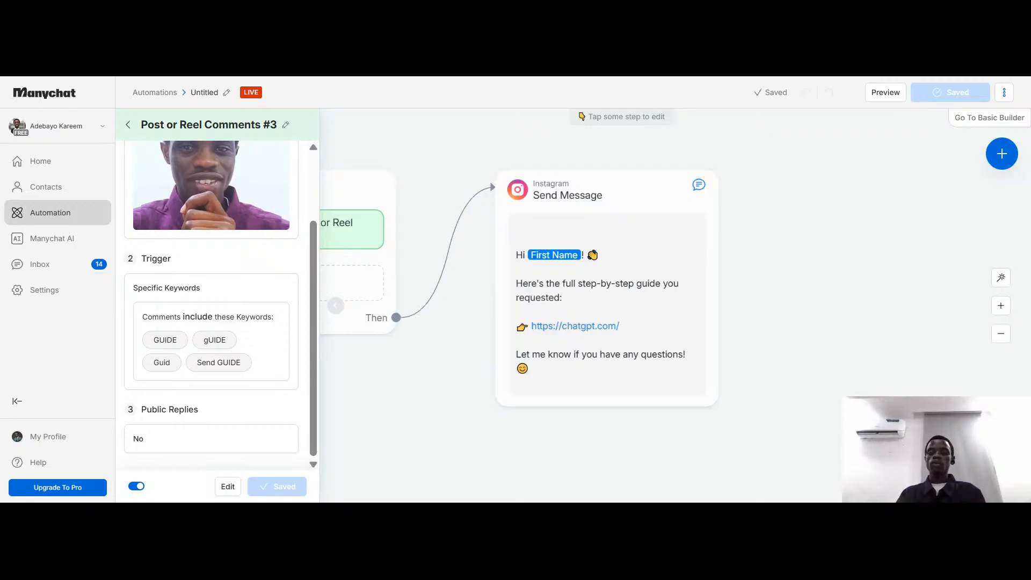
Switch to Instagram, post the comment "GUIDE" on the first reel in the profile grid, and close the reel
{"action": "key", "text": "ctrl+Tab"}
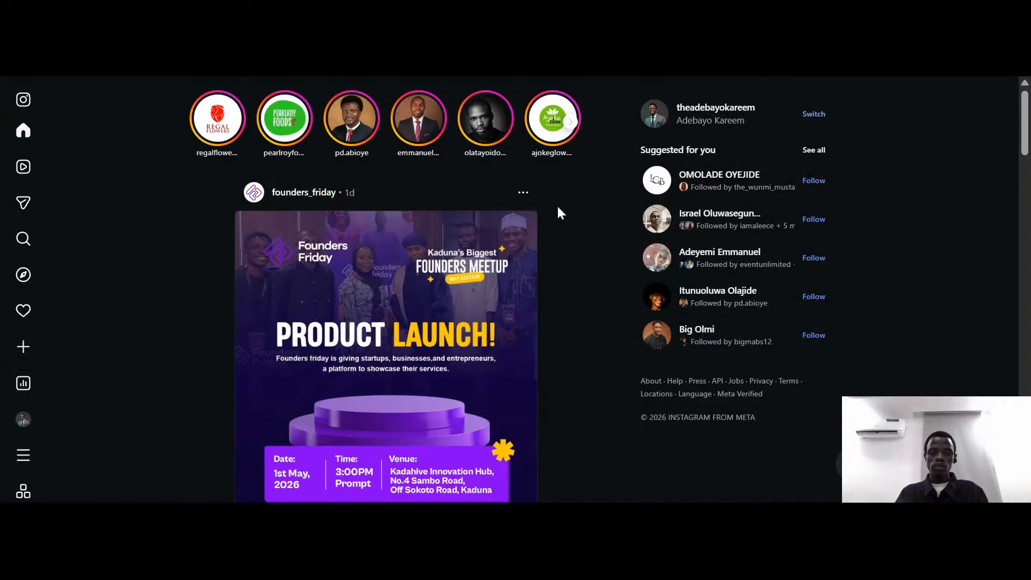
{"action": "mouse_move", "coordinate": [21, 358]}
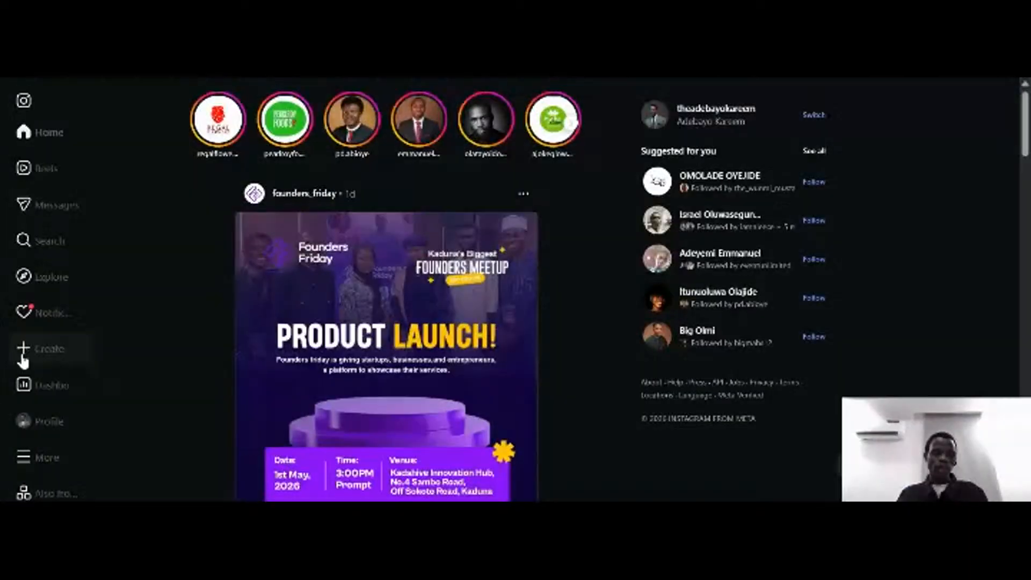
{"action": "left_click", "coordinate": [20, 421]}
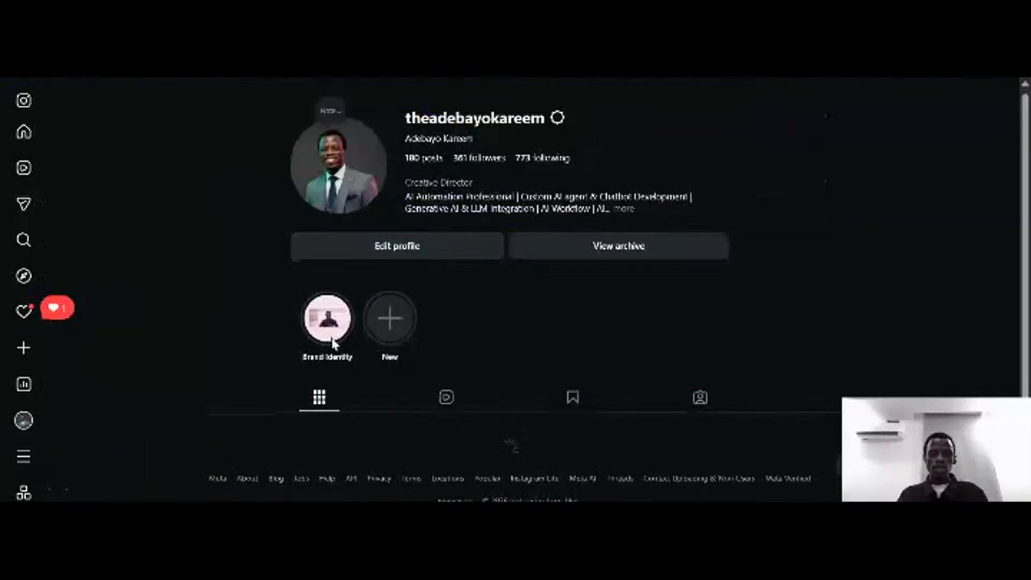
{"action": "scroll", "coordinate": [376, 349], "scroll_direction": "down", "scroll_amount": 4}
{"action": "scroll", "coordinate": [424, 354], "scroll_direction": "down", "scroll_amount": 2}
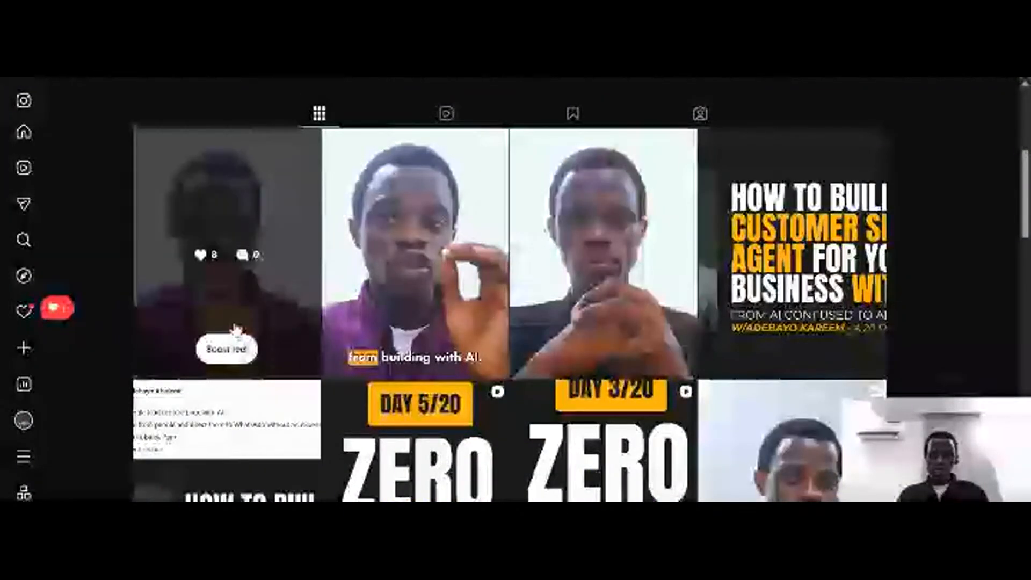
{"action": "left_click", "coordinate": [249, 246]}
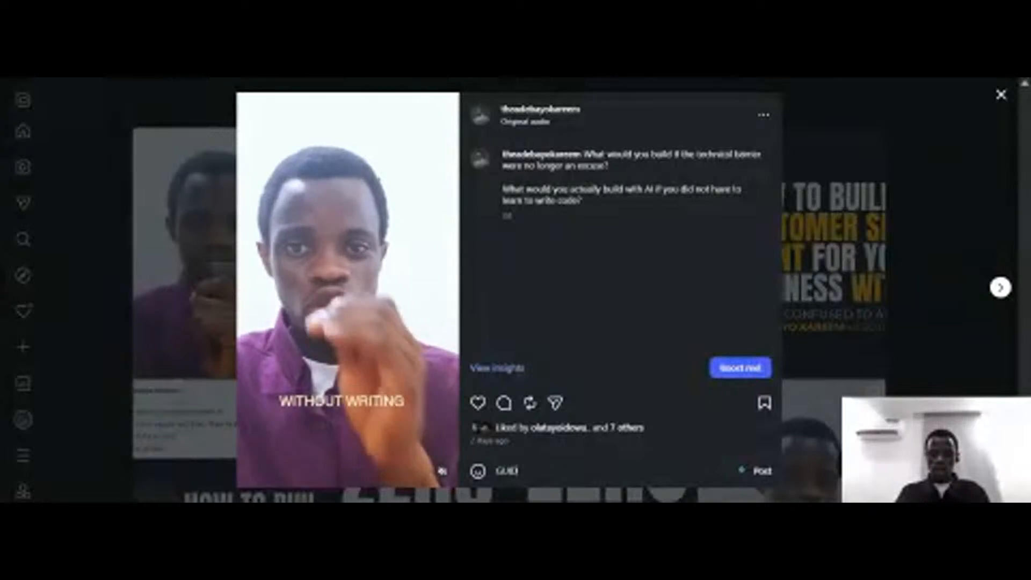
{"action": "left_click", "coordinate": [769, 478]}
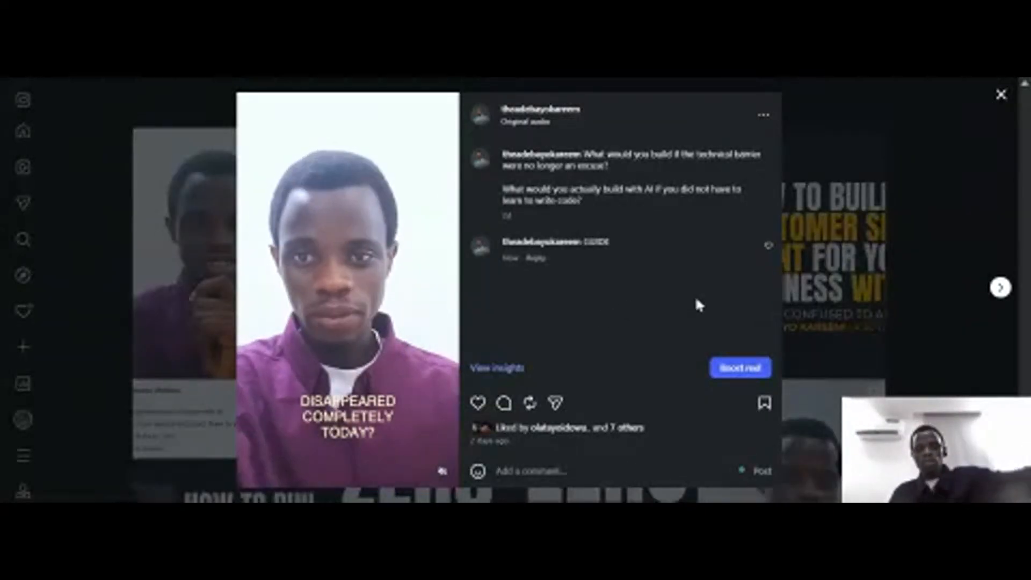
{"action": "left_click", "coordinate": [175, 279]}
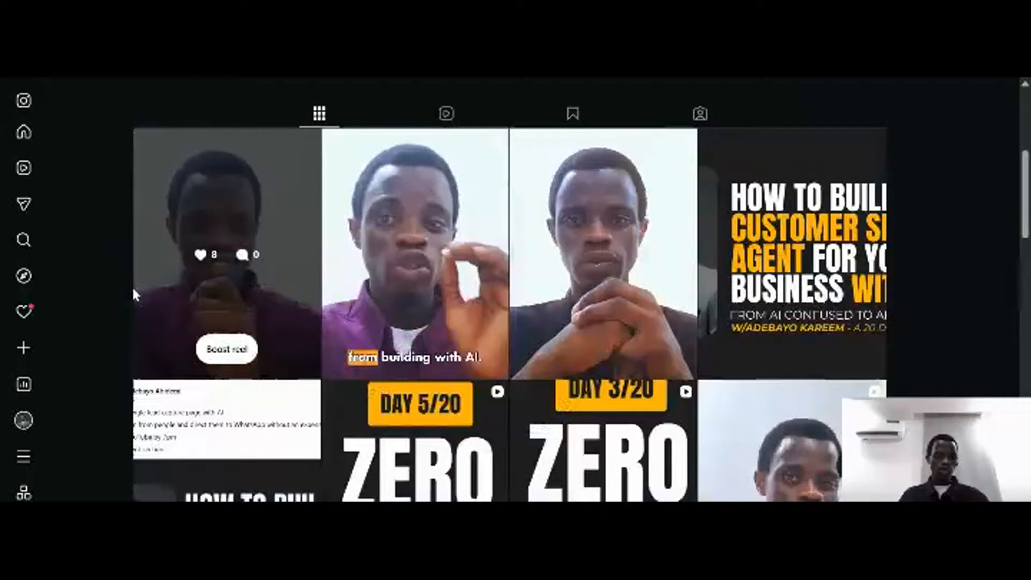
Check the Instagram notifications, message requests and primary inbox for the automated reply
{"action": "left_click", "coordinate": [18, 321]}
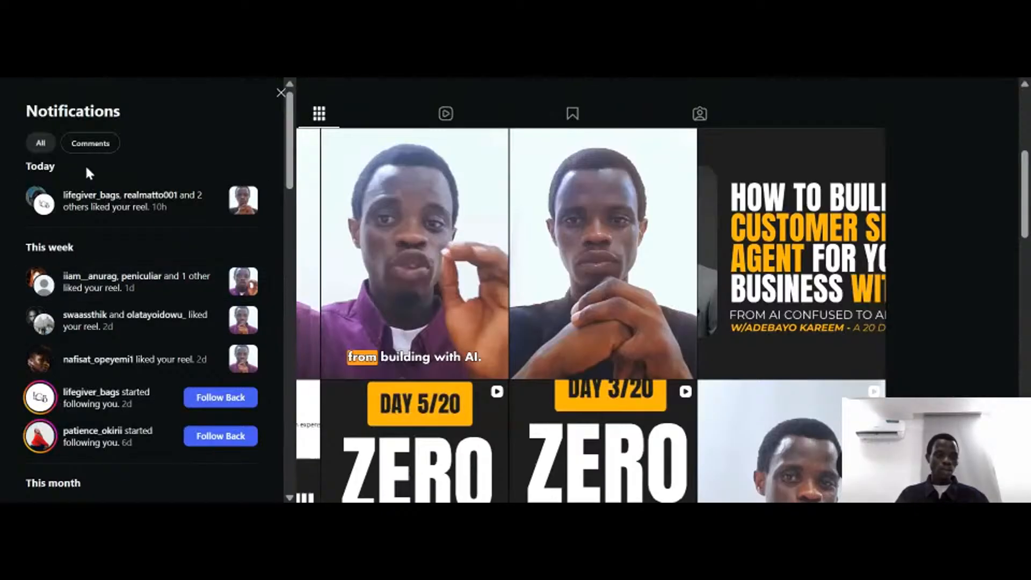
{"action": "left_click", "coordinate": [280, 92]}
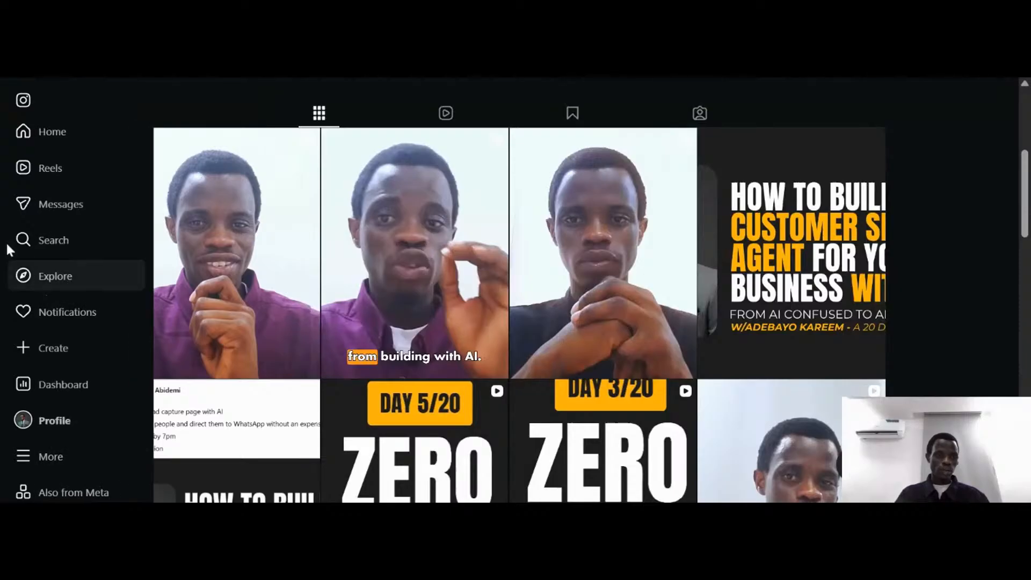
{"action": "left_click", "coordinate": [26, 209]}
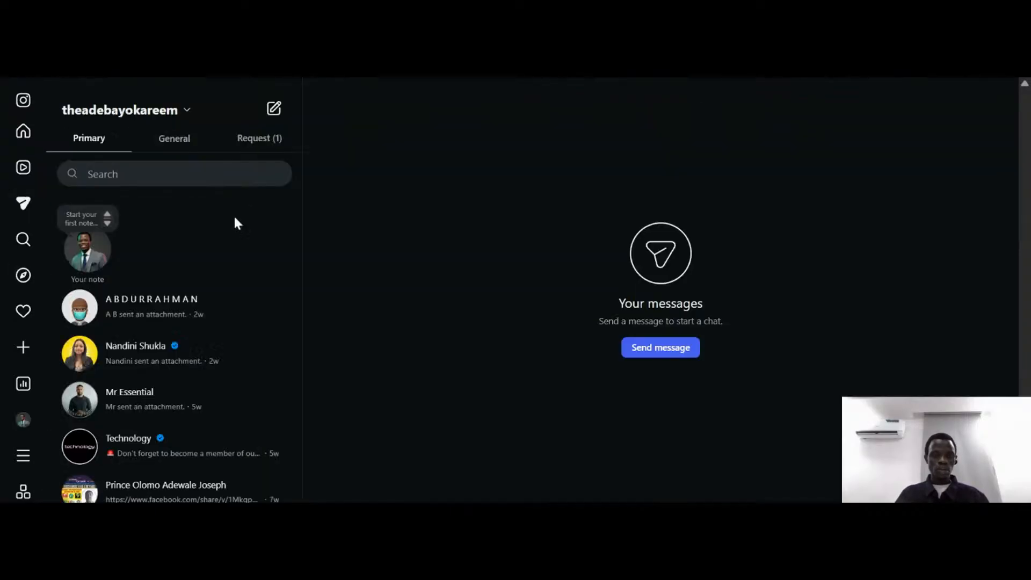
{"action": "left_click", "coordinate": [263, 141]}
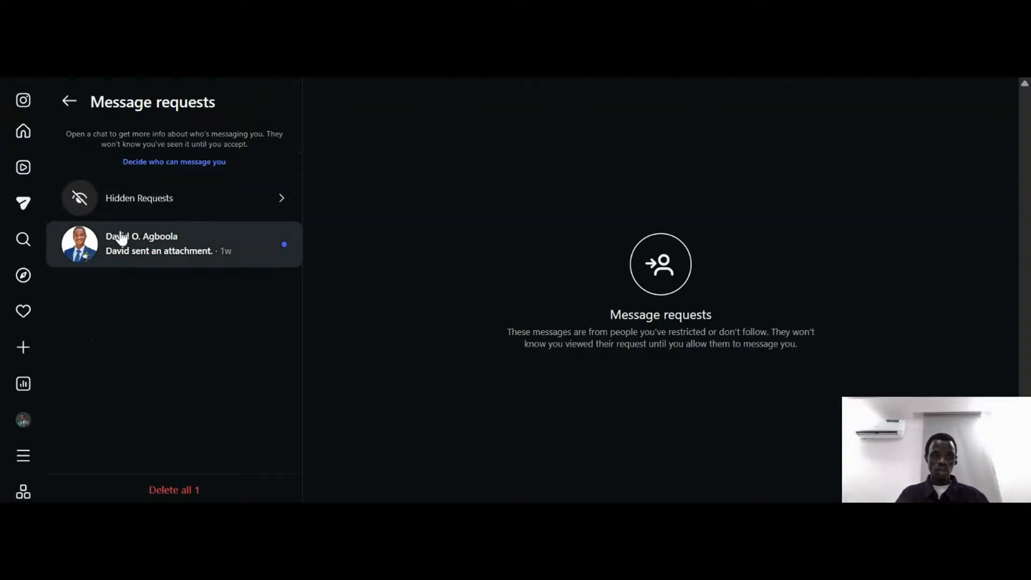
{"action": "left_click", "coordinate": [70, 101]}
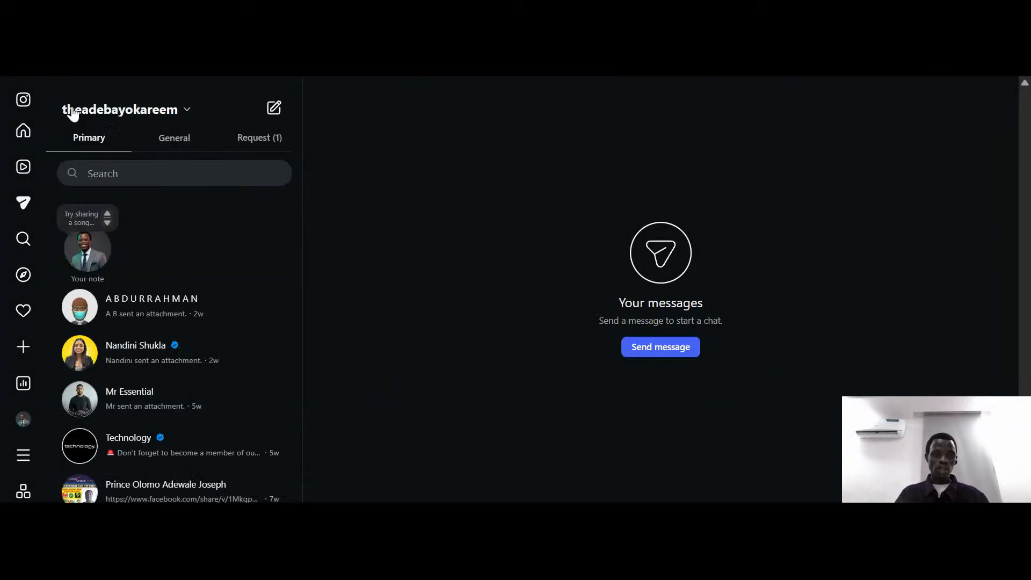
{"action": "scroll", "coordinate": [157, 411], "scroll_direction": "down", "scroll_amount": 1}
{"action": "scroll", "coordinate": [157, 411], "scroll_direction": "up", "scroll_amount": 1}
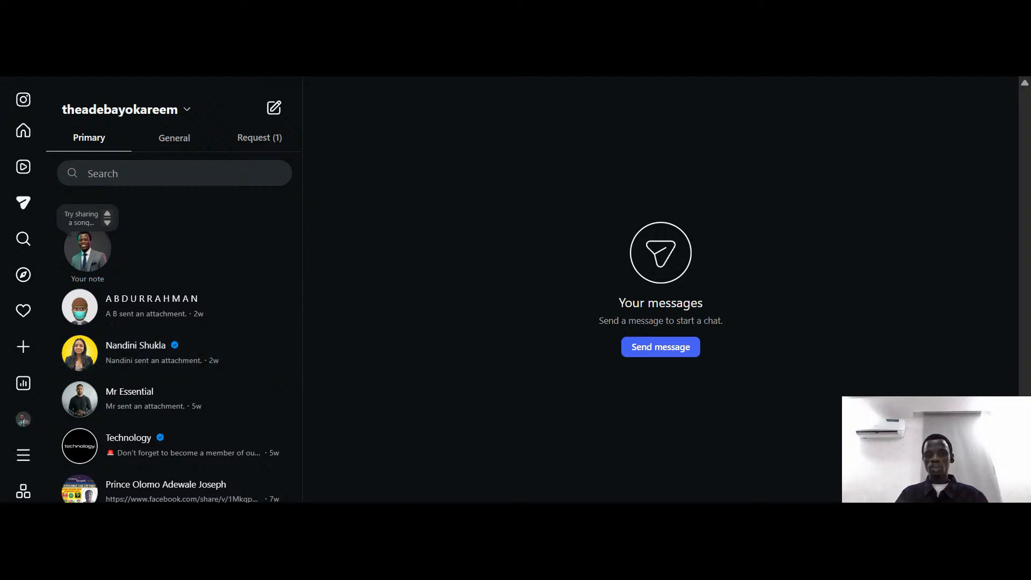
Switch back to Manychat, review the automation in Basic Builder, and open its preview from Flow Builder
{"action": "key", "text": "ctrl+Tab"}
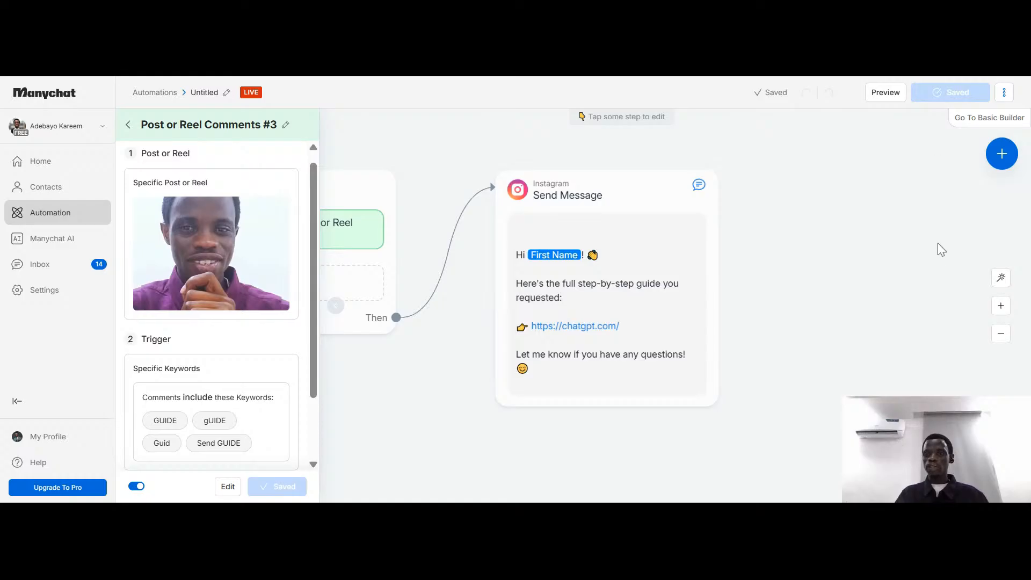
{"action": "left_click", "coordinate": [993, 125]}
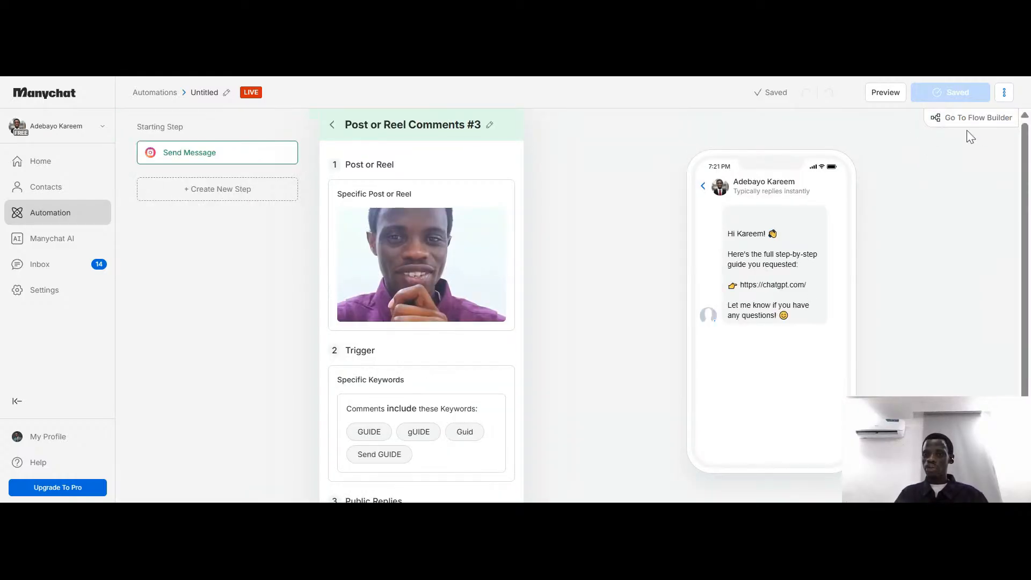
{"action": "scroll", "coordinate": [790, 285], "scroll_direction": "down", "scroll_amount": 3}
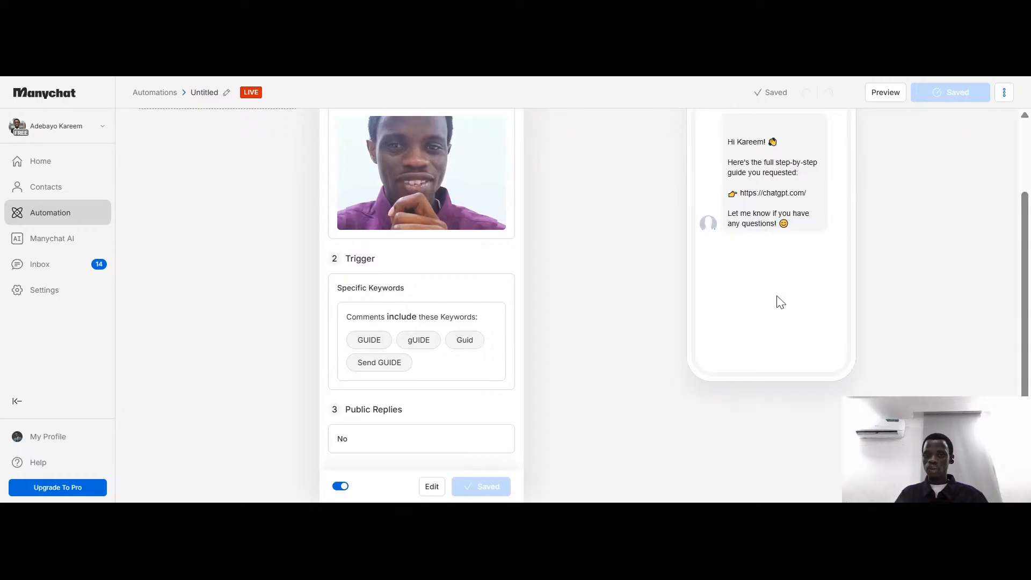
{"action": "scroll", "coordinate": [780, 302], "scroll_direction": "up", "scroll_amount": 3}
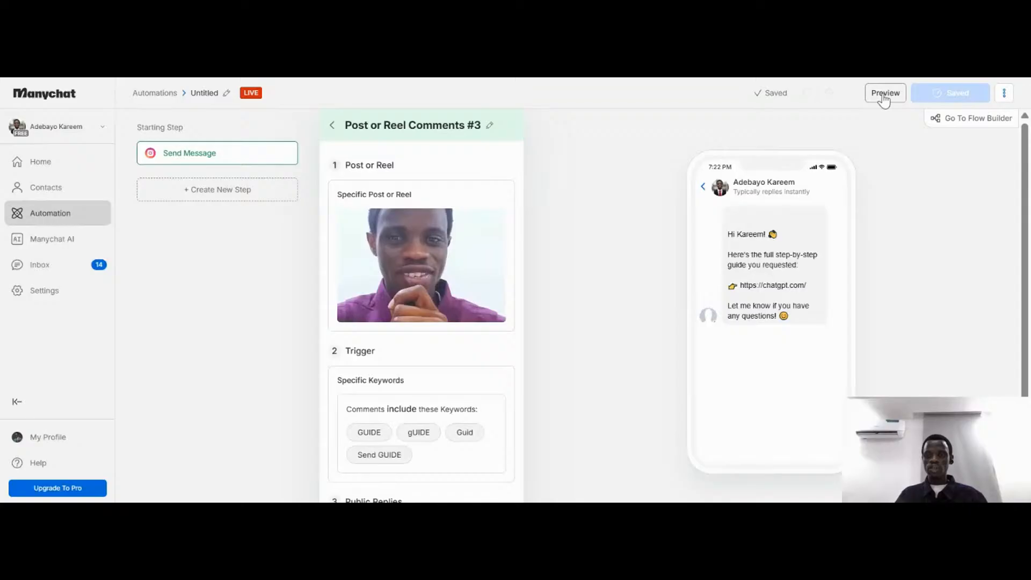
{"action": "left_click", "coordinate": [946, 118]}
{"action": "left_click", "coordinate": [889, 95]}
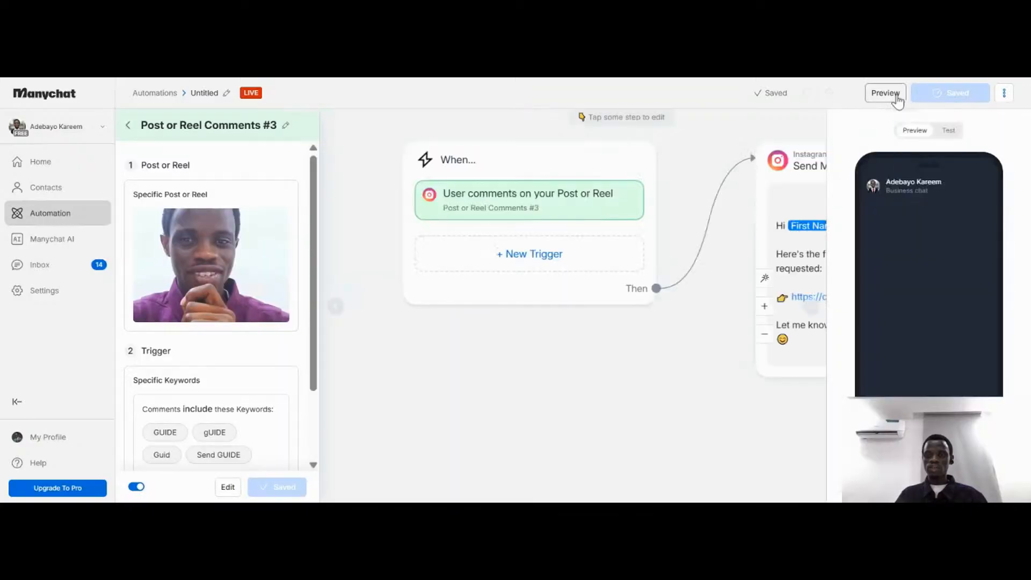